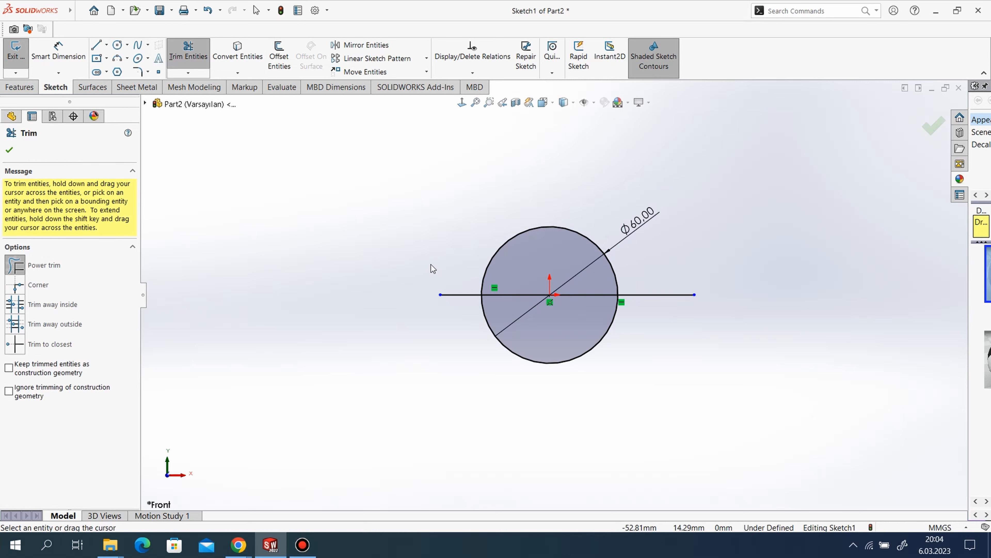
# Step: Trim the circle's lower half and the line ends outside it, leaving a closed half-disc profile
pyautogui.moveTo(531, 356); pyautogui.dragTo(672, 287)
pyautogui.click(9, 150)
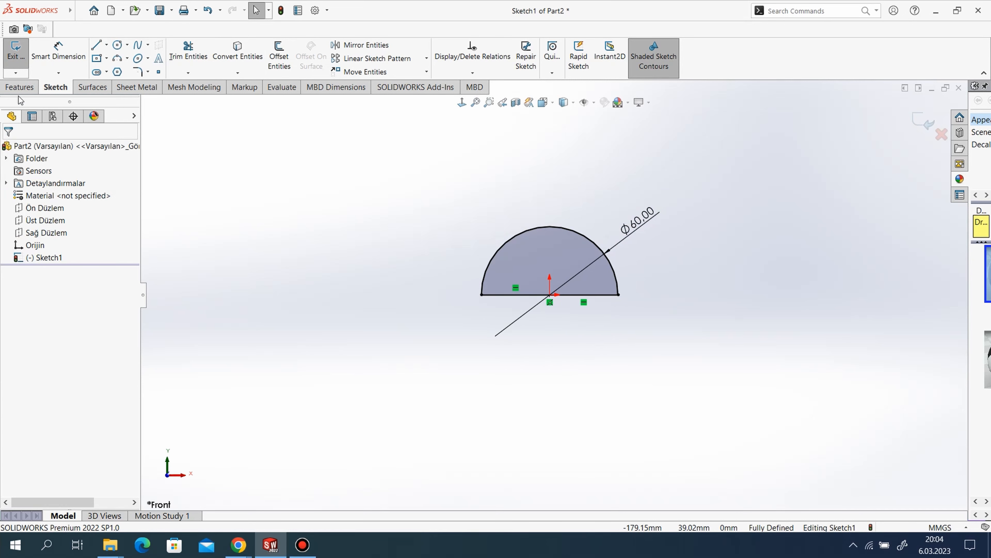
# Step: Revolve the half-disc about its flat edge by 90 degrees in Direction 1 and 90 degrees in Direction 2
pyautogui.click(20, 86)
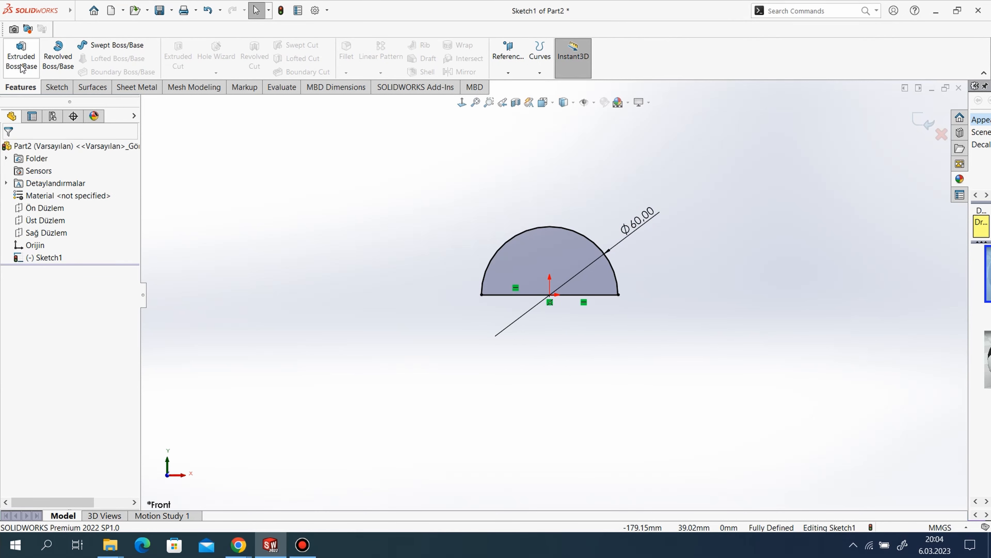
pyautogui.click(58, 55)
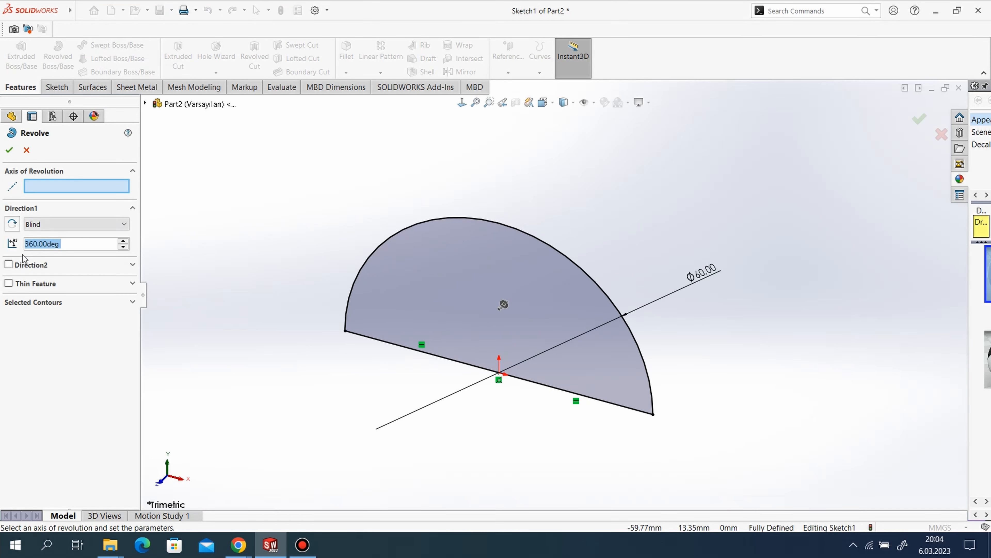
pyautogui.write('180')
pyautogui.press('Return')
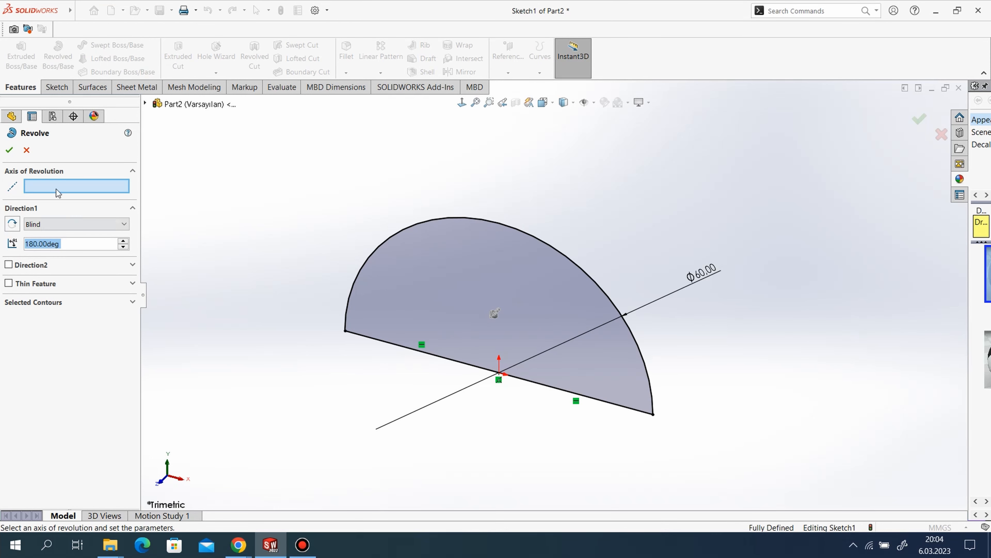
pyautogui.click(394, 347)
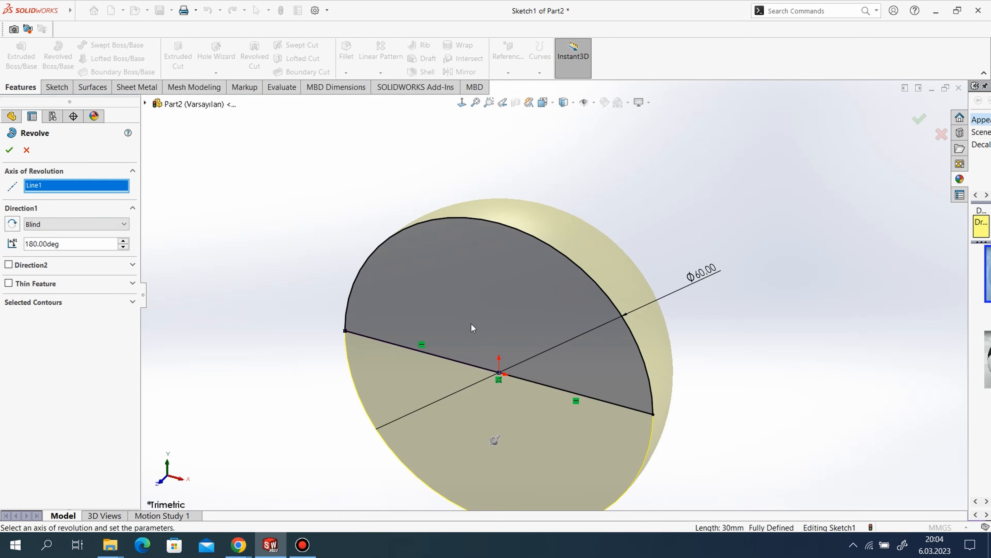
pyautogui.write('90')
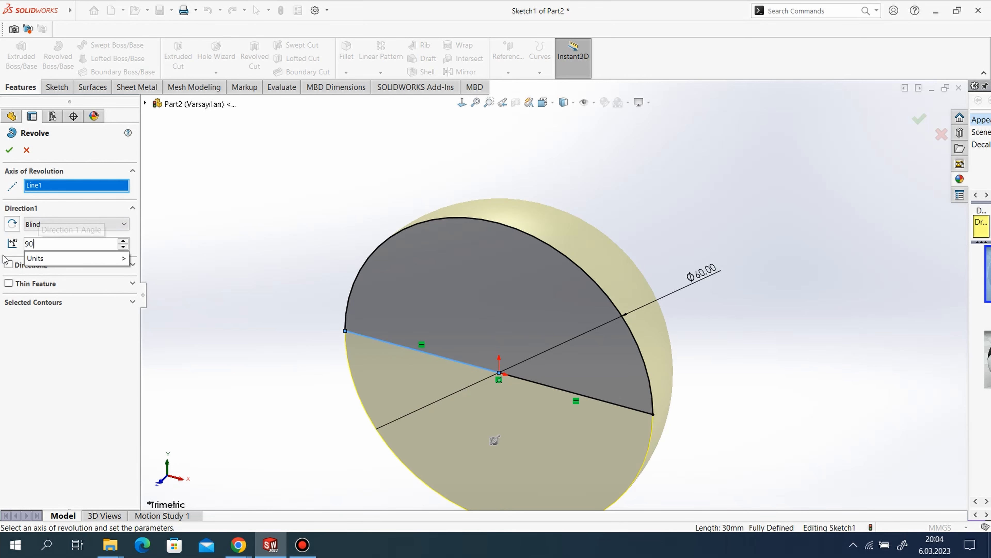
pyautogui.press('Return')
pyautogui.click(35, 264)
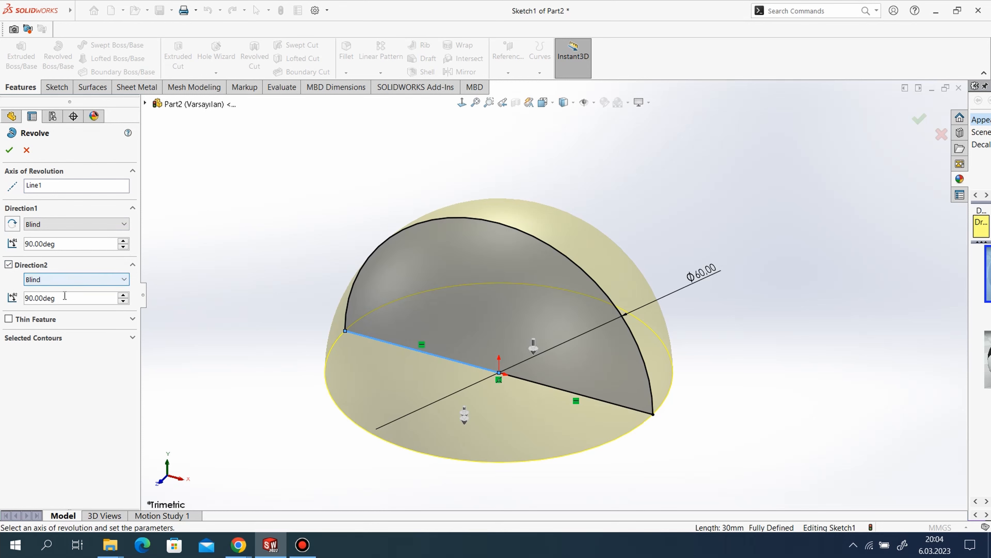
pyautogui.click(9, 149)
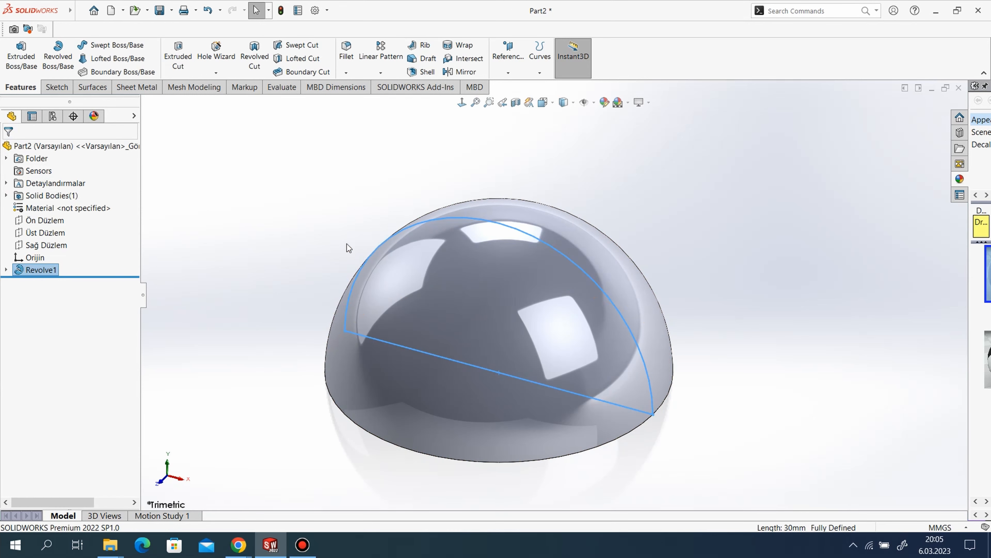
# Step: Start a sketch on Ön Düzlem and draw a vertical line from the origin to just above the dome
pyautogui.scroll(2, 746, 280)
pyautogui.moveTo(669, 349); pyautogui.dragTo(690, 318, button='middle')
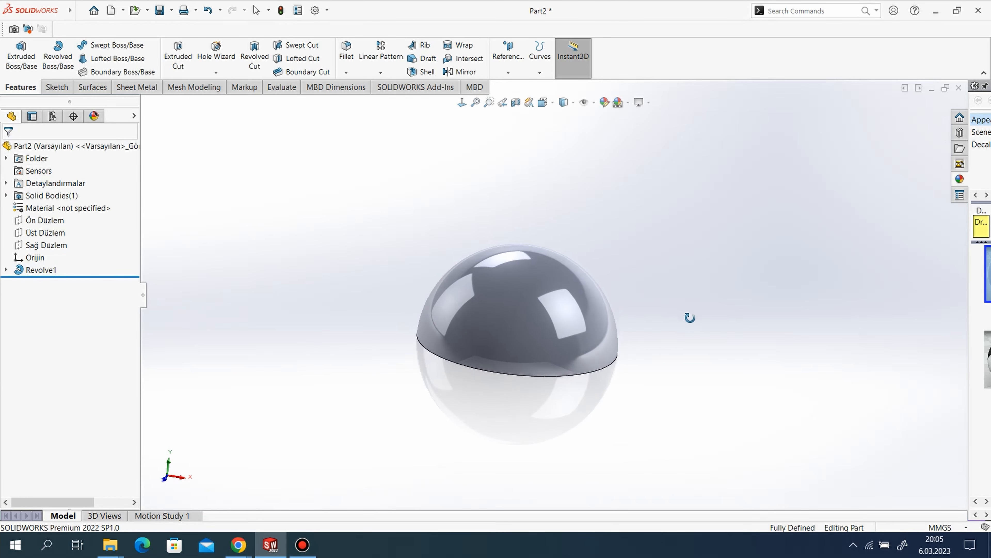
pyautogui.click(43, 220)
pyautogui.rightClick(44, 220)
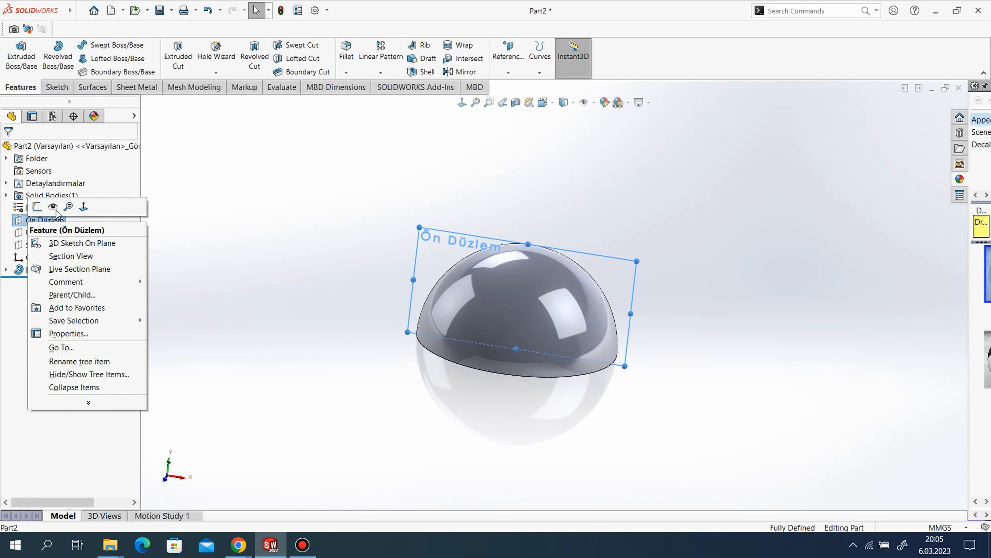
pyautogui.click(37, 207)
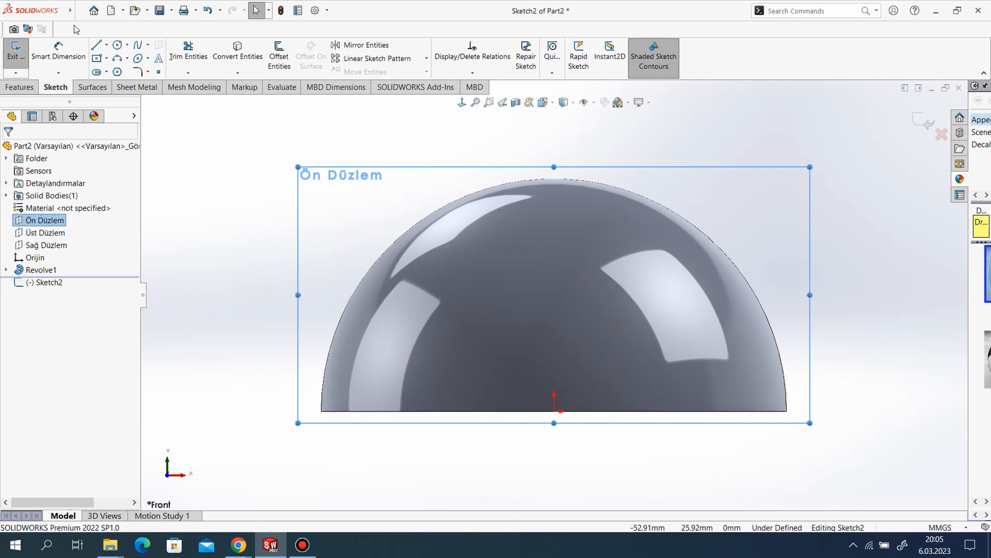
pyautogui.click(97, 46)
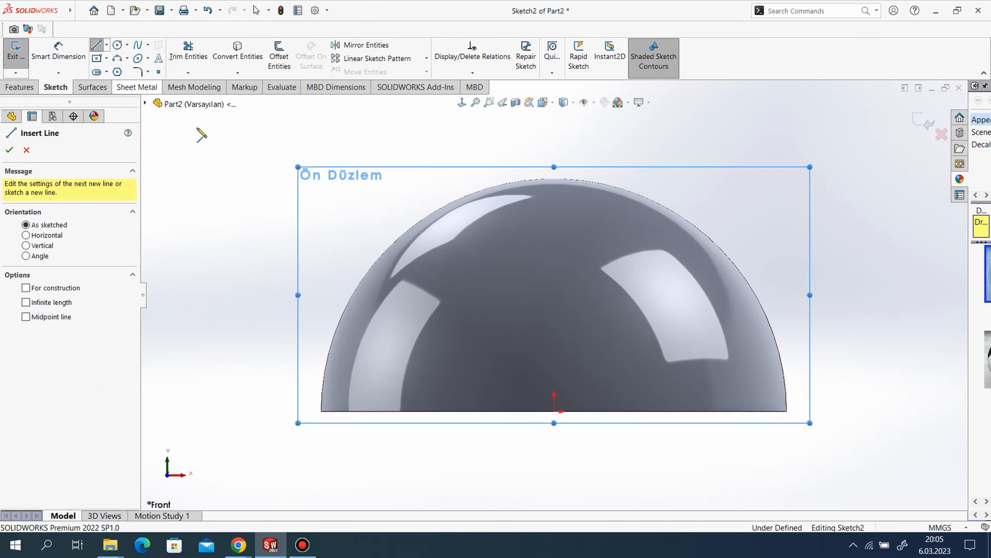
pyautogui.click(554, 411)
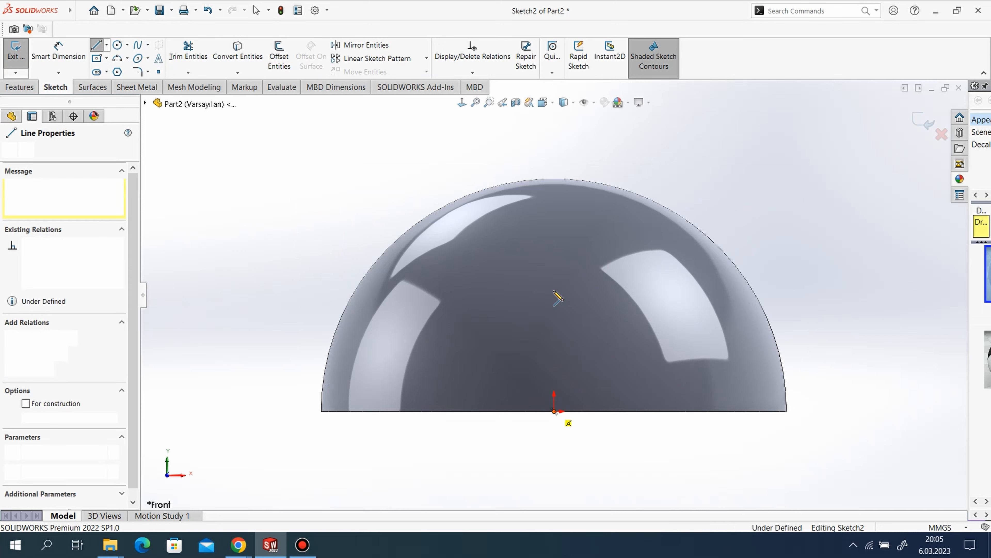
pyautogui.click(554, 131)
pyautogui.scroll(3, 576, 156)
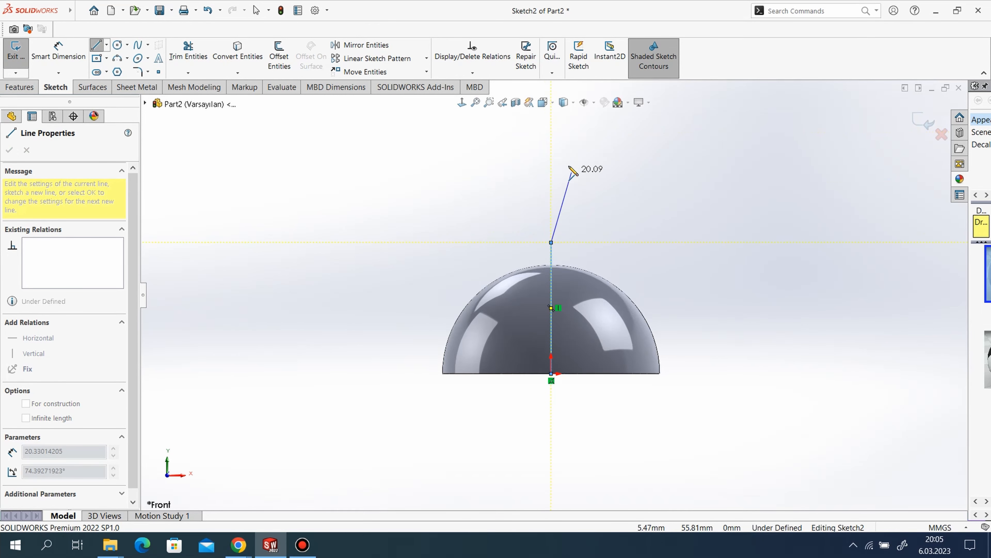
# Step: Draw a narrow right triangle upward from the vertical line's upper end, with a horizontal base about 7 mm wide
pyautogui.click(552, 169)
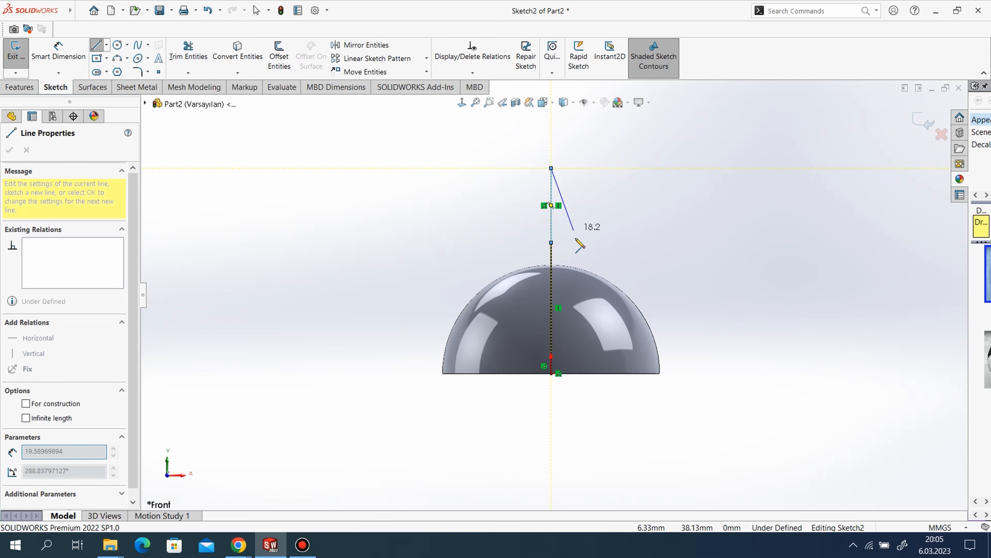
pyautogui.click(578, 242)
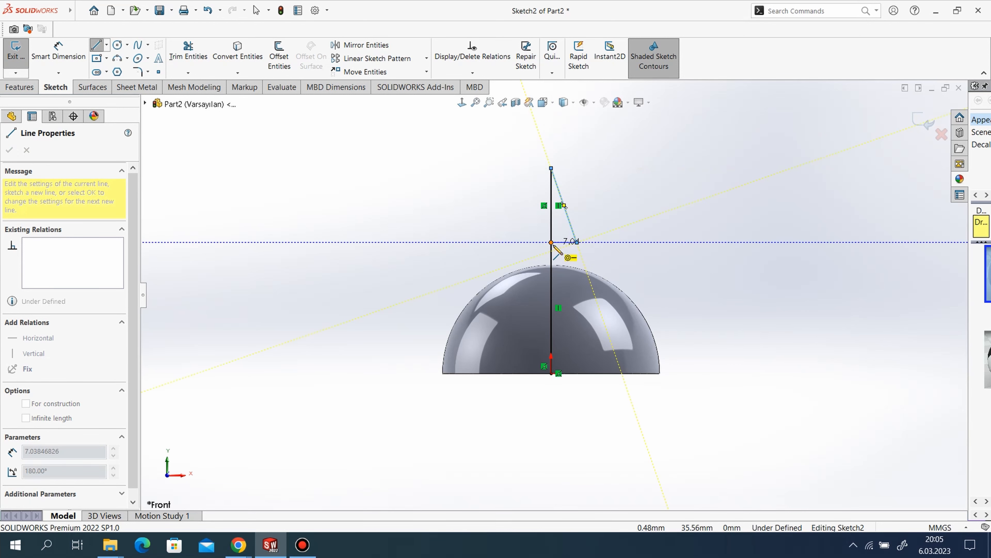
pyautogui.click(551, 242)
pyautogui.scroll(2, 642, 237)
pyautogui.scroll(-4, 610, 231)
pyautogui.rightClick(562, 273)
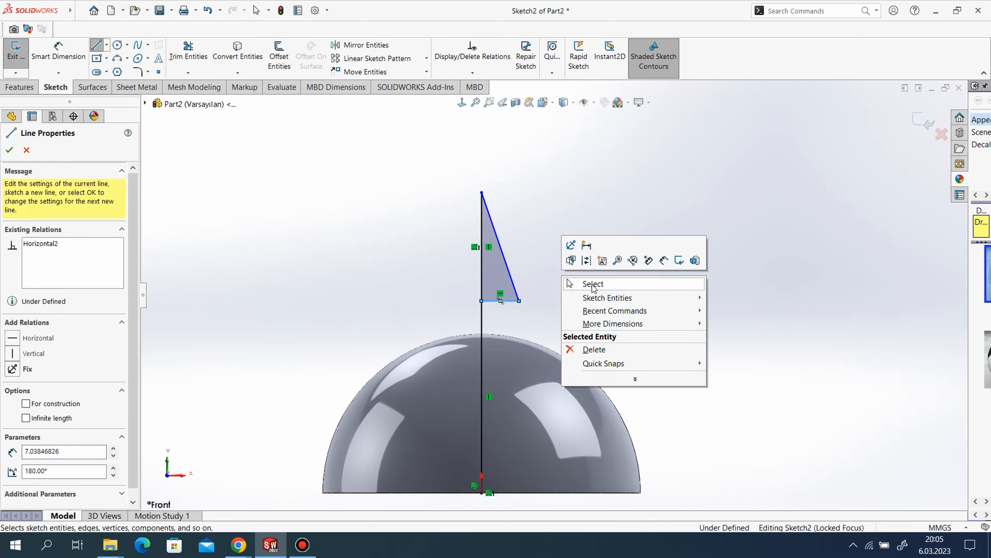
pyautogui.click(593, 285)
# Step: Draw a circle centred on the origin and set its diameter to 60 mm
pyautogui.scroll(2, 672, 264)
pyautogui.scroll(-3, 493, 418)
pyautogui.click(117, 44)
pyautogui.click(515, 437)
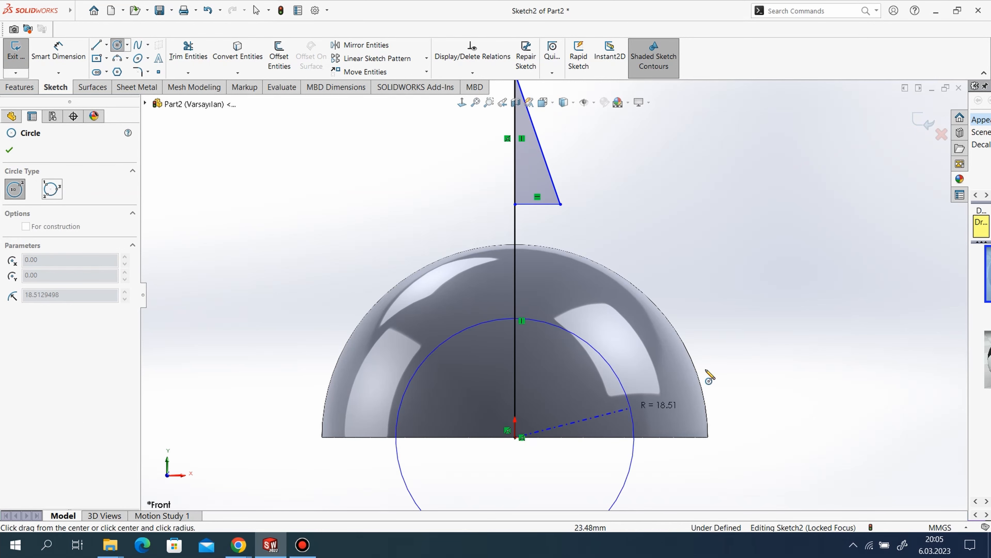
pyautogui.click(515, 204)
pyautogui.click(59, 51)
pyautogui.click(690, 279)
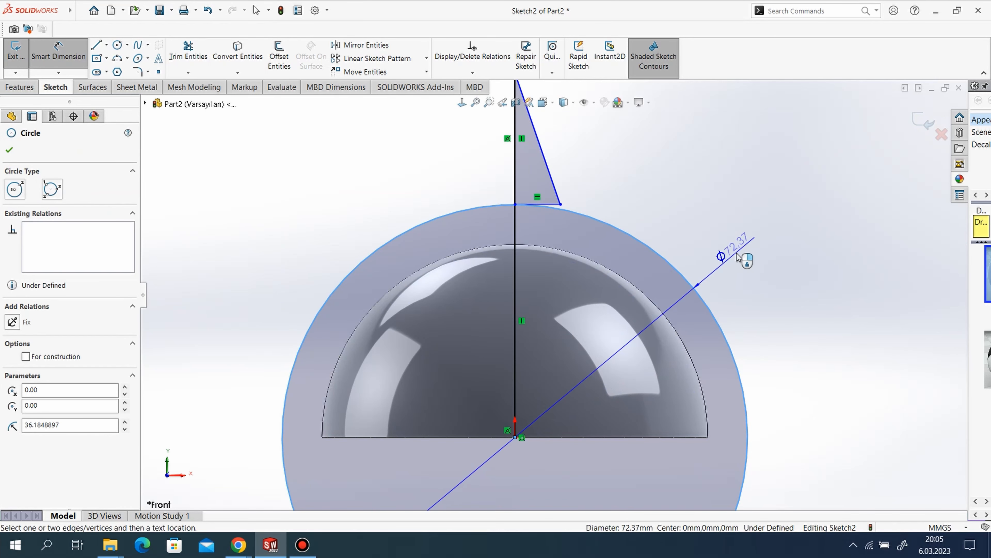
pyautogui.click(750, 259)
pyautogui.write('60')
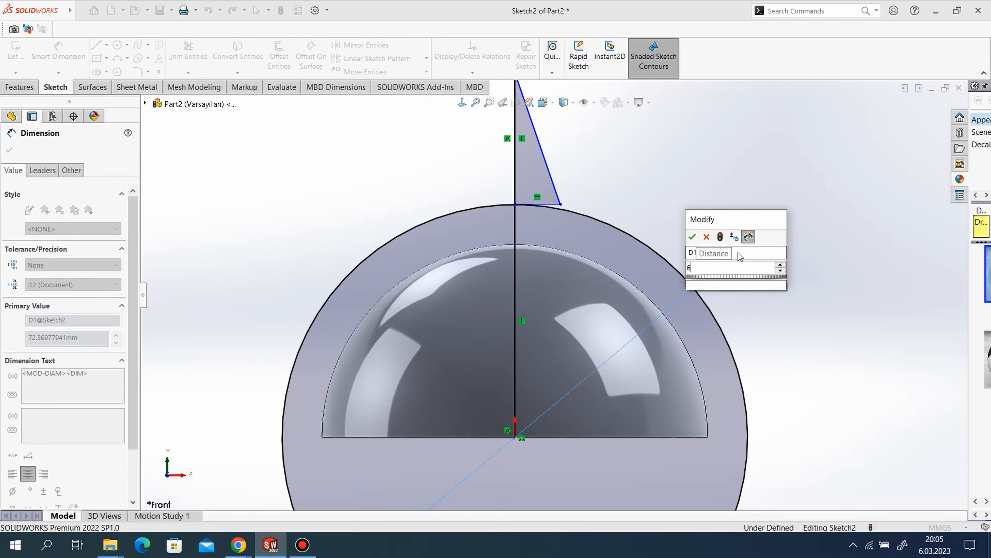
pyautogui.press('Return')
pyautogui.rightClick(356, 206)
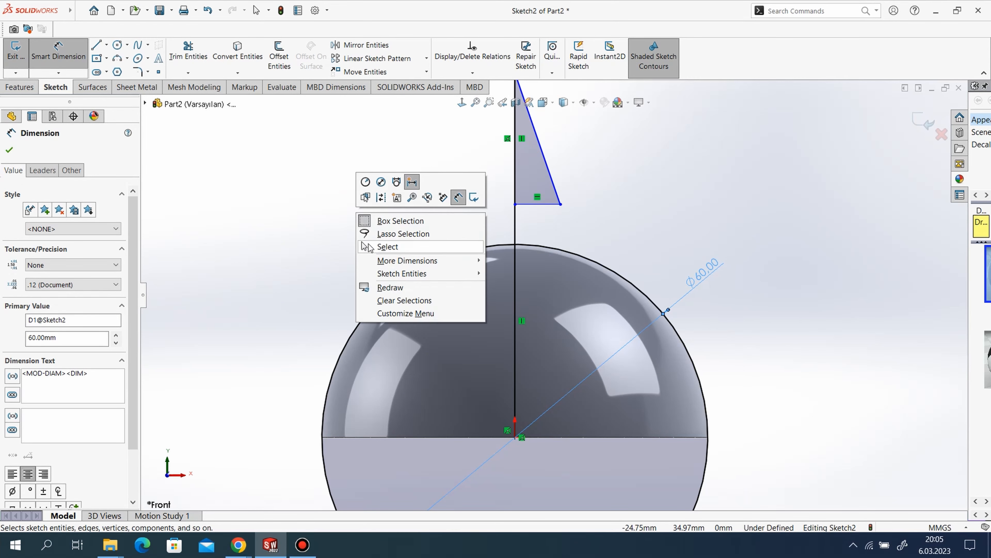
pyautogui.click(387, 244)
# Step: Convert the 60 mm circle to construction geometry and attach the triangle's outer base corner to it
pyautogui.rightClick(540, 246)
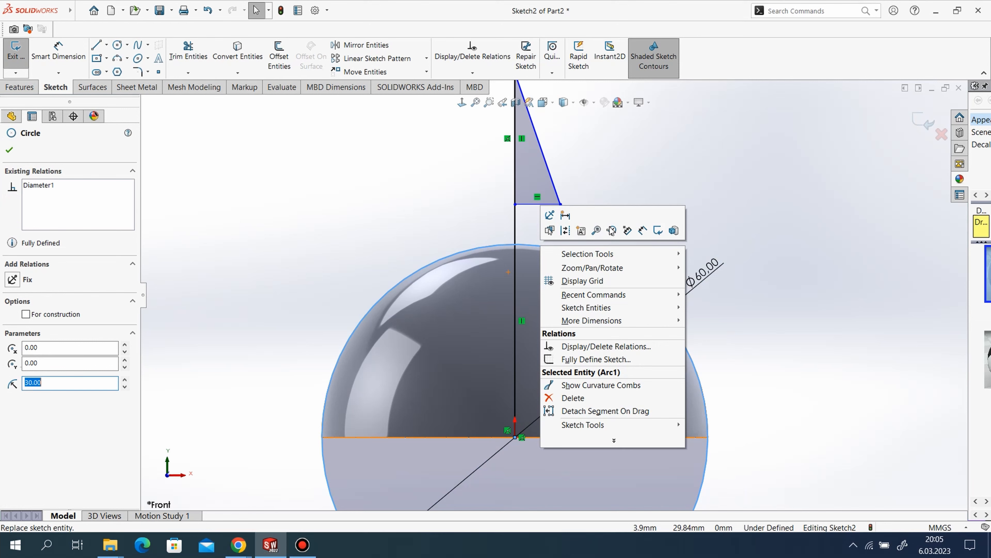
pyautogui.click(564, 230)
pyautogui.moveTo(561, 204); pyautogui.dragTo(567, 251)
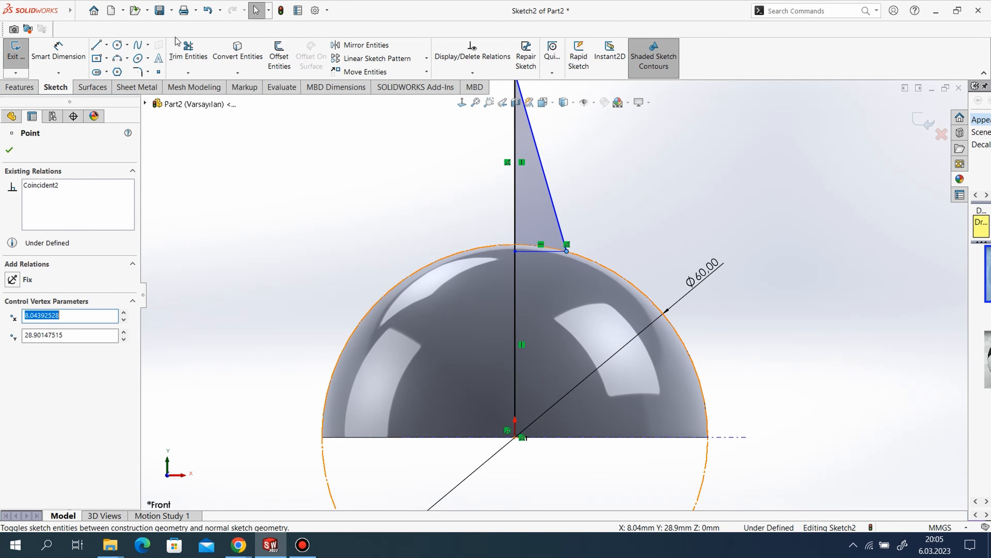
# Step: Dimension the triangle's vertical height and set it to 8.5 mm
pyautogui.click(58, 50)
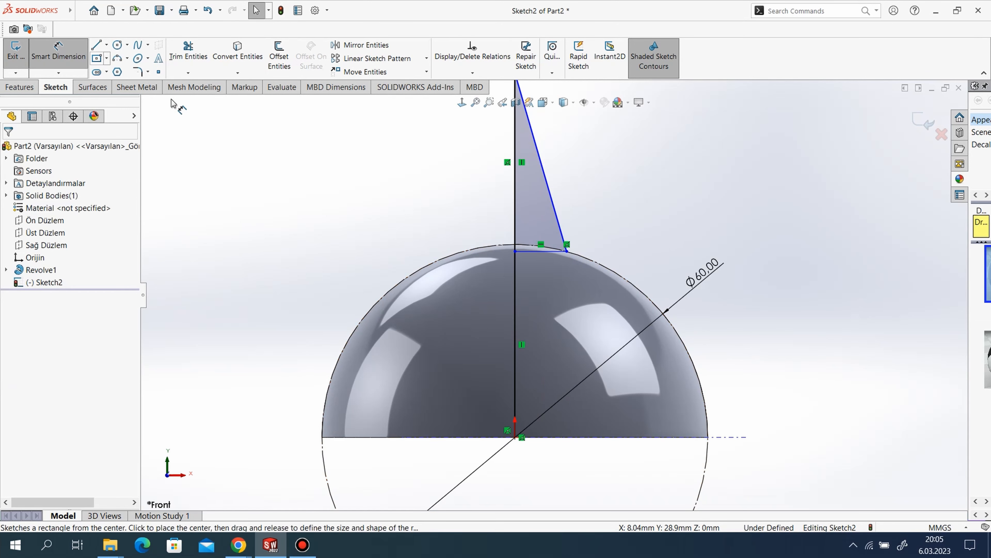
pyautogui.click(514, 252)
pyautogui.scroll(3, 553, 297)
pyautogui.click(527, 140)
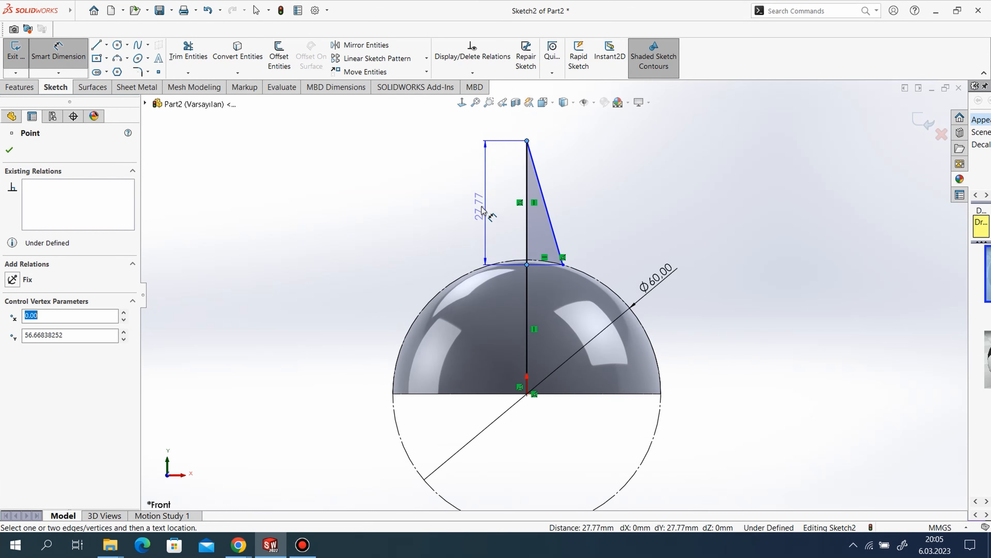
pyautogui.click(484, 201)
pyautogui.write('8.5')
pyautogui.press('Return')
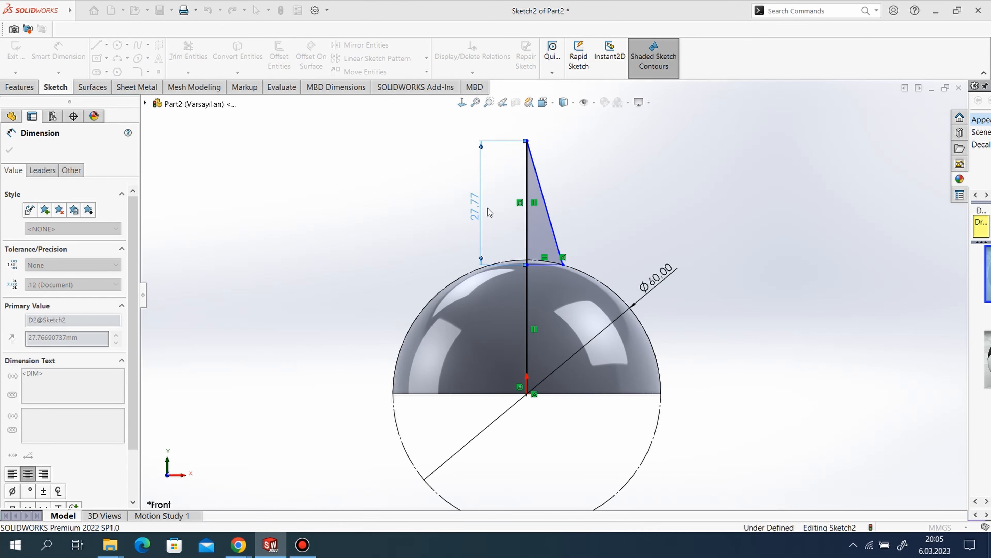
# Step: Dimension the triangle's horizontal base and set its width to 3 mm
pyautogui.scroll(2, 574, 296)
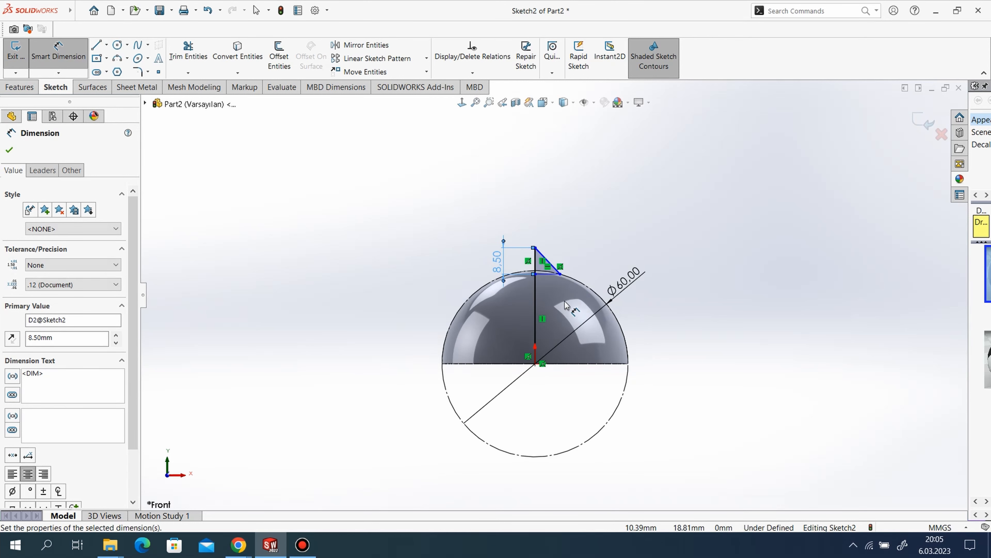
pyautogui.click(535, 273)
pyautogui.click(560, 273)
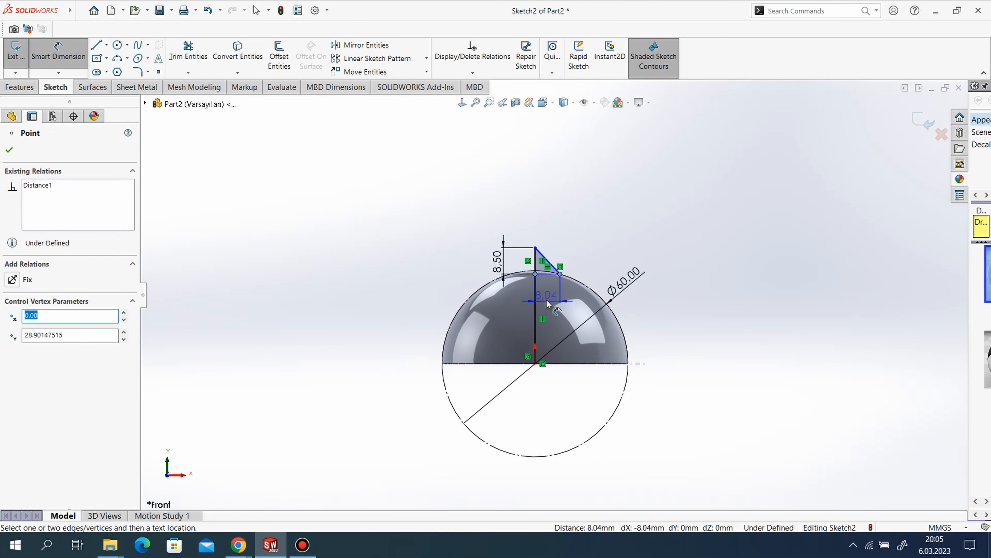
pyautogui.click(548, 297)
pyautogui.write('37')
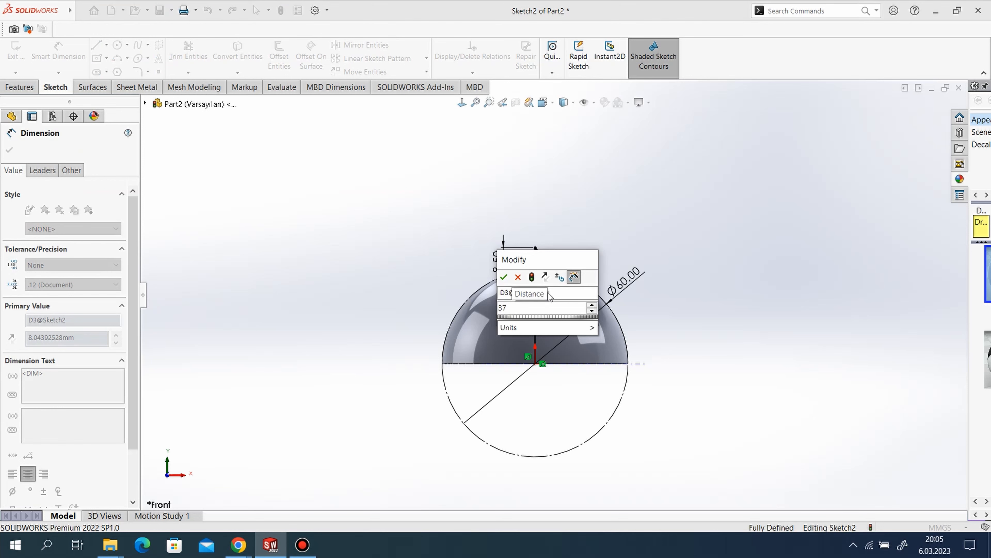
pyautogui.press('BackSpace')
pyautogui.press('Return')
# Step: Draw a three-point arc of about 6 mm radius between the triangle's vertical side and its slanted side
pyautogui.scroll(-3, 562, 332)
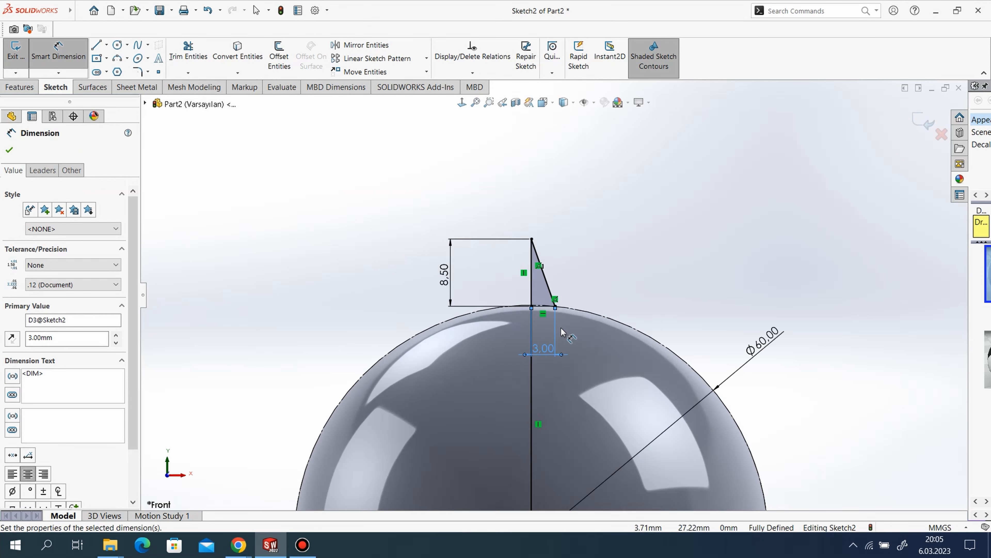
pyautogui.scroll(-2, 562, 332)
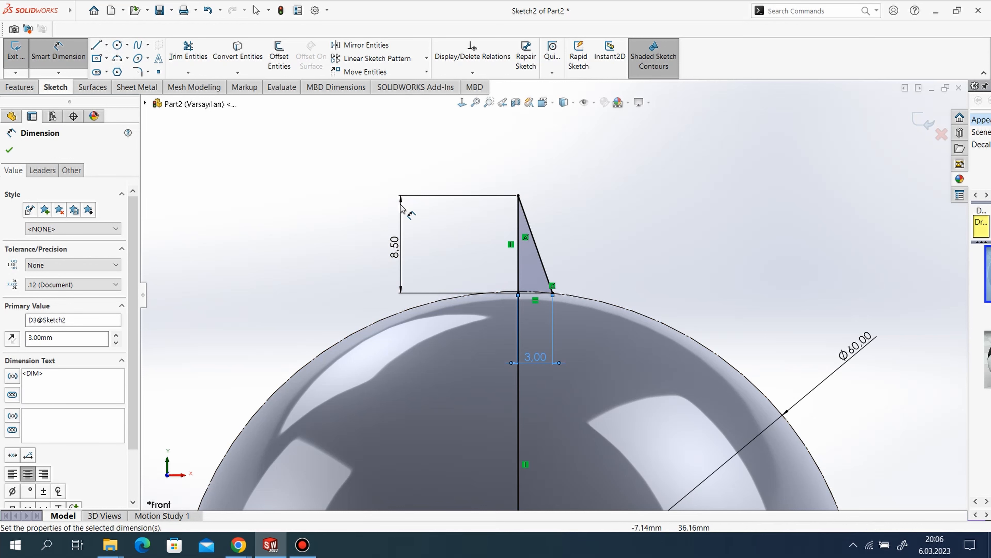
pyautogui.click(117, 59)
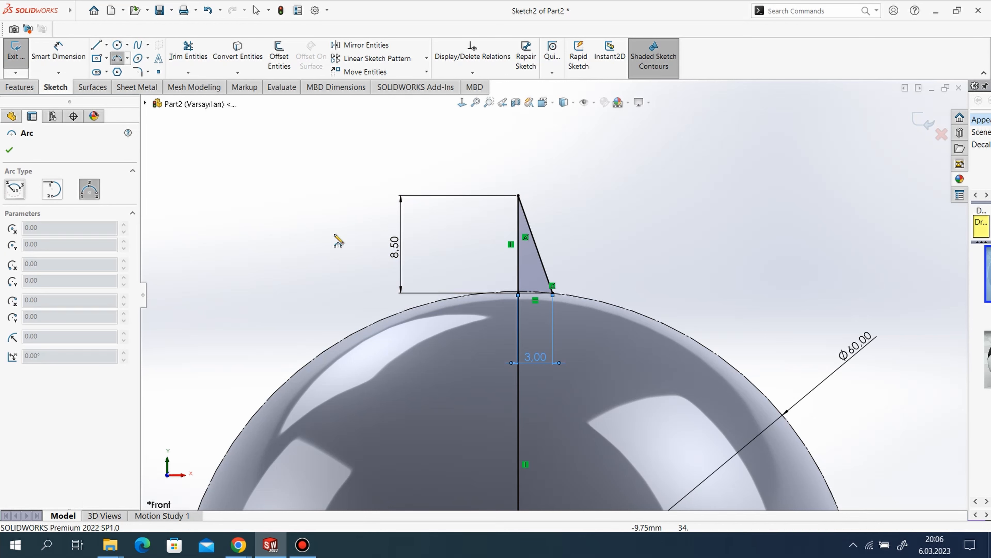
pyautogui.click(519, 218)
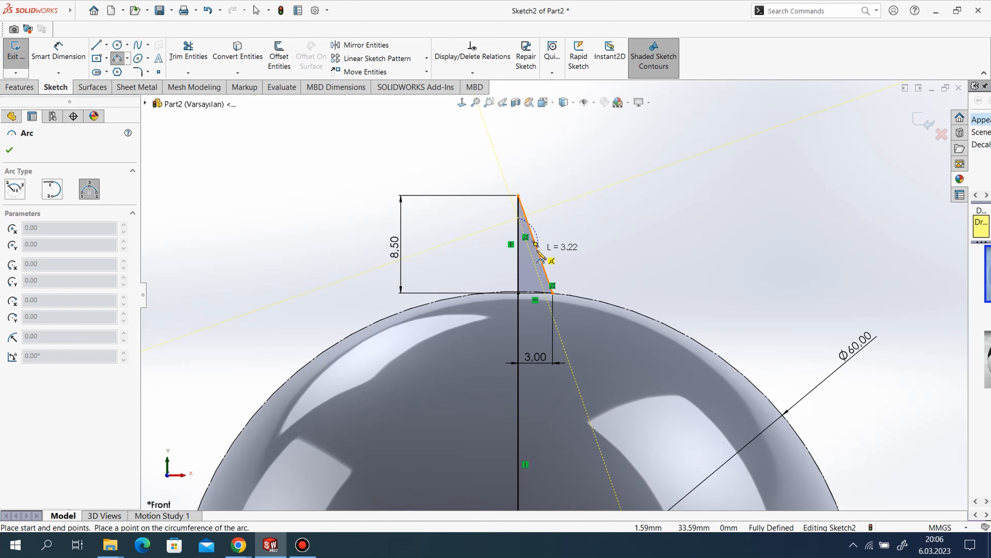
pyautogui.click(537, 249)
pyautogui.scroll(2, 536, 244)
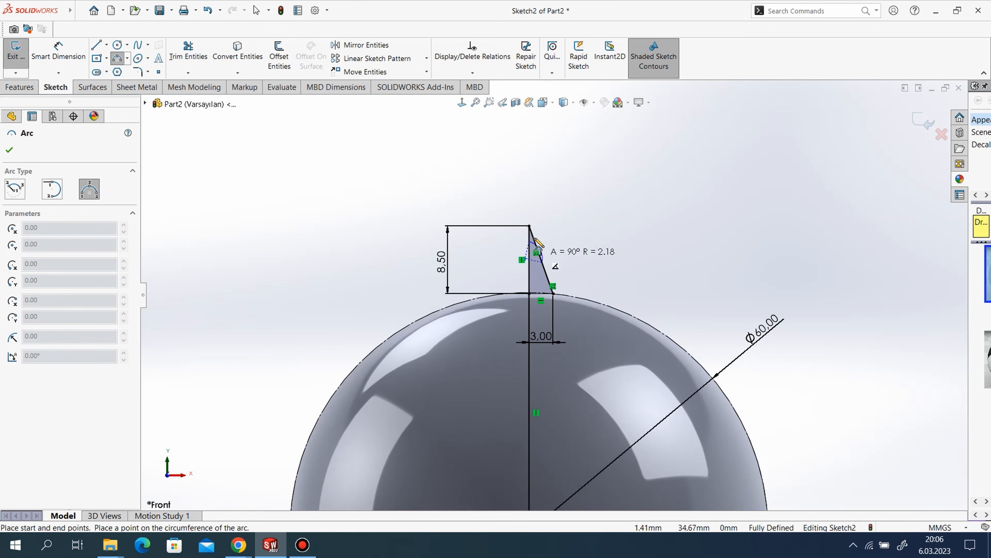
pyautogui.scroll(6, 538, 246)
pyautogui.scroll(-3, 555, 293)
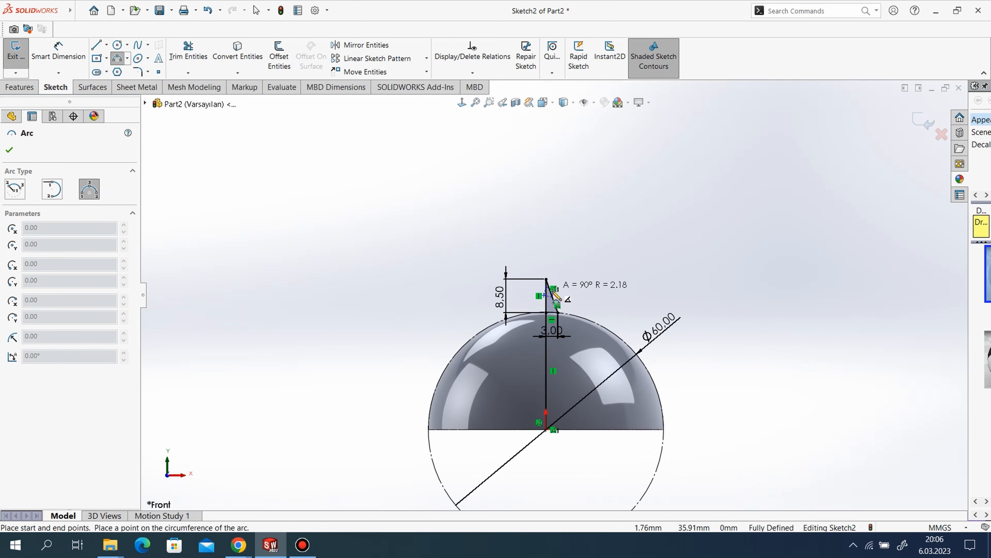
pyautogui.scroll(-5, 556, 297)
pyautogui.click(557, 244)
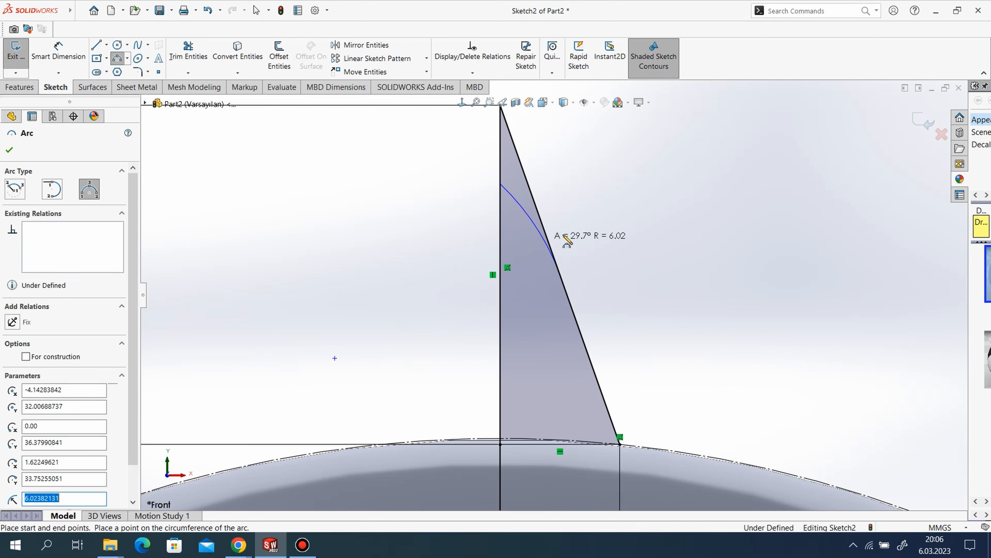
pyautogui.rightClick(614, 195)
pyautogui.click(633, 203)
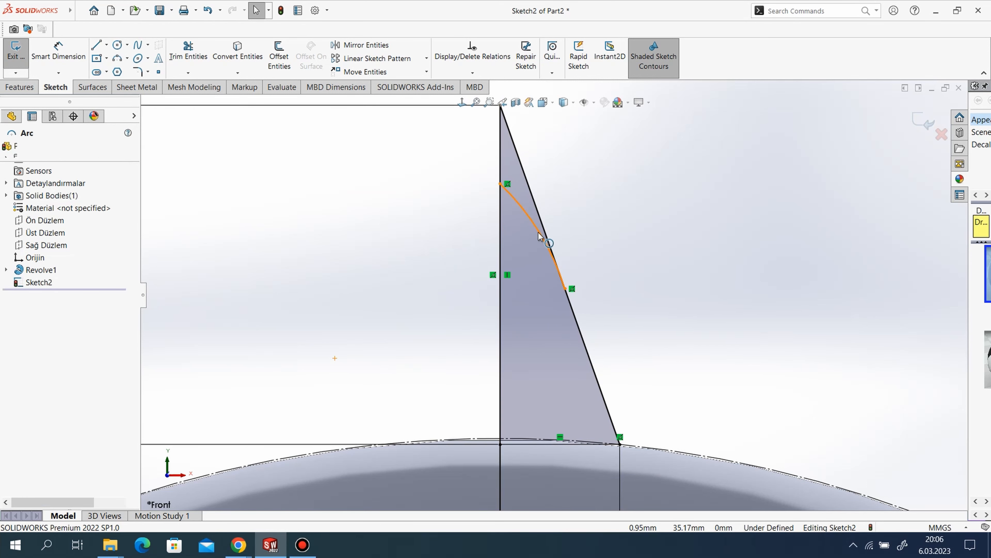
# Step: Make the arc tangent to the triangle's slanted side
pyautogui.click(540, 237)
pyautogui.keyDown('ctrl'); pyautogui.click(580, 329); pyautogui.keyUp('ctrl')
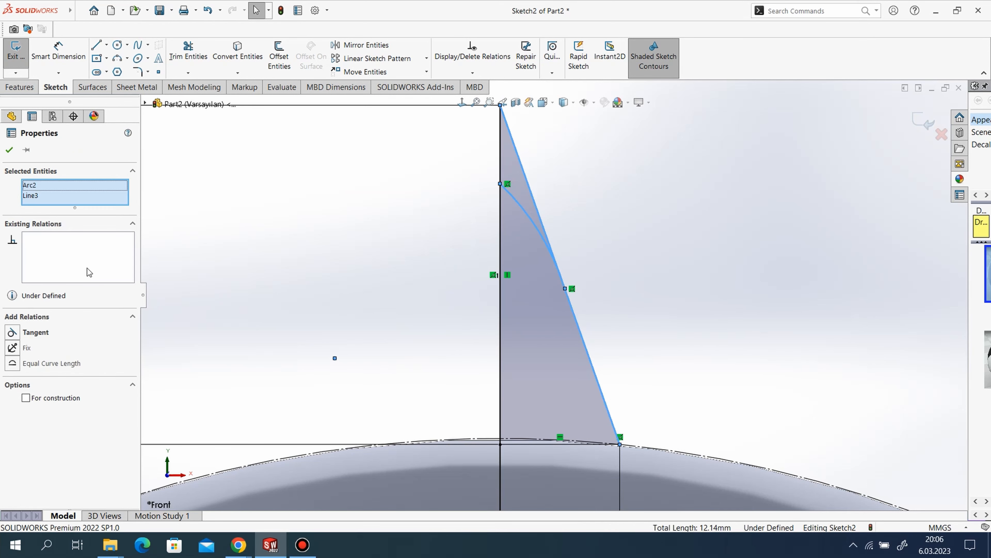
pyautogui.click(9, 150)
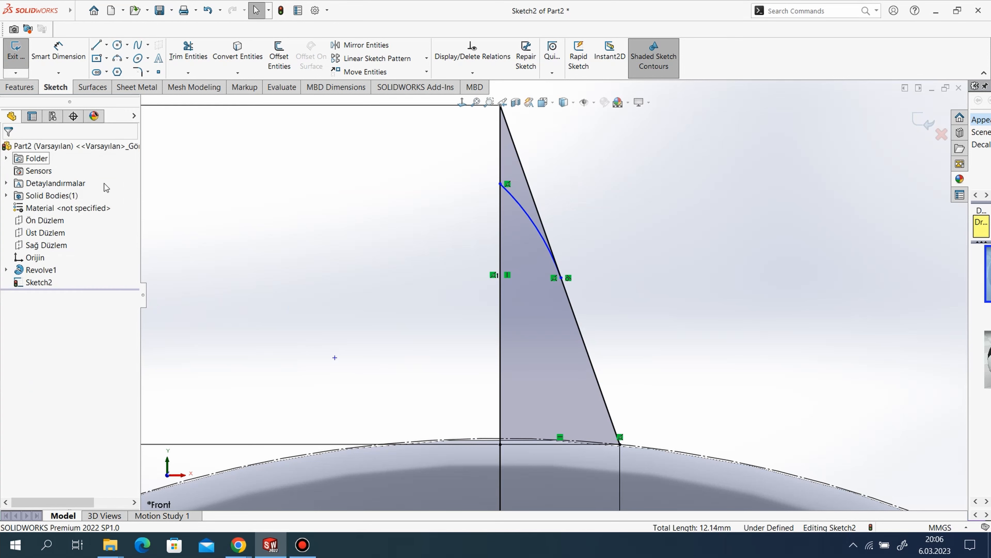
# Step: Dimension the arc's radius and set it to 1.5 mm
pyautogui.scroll(2, 579, 251)
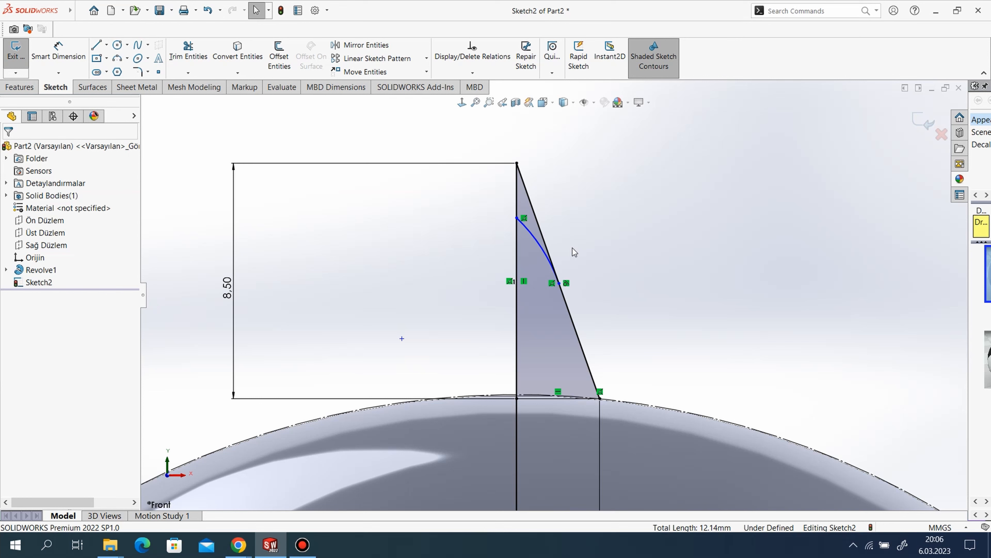
pyautogui.click(58, 53)
pyautogui.click(534, 239)
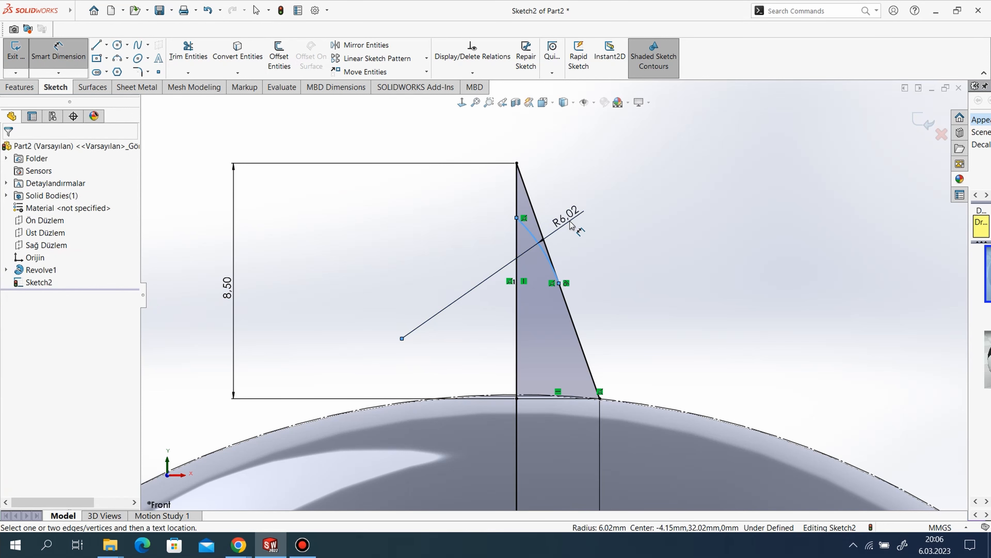
pyautogui.click(572, 219)
pyautogui.write('1')
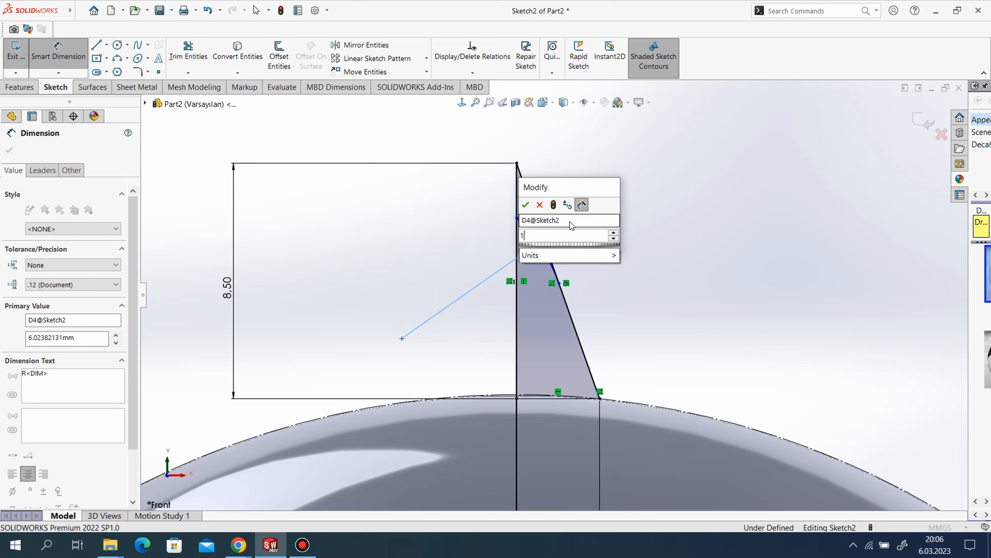
pyautogui.write(',5')
pyautogui.press('Return')
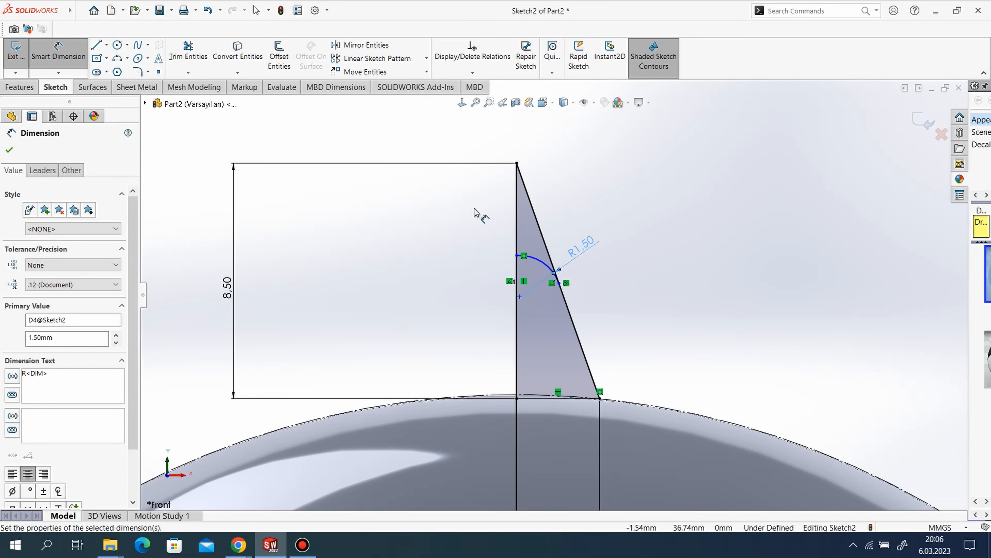
# Step: Dimension the vertical distance from the triangle's inner base corner to the arc's upper end and set it to 6.3 mm
pyautogui.click(516, 256)
pyautogui.click(517, 398)
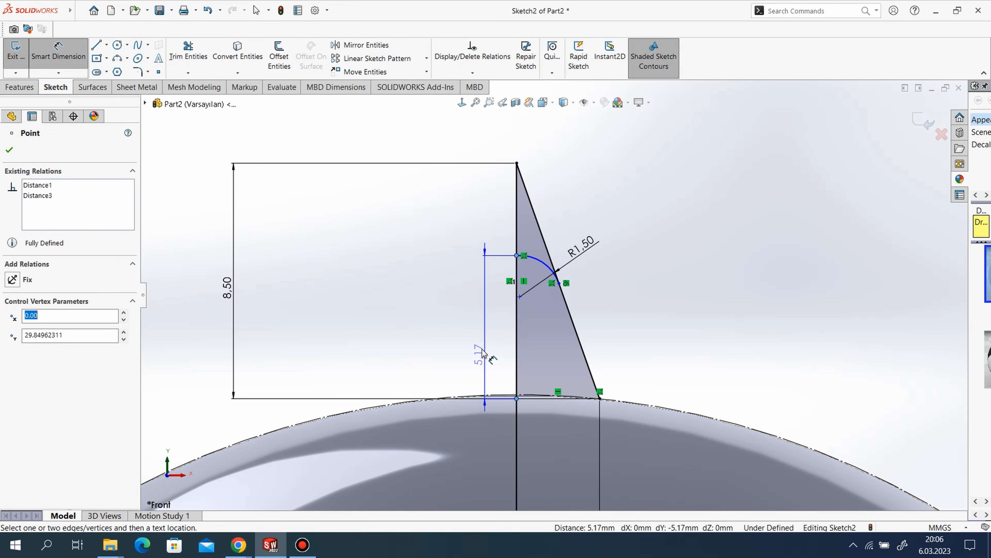
pyautogui.click(460, 337)
pyautogui.write('6,3')
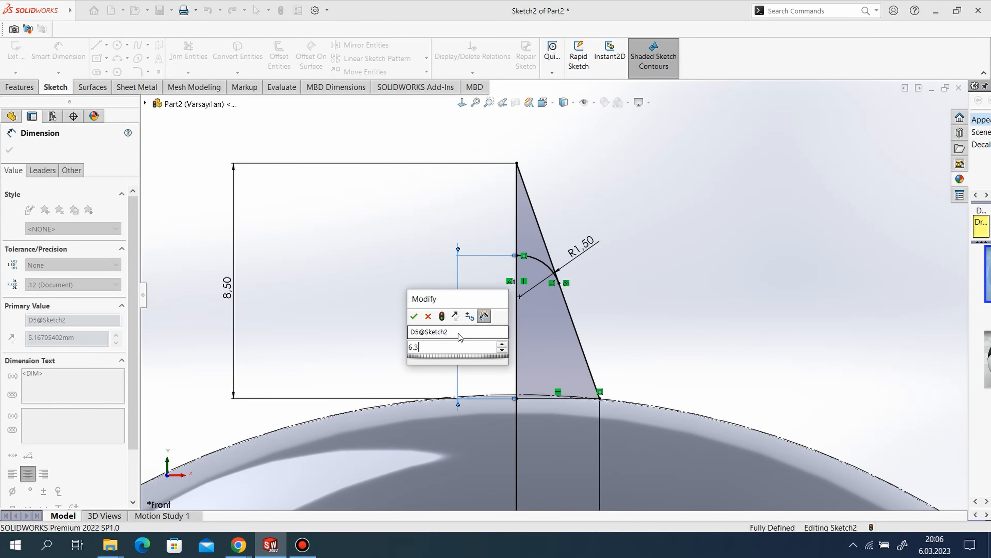
pyautogui.press('Return')
pyautogui.scroll(2, 682, 288)
pyautogui.scroll(-1, 660, 261)
pyautogui.rightClick(605, 243)
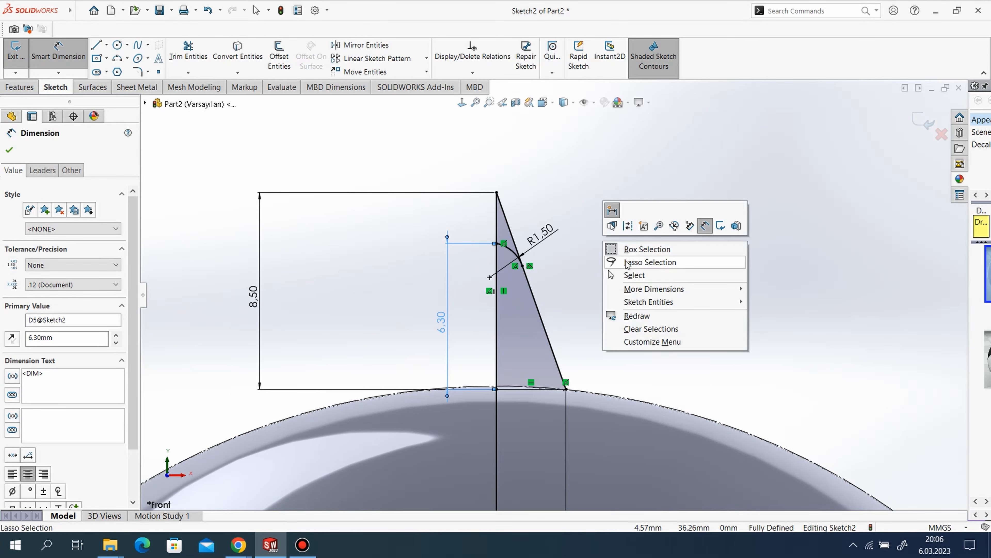
pyautogui.click(625, 274)
# Step: Convert the triangle's slanted side, its vertical side and the vertical line inside the dome to construction geometry
pyautogui.rightClick(506, 218)
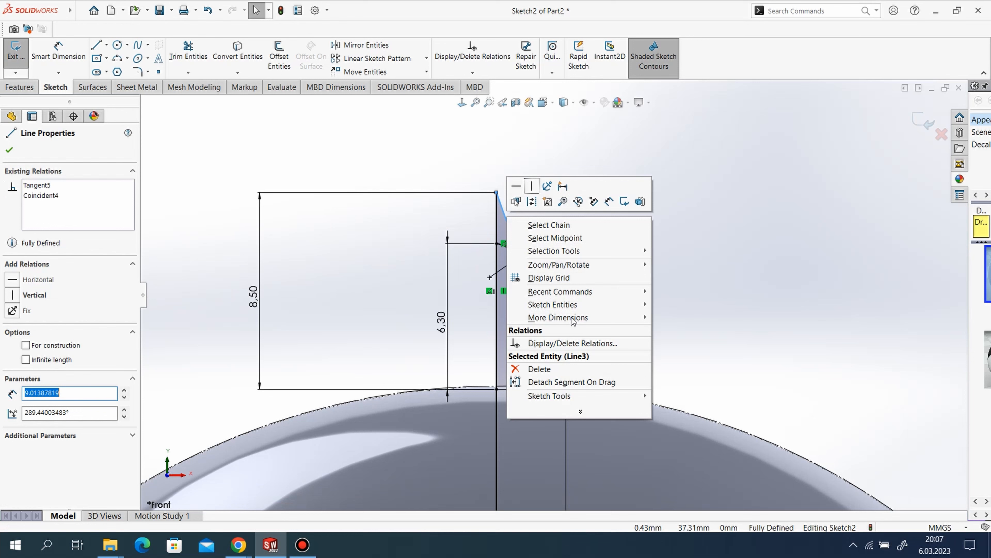
pyautogui.click(533, 205)
pyautogui.rightClick(496, 214)
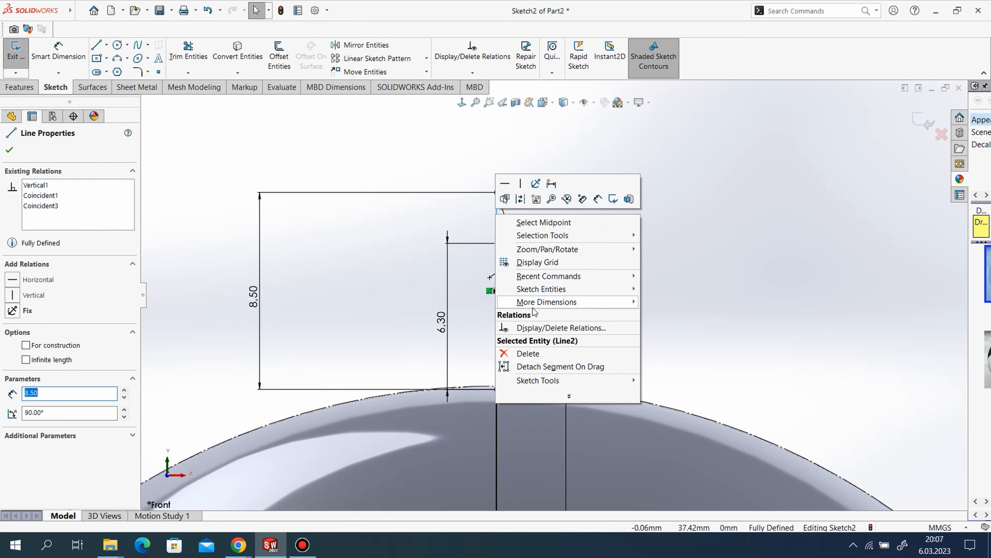
pyautogui.click(522, 202)
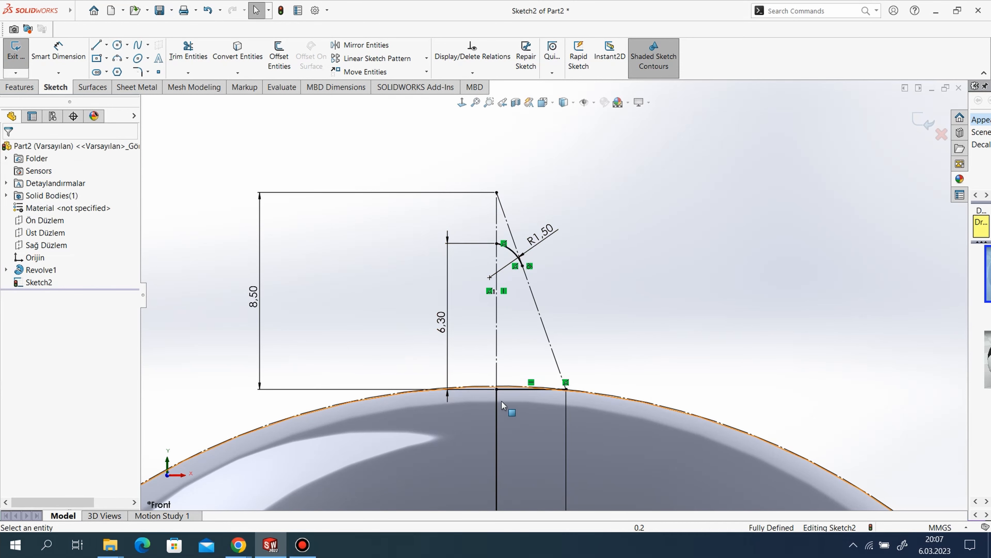
pyautogui.rightClick(501, 415)
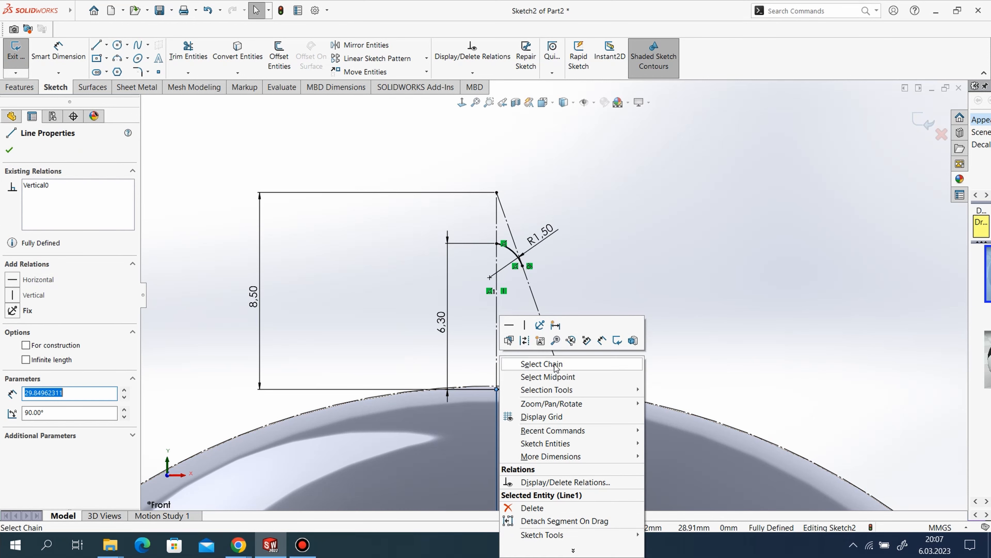
pyautogui.click(523, 348)
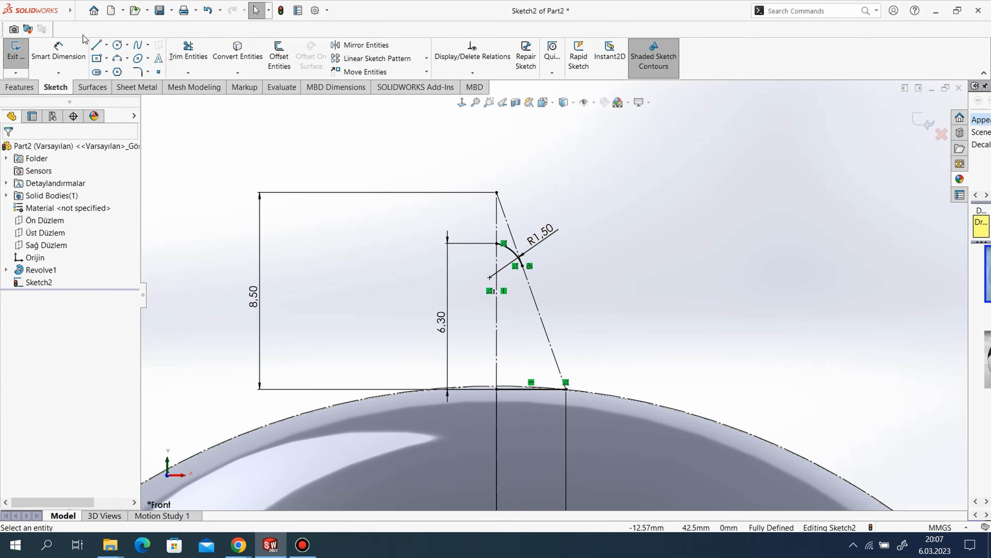
# Step: Close the rounded spike profile with lines from the outer base corner to the arc's lower end and from its upper end to the inner base corner
pyautogui.click(96, 45)
pyautogui.click(566, 389)
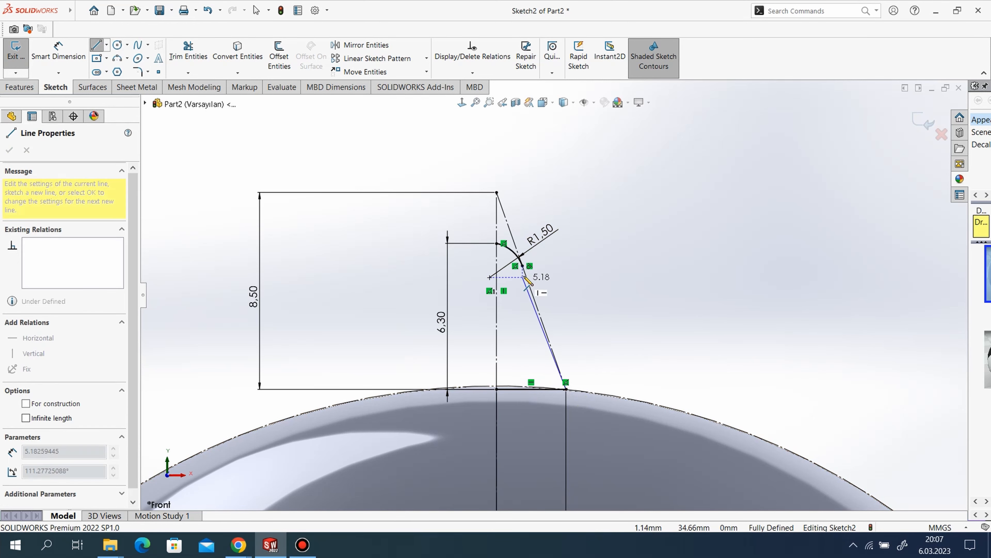
pyautogui.click(522, 265)
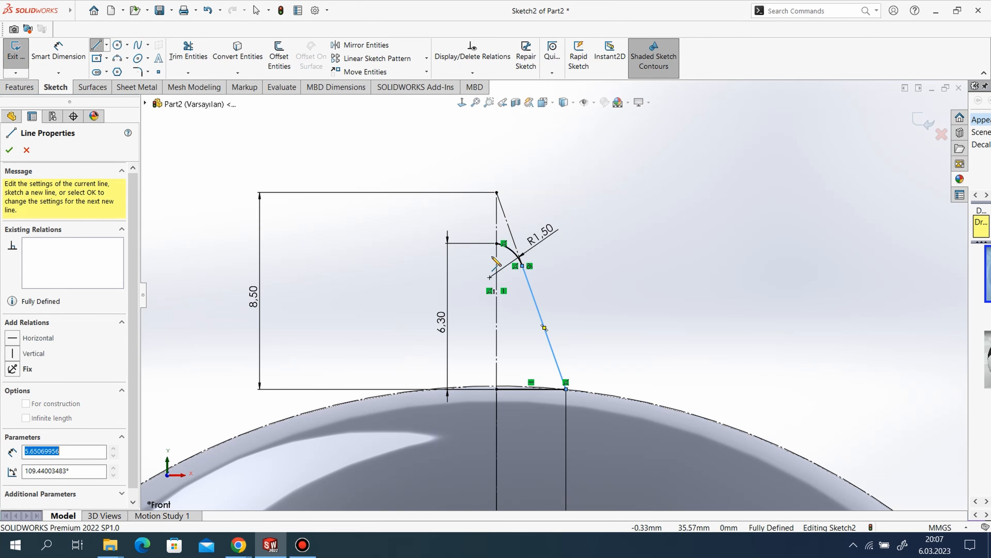
pyautogui.click(497, 243)
pyautogui.click(496, 389)
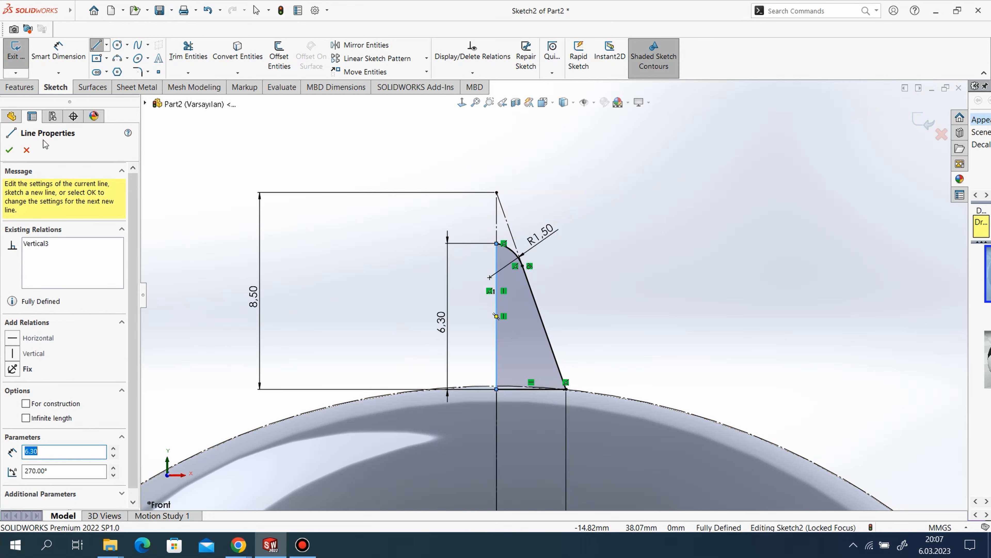
pyautogui.click(9, 151)
# Step: Revolve the spike profile 360° about its vertical line, merged with the dome
pyautogui.click(19, 87)
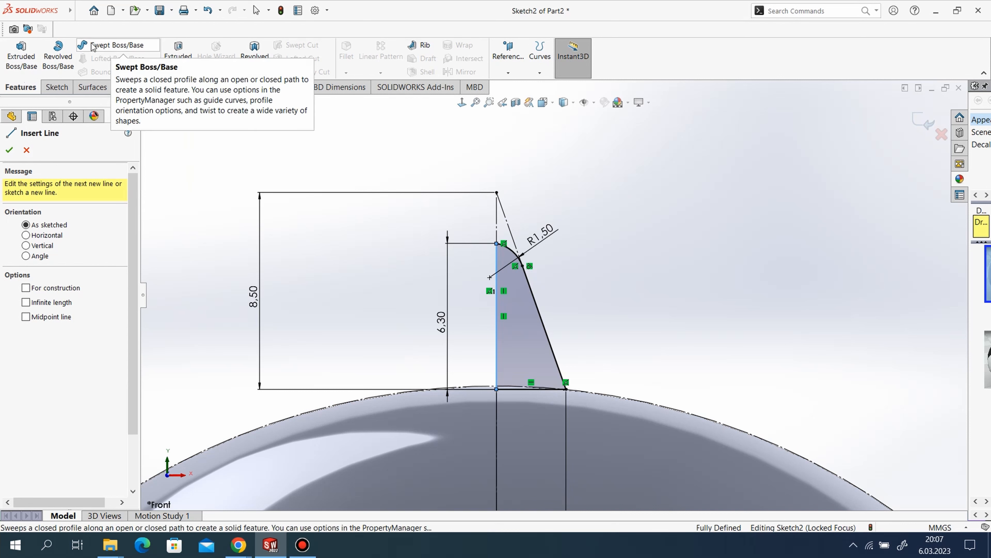
pyautogui.click(62, 54)
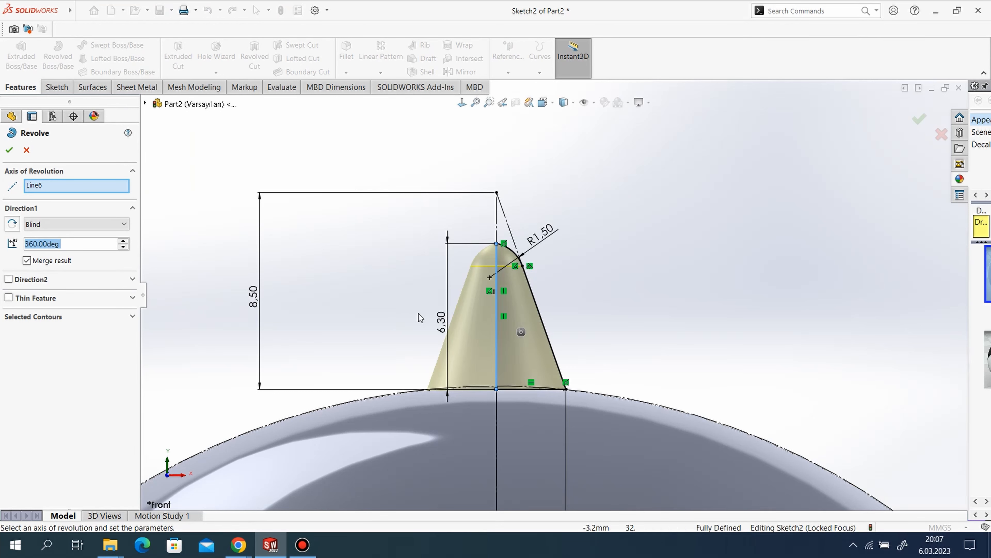
pyautogui.click(9, 150)
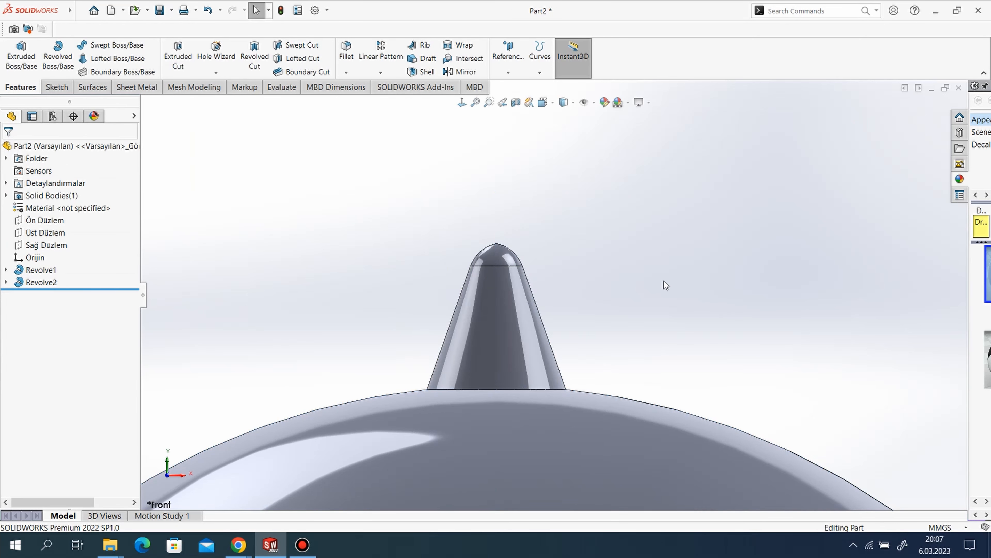
pyautogui.scroll(5, 649, 346)
pyautogui.moveTo(649, 346); pyautogui.dragTo(575, 355, button='middle')
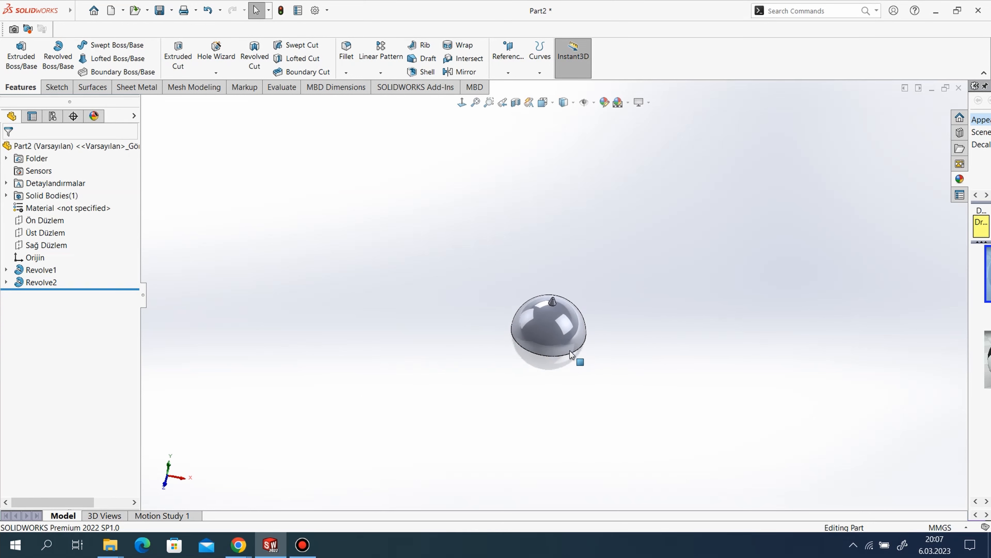
pyautogui.scroll(-3, 608, 289)
pyautogui.scroll(-4, 775, 326)
pyautogui.scroll(5, 759, 304)
pyautogui.moveTo(748, 343)
pyautogui.mouseDown(button='middle')
pyautogui.moveTo(725, 282)
pyautogui.moveTo(752, 276)
pyautogui.moveTo(746, 306)
pyautogui.mouseUp(button='middle')
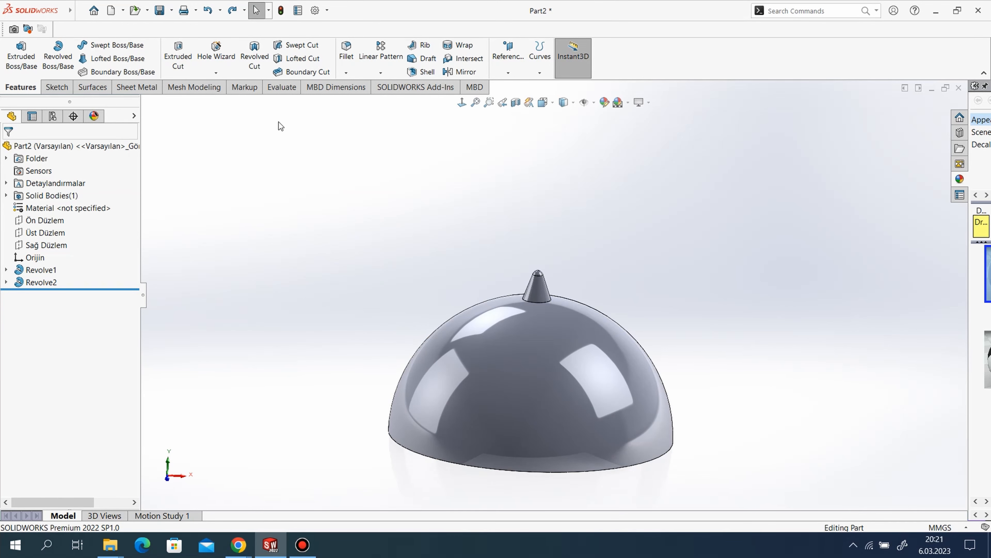
# Step: Start a sketch on the top plane (Üst Düzlem) and draw a horizontal line about 34 mm long from the origin past the dome's edge
pyautogui.click(56, 87)
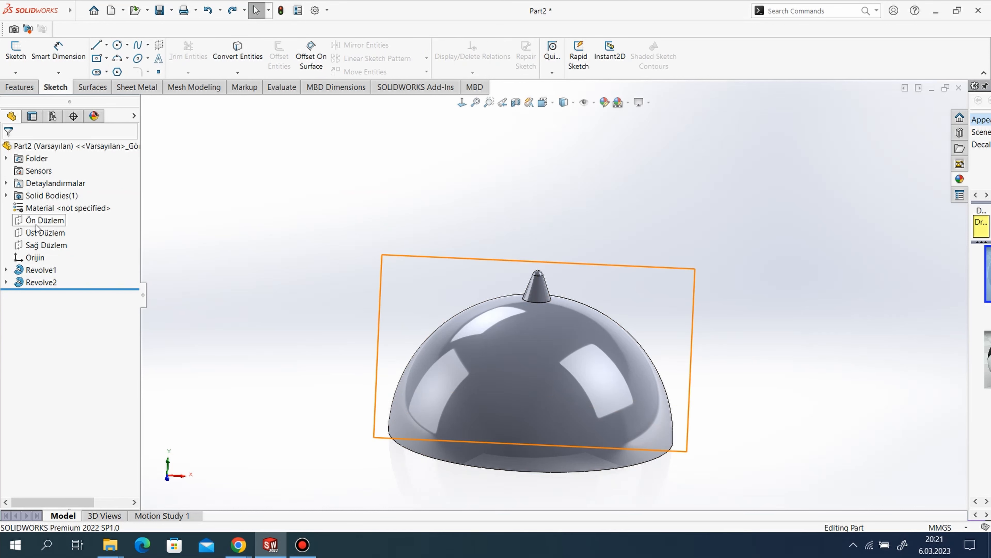
pyautogui.click(45, 232)
pyautogui.click(46, 219)
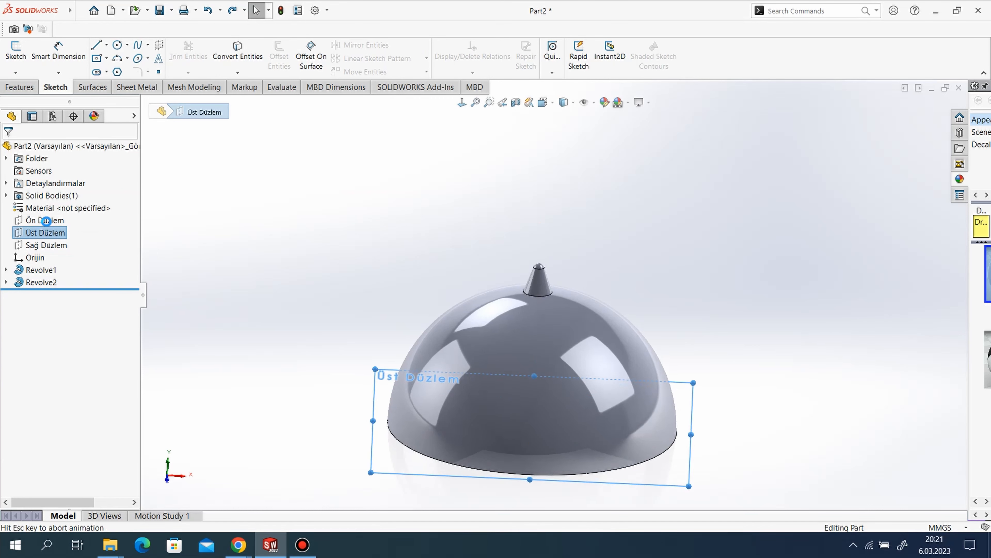
pyautogui.click(97, 45)
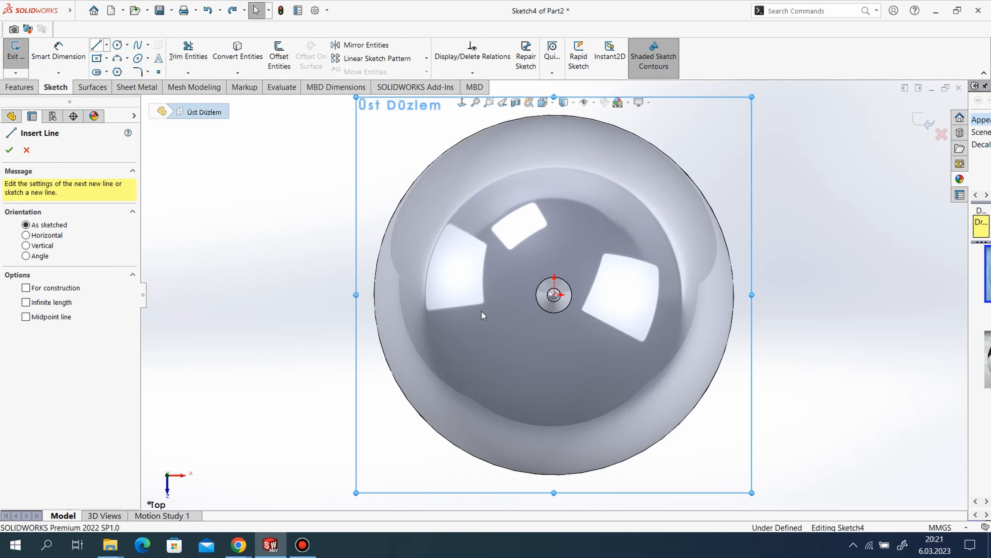
pyautogui.click(555, 295)
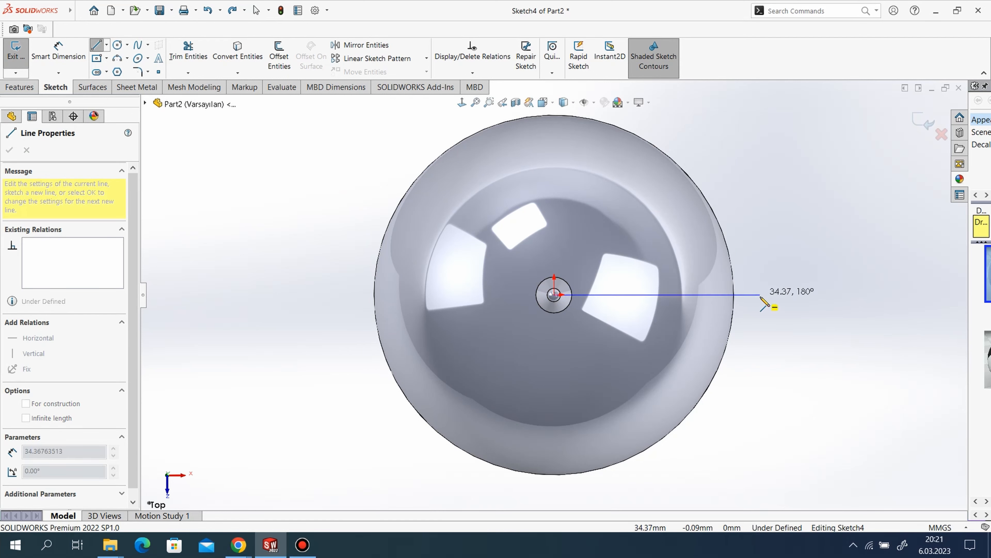
pyautogui.click(761, 296)
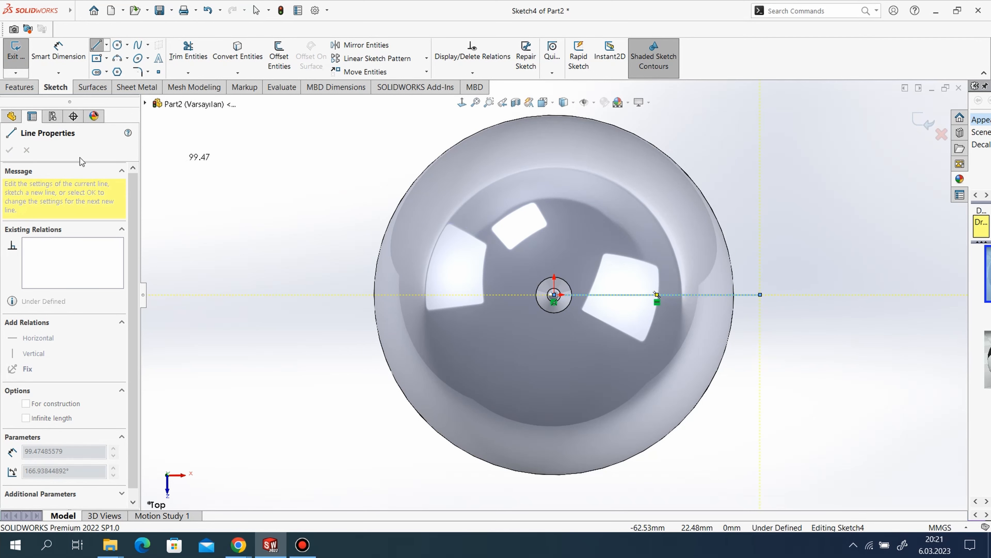
# Step: End the line command and exit the top-plane sketch
pyautogui.rightClick(240, 161)
pyautogui.click(248, 164)
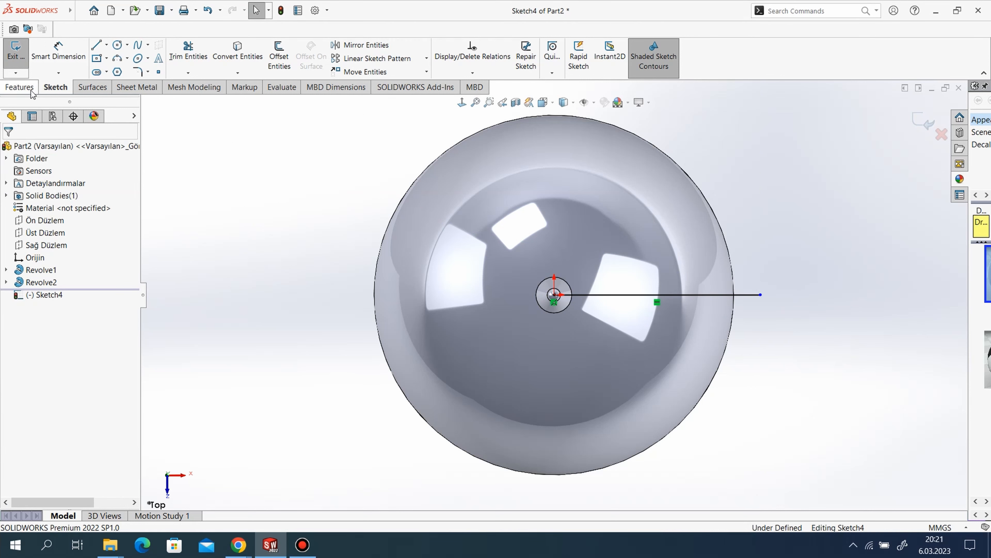
pyautogui.click(918, 124)
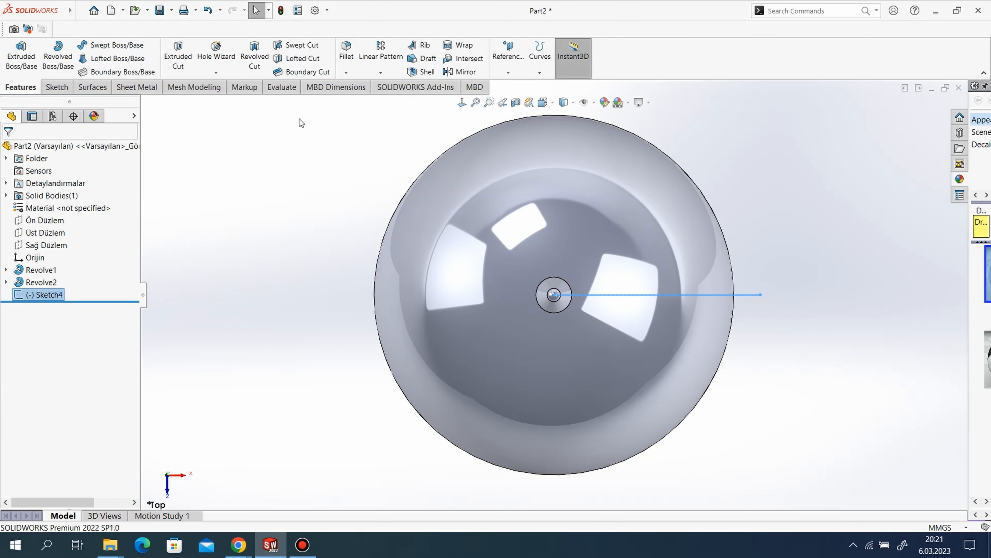
# Step: Set up a circular pattern of the spike feature (Revolve2) around the sketched line with 2 instances
pyautogui.click(381, 72)
pyautogui.click(394, 97)
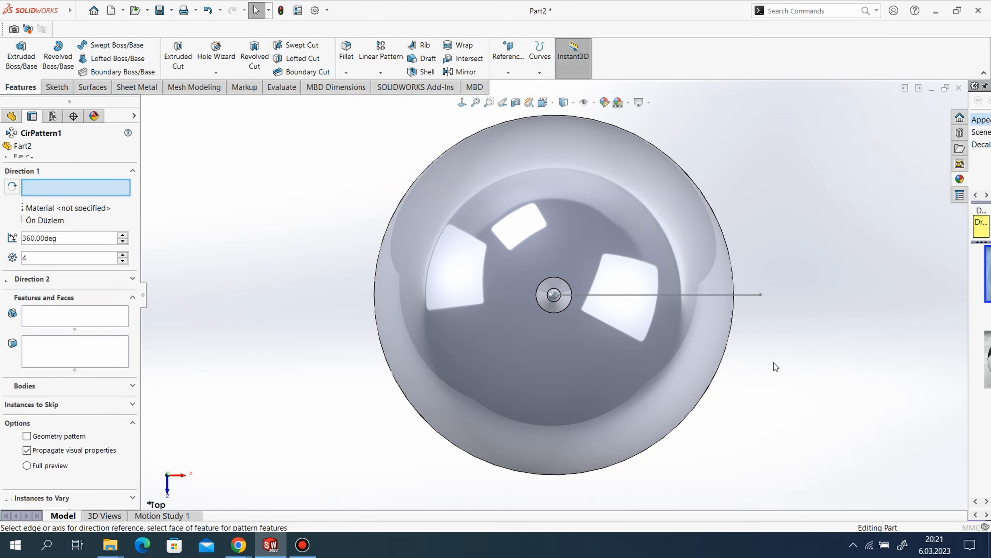
pyautogui.moveTo(775, 389); pyautogui.dragTo(794, 257, button='middle')
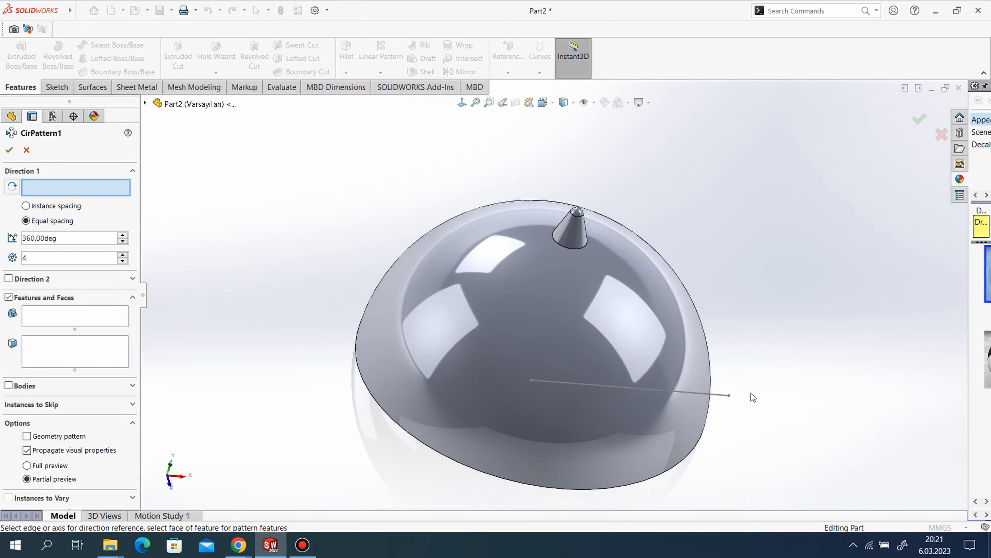
pyautogui.click(718, 395)
pyautogui.click(44, 324)
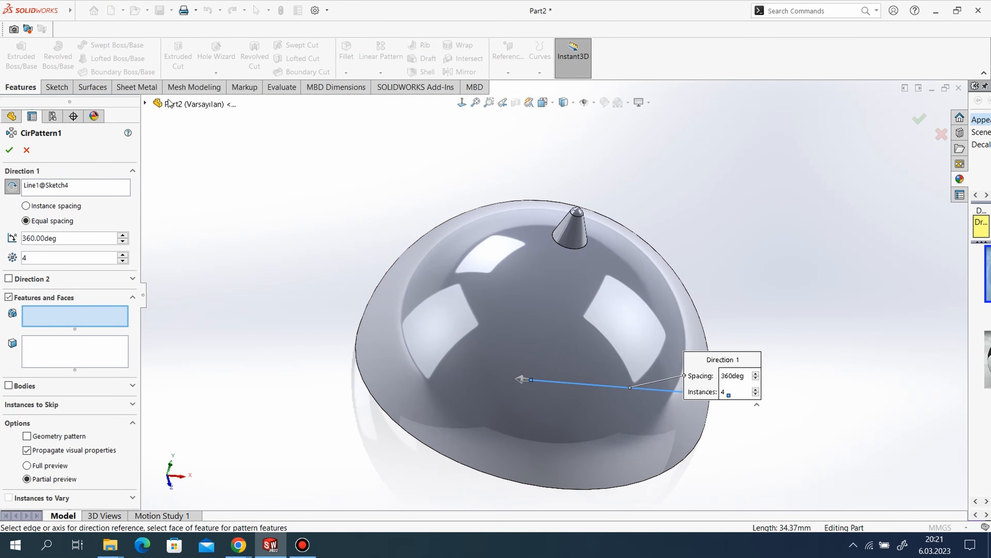
pyautogui.click(146, 103)
pyautogui.click(191, 240)
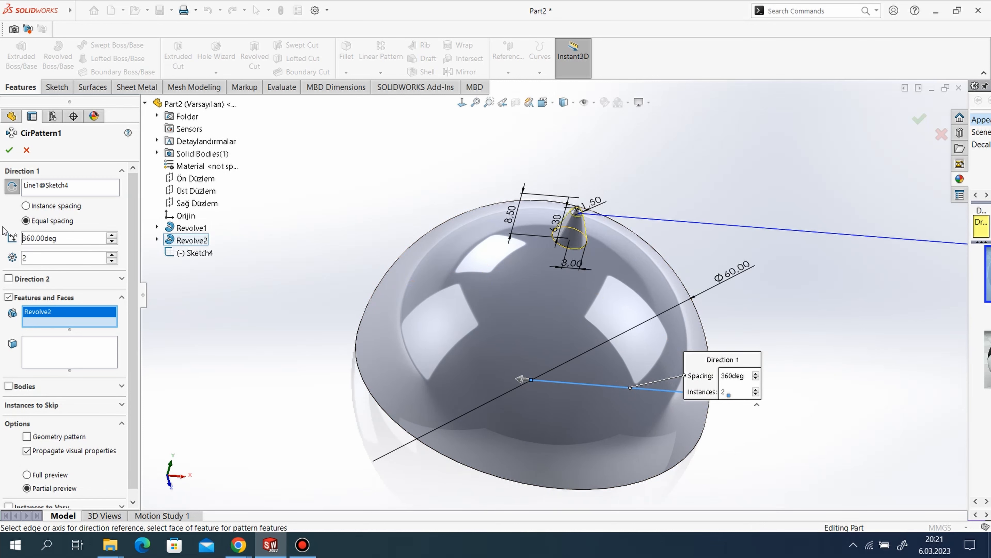
# Step: Switch the circular pattern to instance spacing at 18° and create it
pyautogui.click(38, 207)
pyautogui.press('Up')
pyautogui.press('Up')
pyautogui.press('Up')
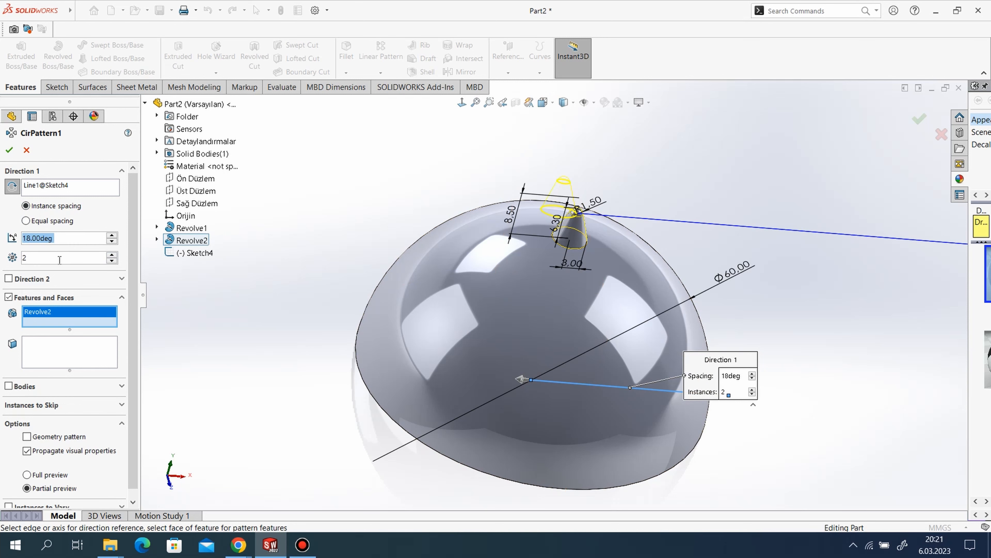
pyautogui.moveTo(424, 257); pyautogui.dragTo(687, 349, button='middle')
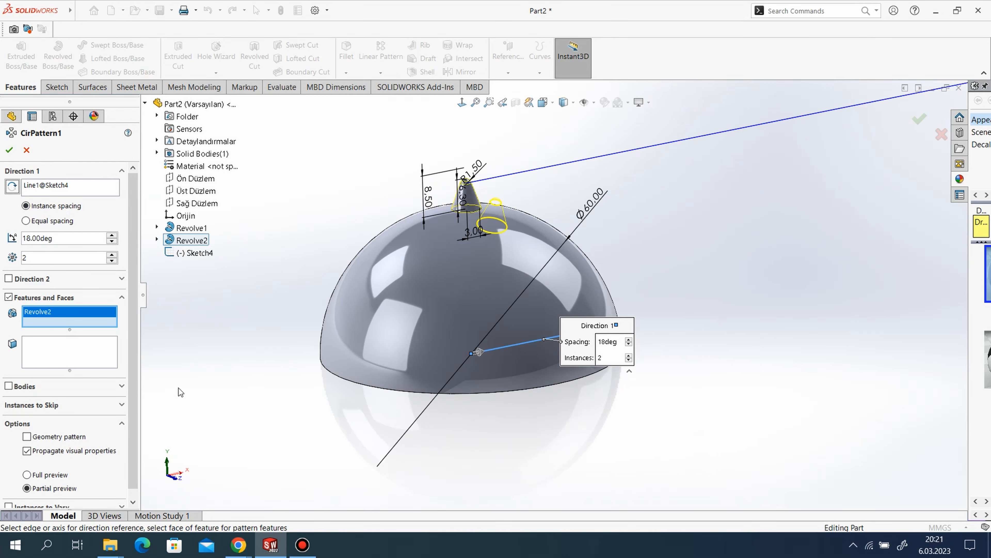
pyautogui.click(10, 150)
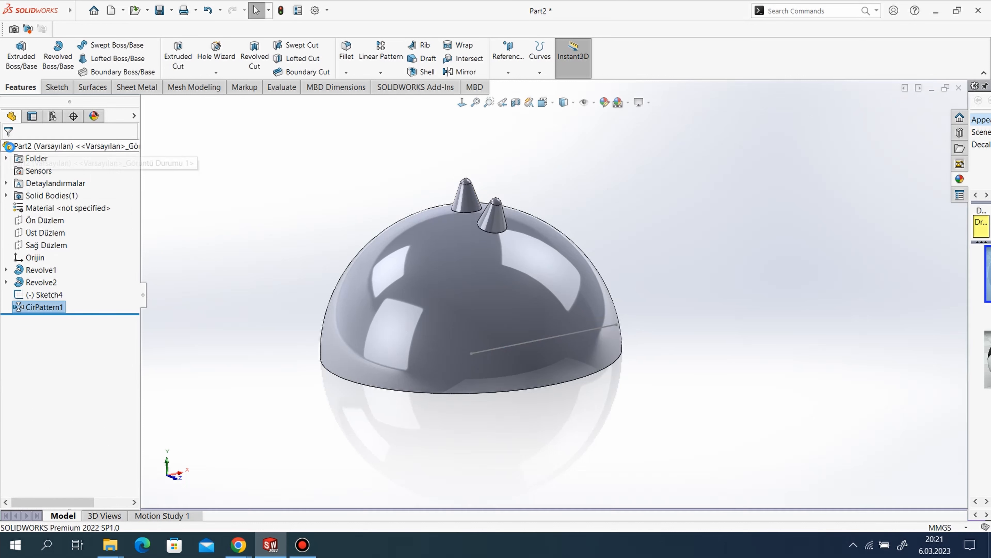
# Step: Create a second circular pattern around Sketch4 with Revolve1 as its feature, using 2 instances spaced 36° apart
pyautogui.click(381, 72)
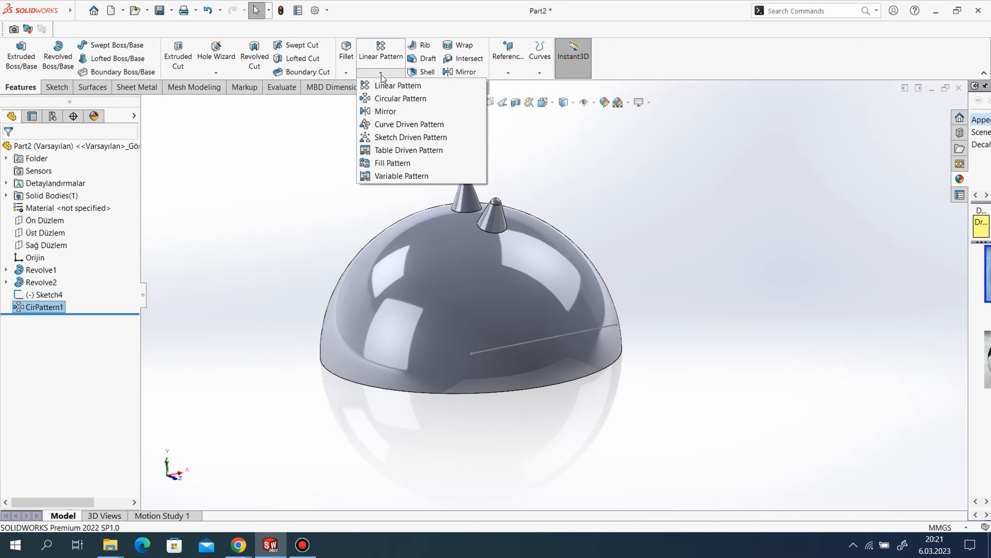
pyautogui.click(385, 97)
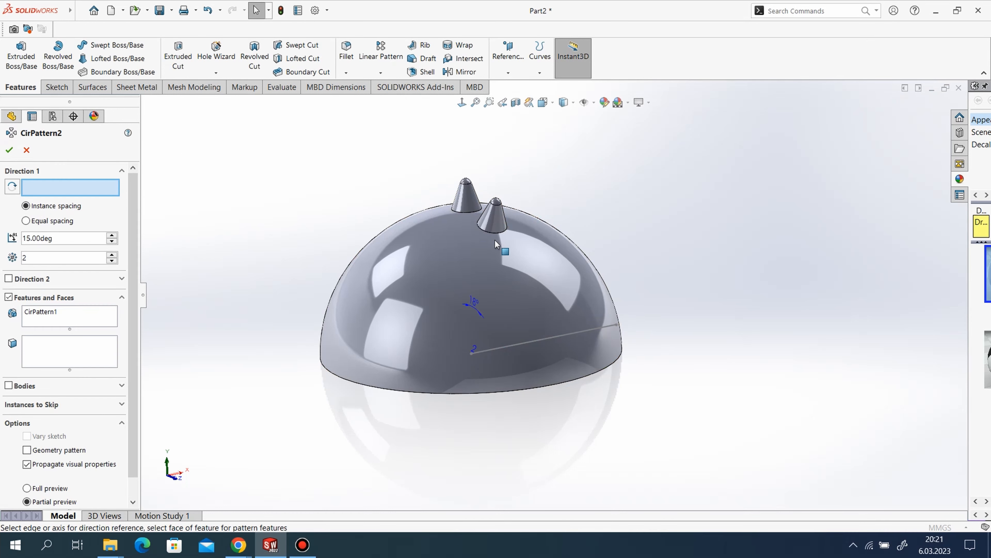
pyautogui.click(505, 348)
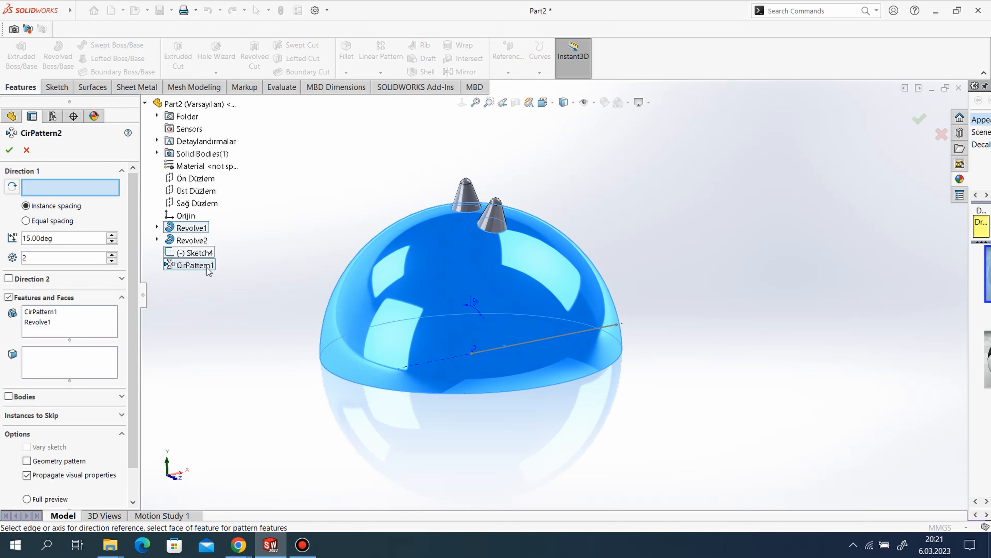
pyautogui.click(195, 253)
pyautogui.rightClick(33, 314)
pyautogui.click(52, 332)
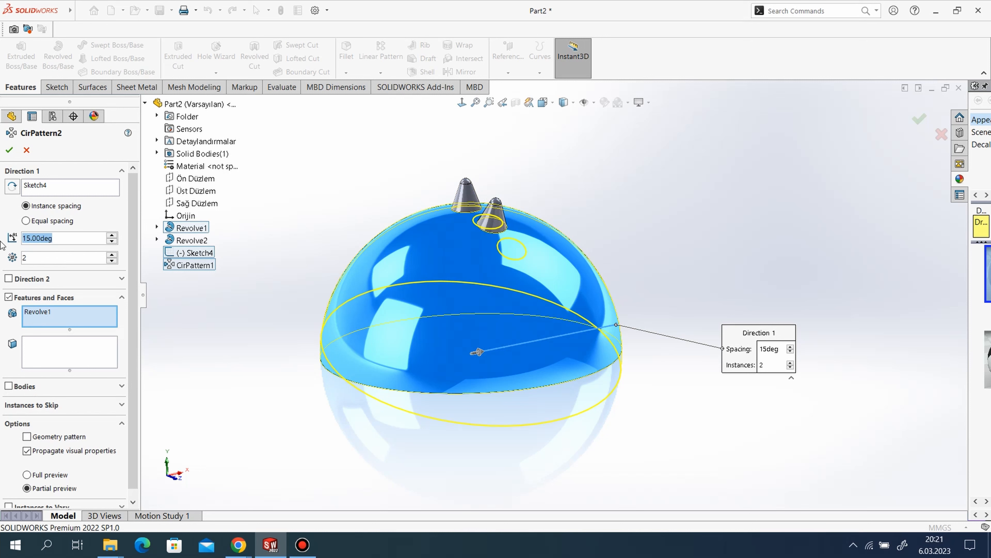
pyautogui.write('36')
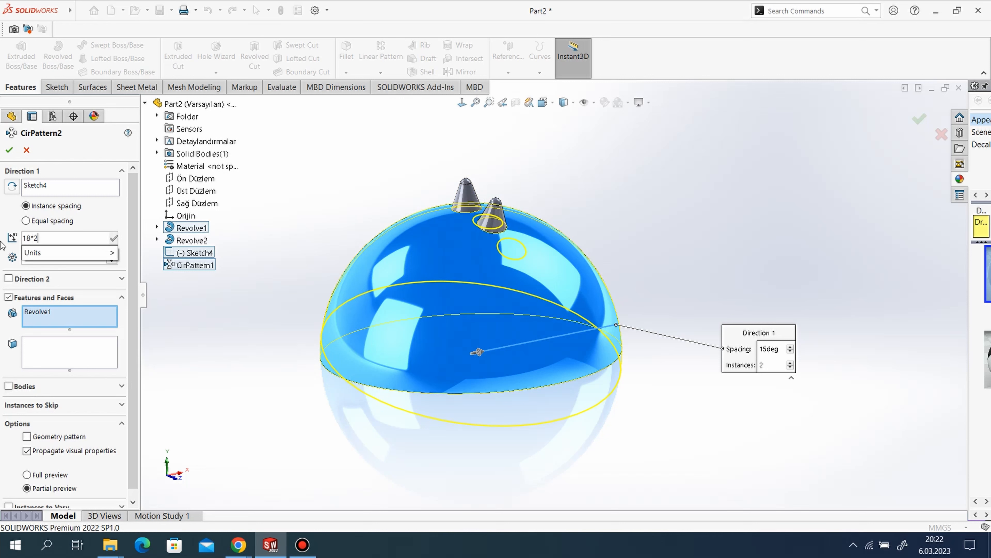
pyautogui.press('Return')
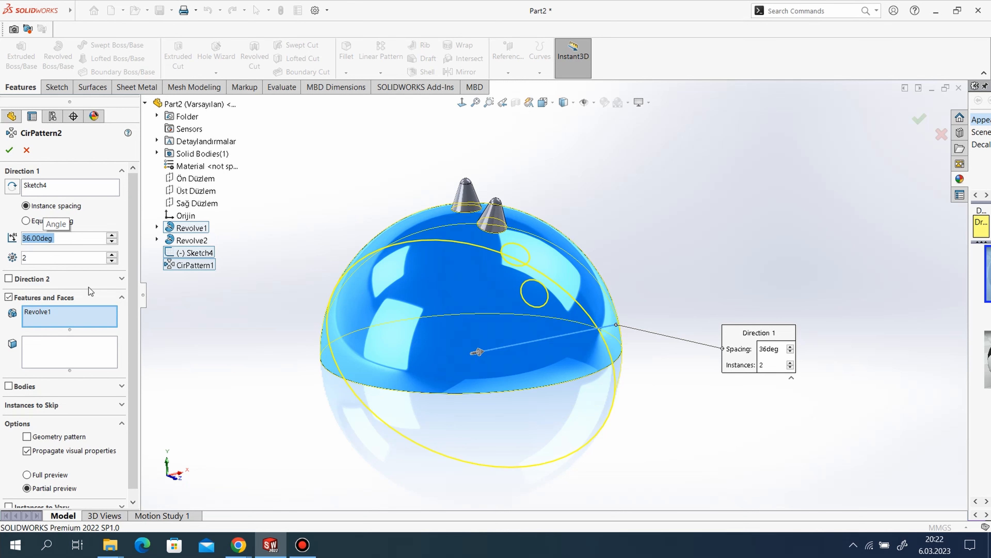
pyautogui.click(10, 150)
pyautogui.press('alt')
pyautogui.press('f')
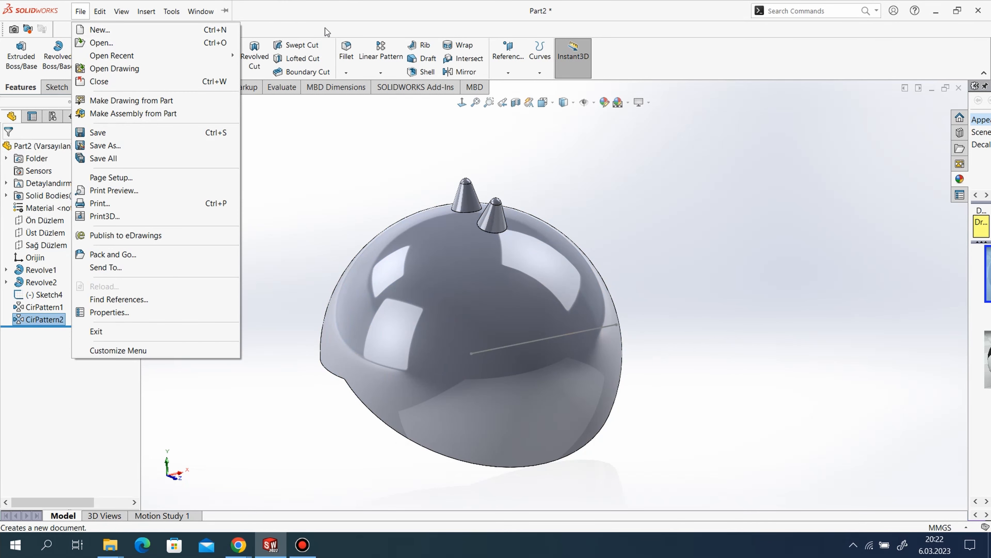
pyautogui.press('Escape')
pyautogui.click(315, 11)
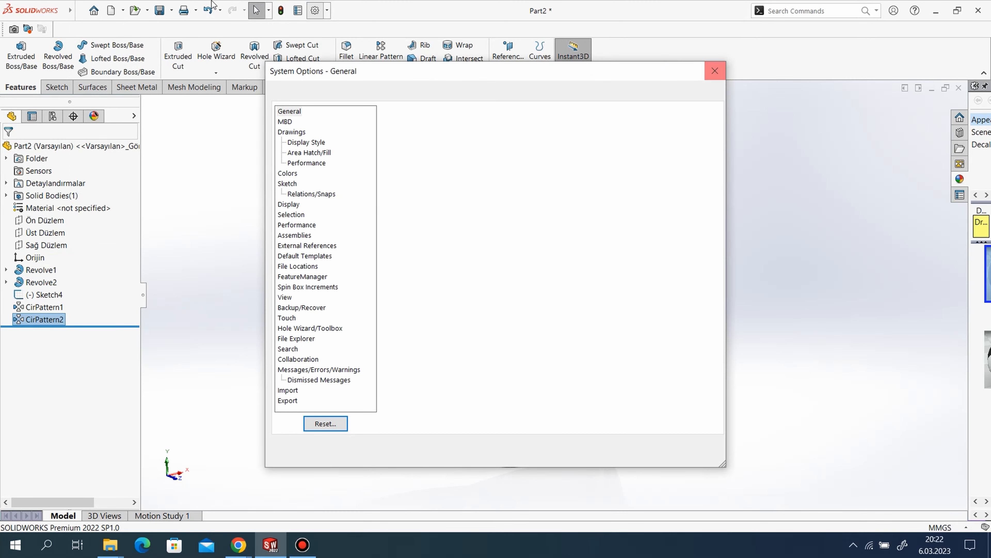
pyautogui.click(723, 67)
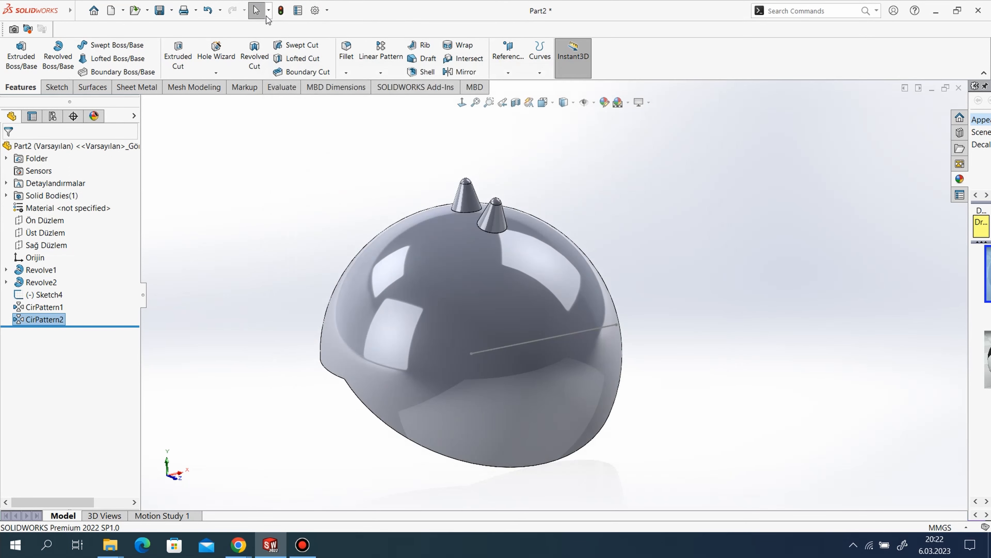
# Step: Edit the second circular pattern, replacing the dome feature (Revolve1) with the spike feature (Revolve2)
pyautogui.doubleClick(39, 320)
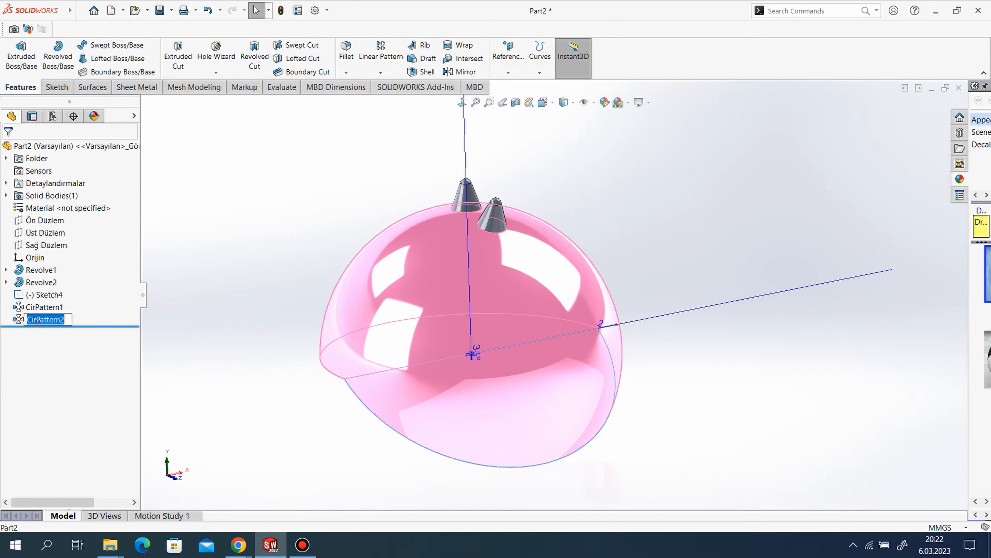
pyautogui.rightClick(12, 322)
pyautogui.click(48, 290)
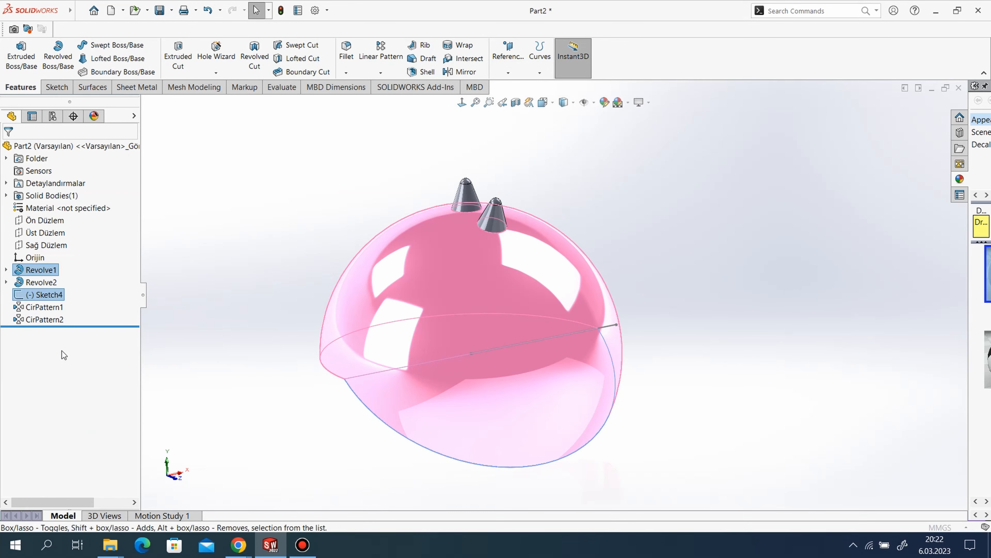
pyautogui.click(49, 315)
pyautogui.rightClick(39, 315)
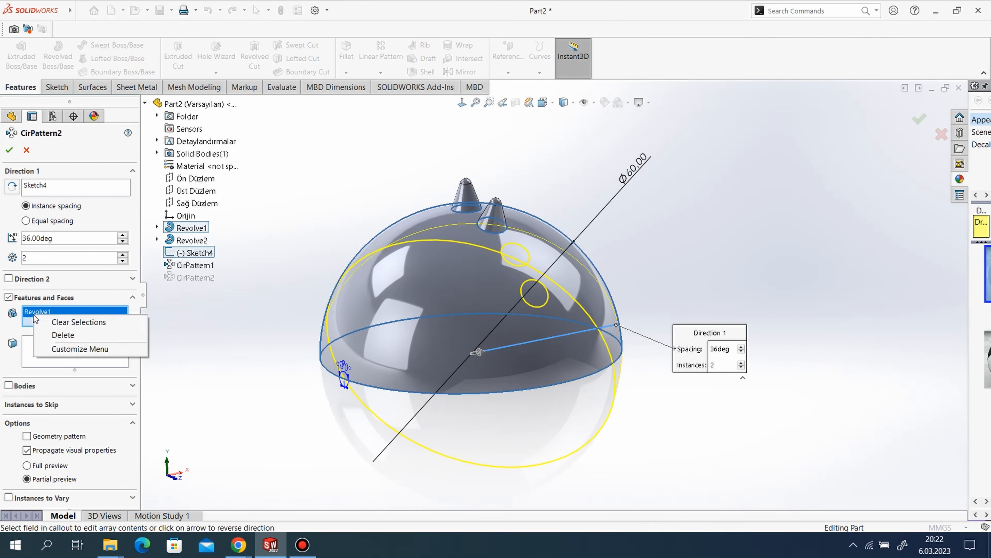
pyautogui.click(94, 335)
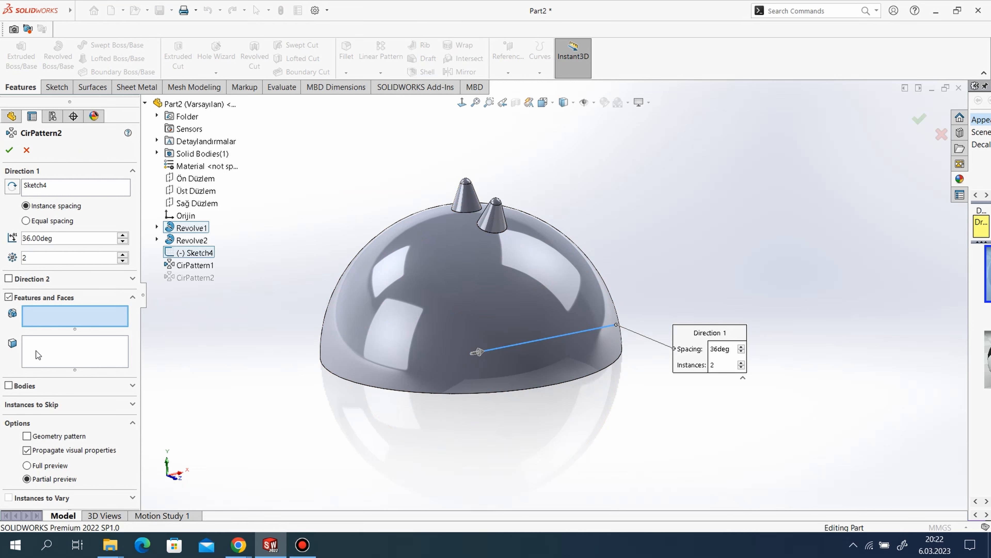
pyautogui.click(190, 239)
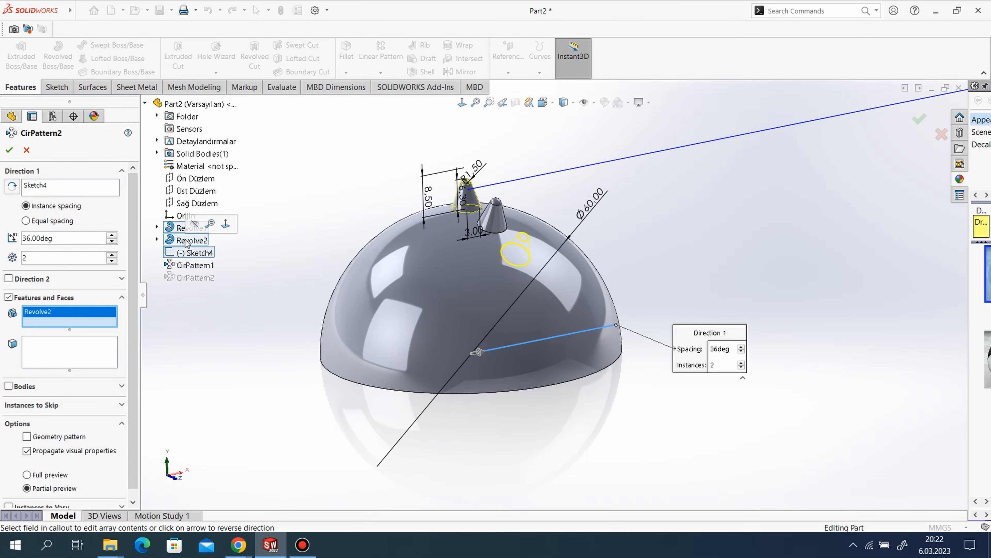
pyautogui.click(9, 150)
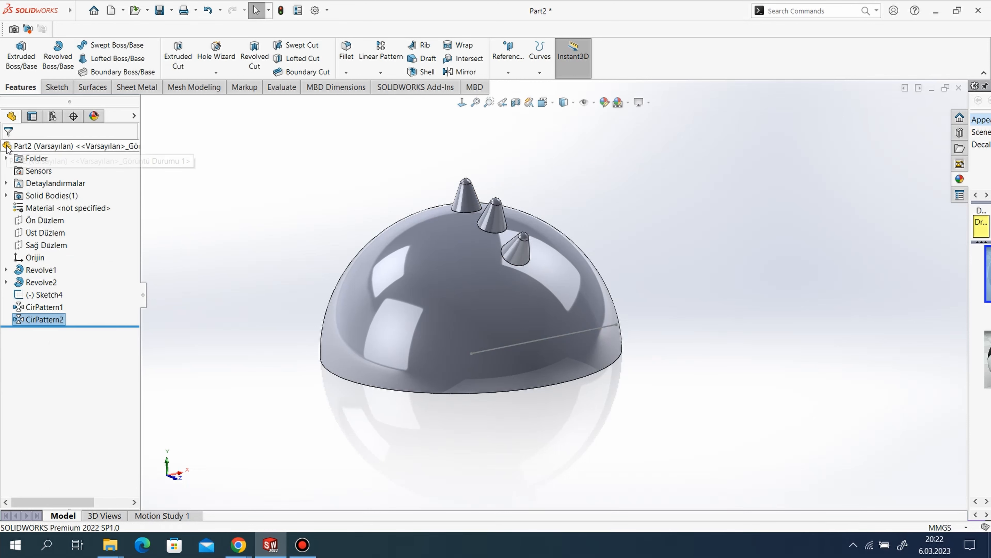
# Step: Set up a third circular pattern around the sketched line with 2 instances at 36° spacing and its direction reversed
pyautogui.click(381, 73)
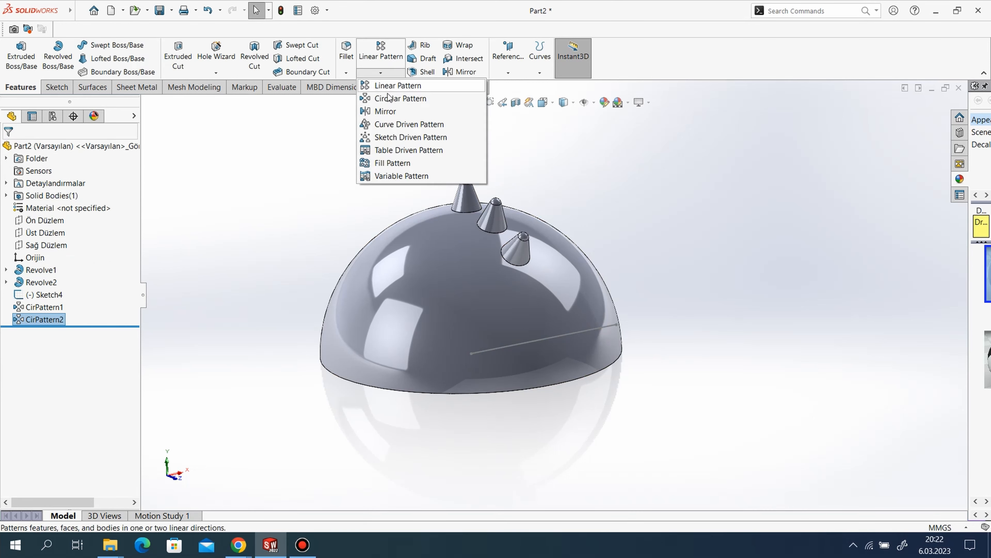
pyautogui.click(385, 105)
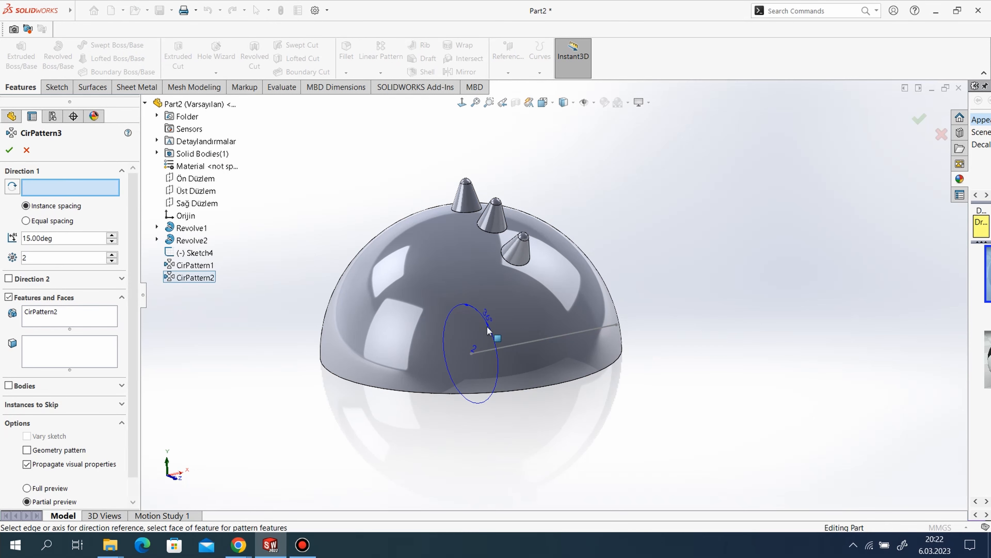
pyautogui.click(543, 338)
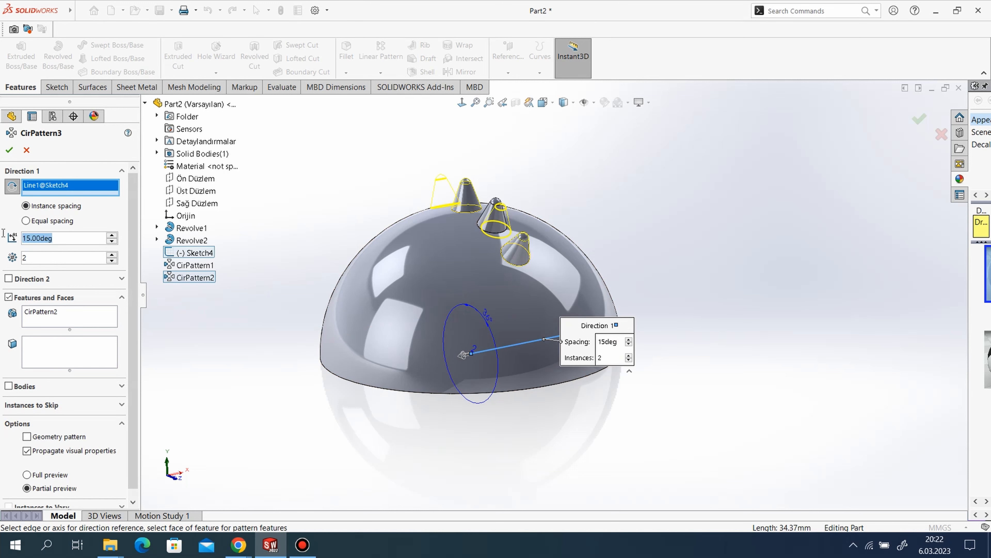
pyautogui.write('18*')
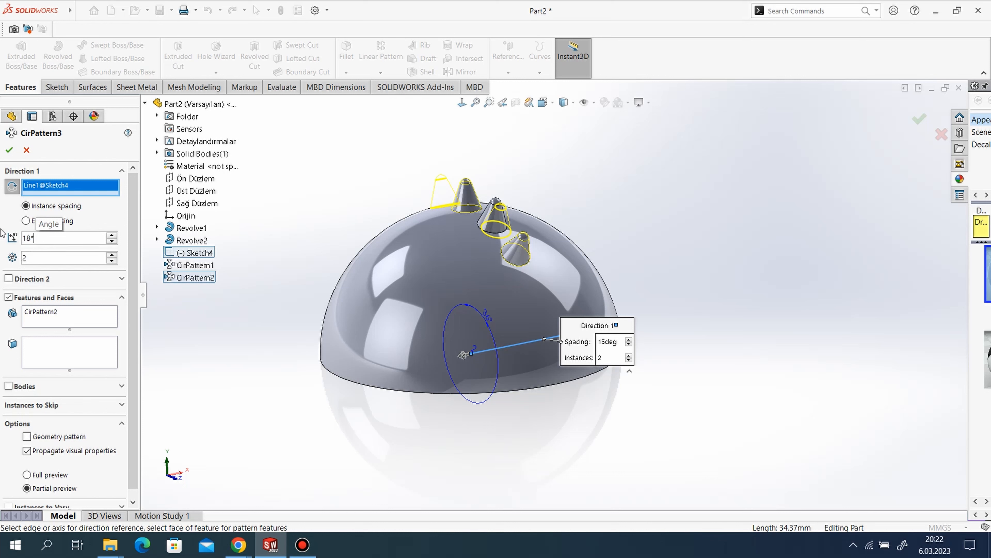
pyautogui.write('2')
pyautogui.press('Return')
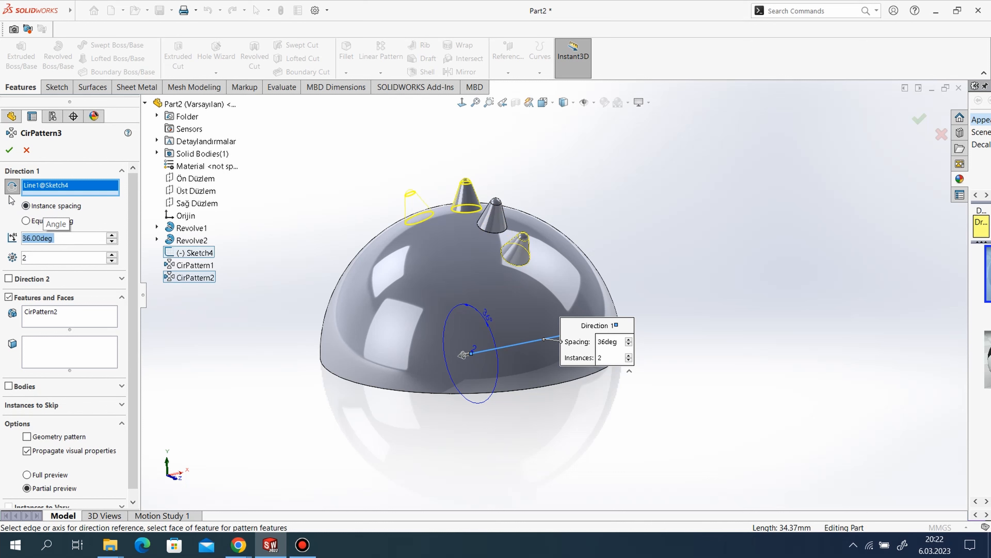
pyautogui.click(12, 189)
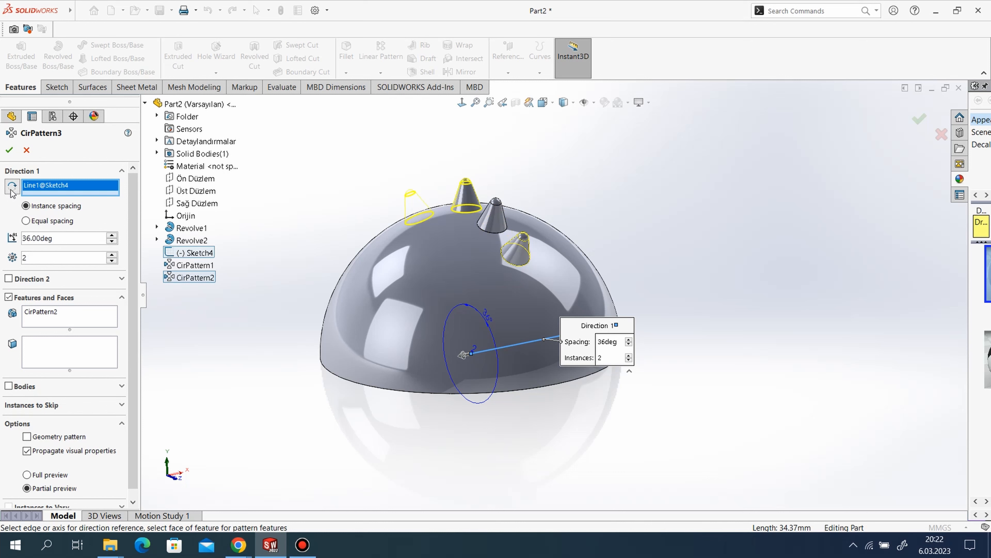
# Step: Replace the third pattern's feature with the spike (Revolve2), set the spacing to 54°, and create the pattern
pyautogui.rightClick(51, 327)
pyautogui.click(68, 325)
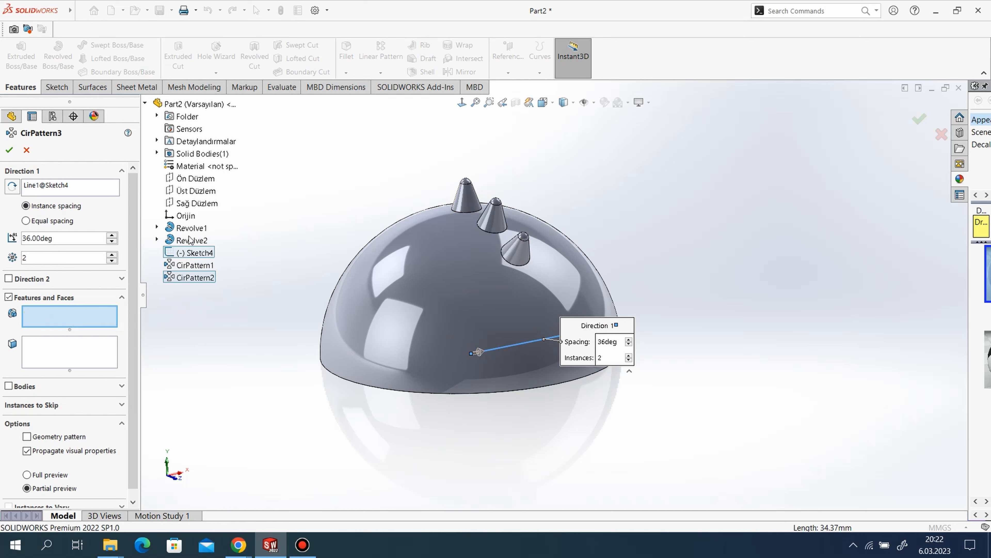
pyautogui.click(174, 243)
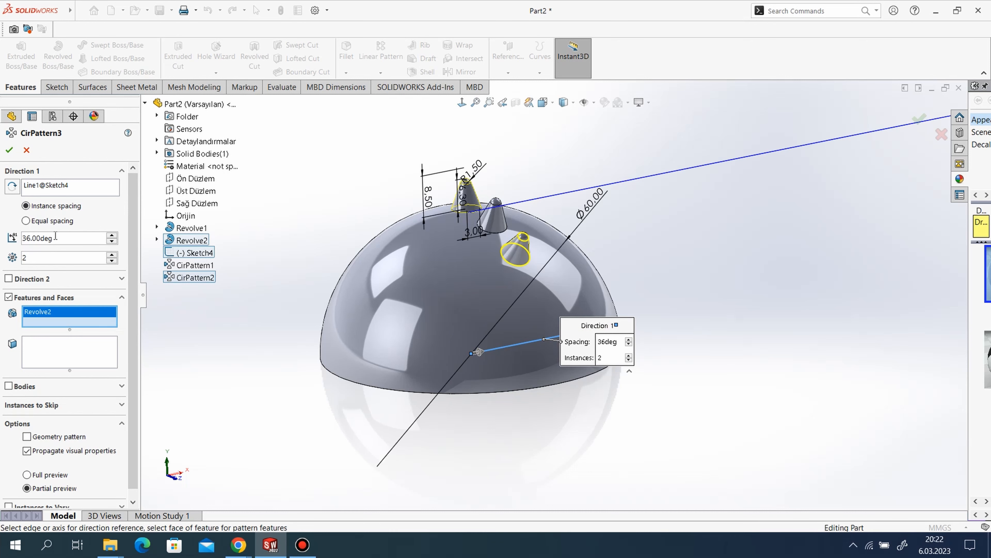
pyautogui.write('54')
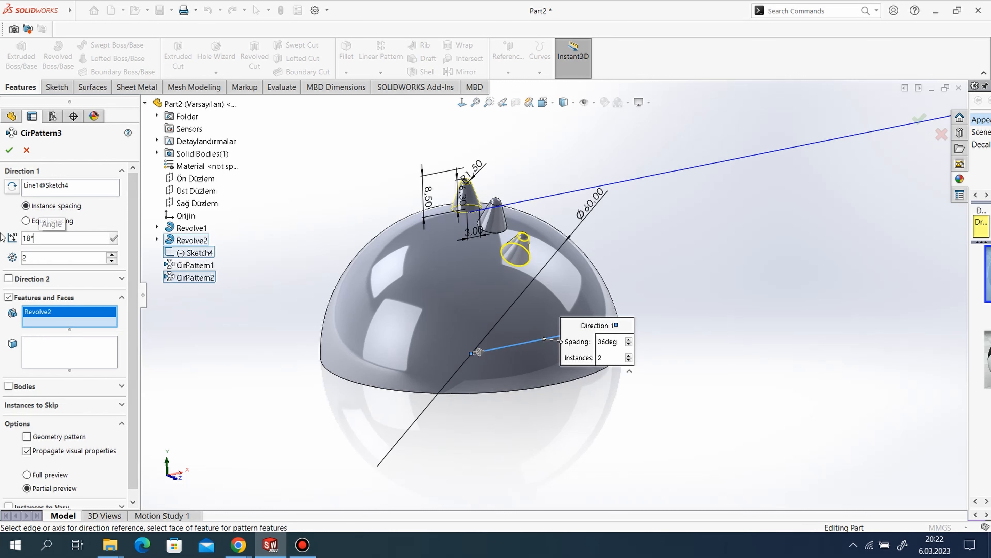
pyautogui.press('Return')
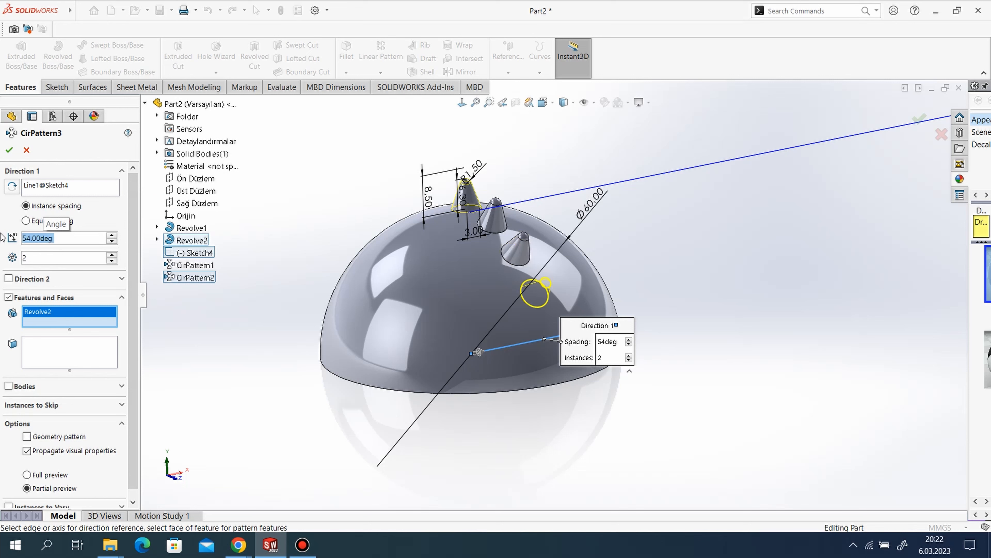
pyautogui.click(10, 150)
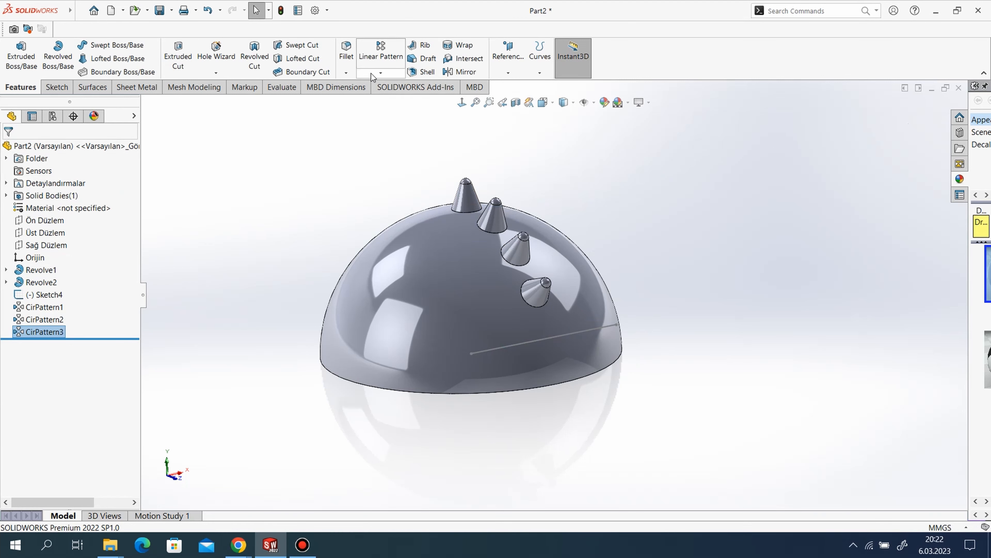
# Step: Set up a fourth circular pattern around the Sketch4 line with 2 instances, replacing its preset feature with the spike (Revolve2)
pyautogui.click(371, 73)
pyautogui.click(394, 99)
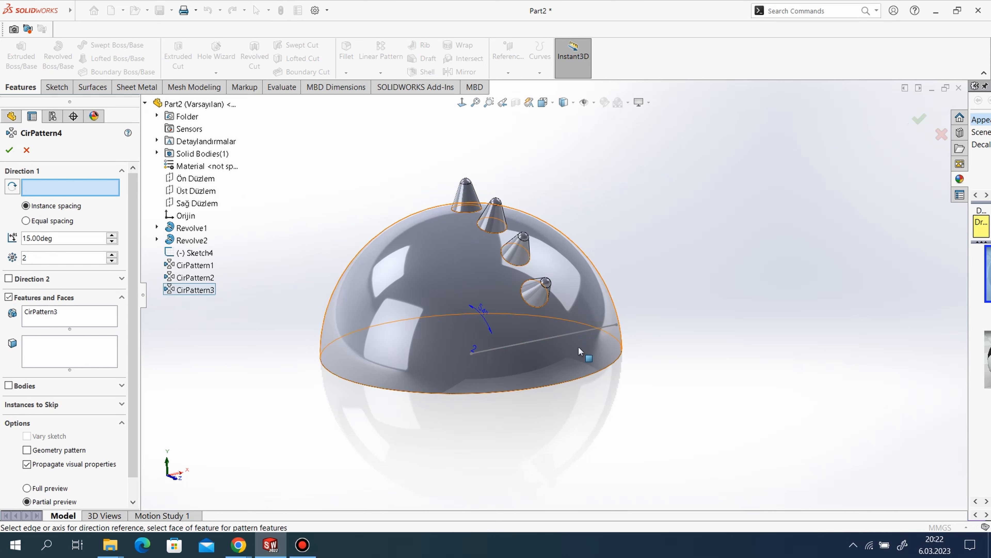
pyautogui.click(575, 334)
pyautogui.rightClick(51, 317)
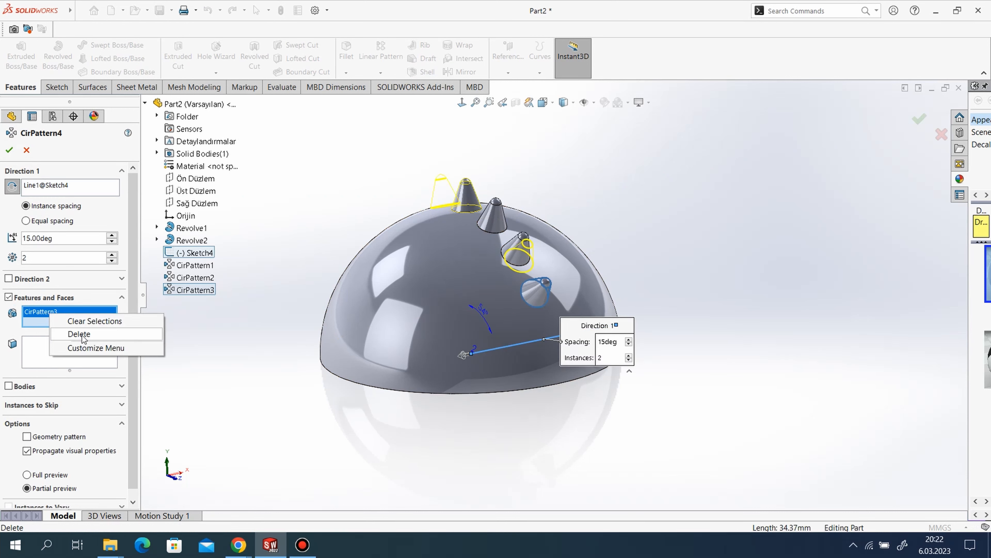
pyautogui.click(74, 322)
pyautogui.click(192, 240)
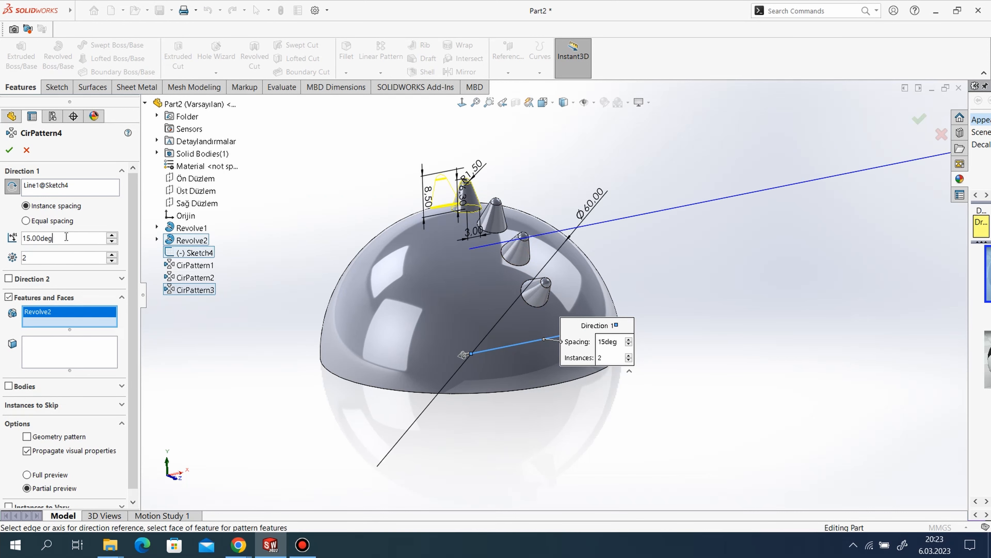
# Step: Set the fourth pattern's spacing to 72°, reverse its direction, and create the pattern
pyautogui.write('72')
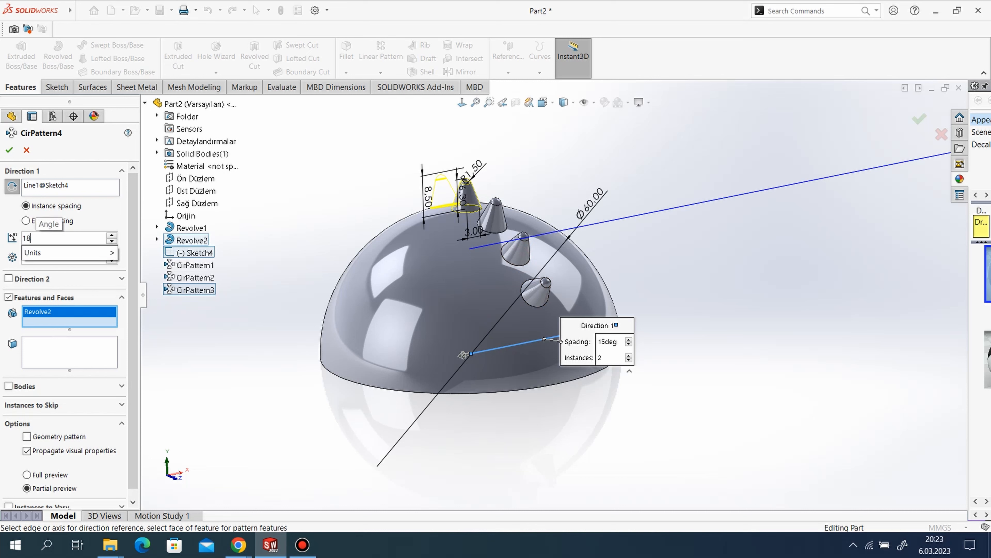
pyautogui.press('Return')
pyautogui.click(11, 186)
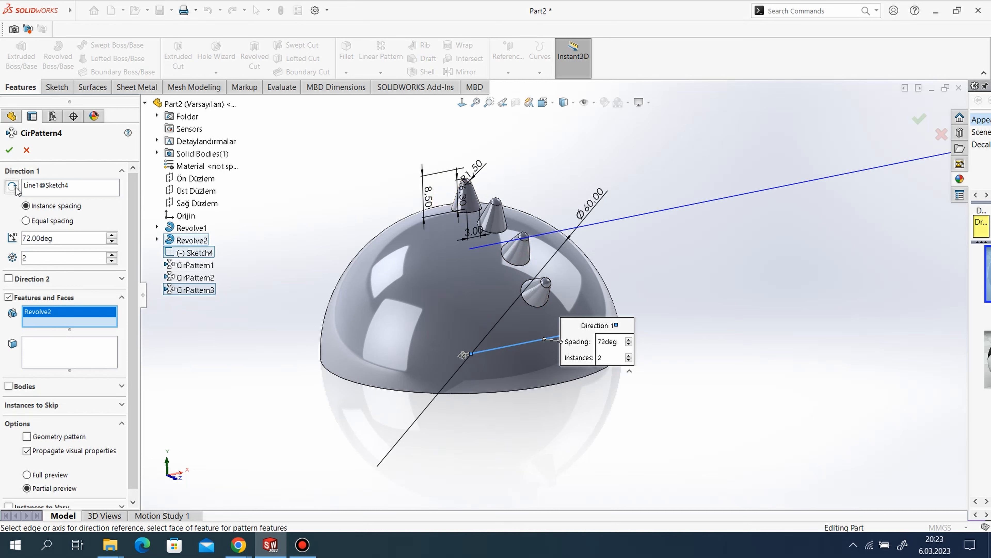
pyautogui.click(9, 149)
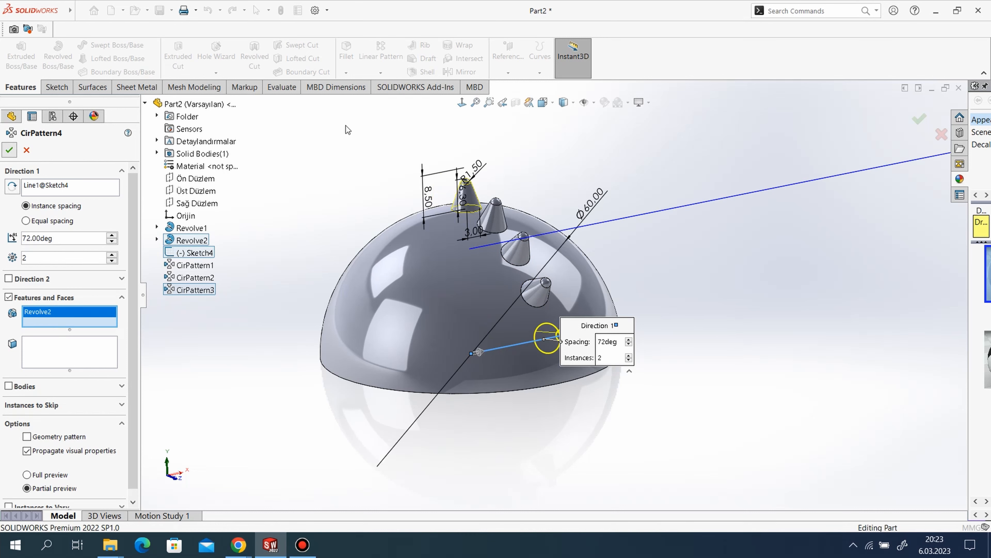
# Step: Set up a fifth circular pattern around the Sketch4 line with 2 instances at 90° spacing and its direction reversed
pyautogui.click(381, 73)
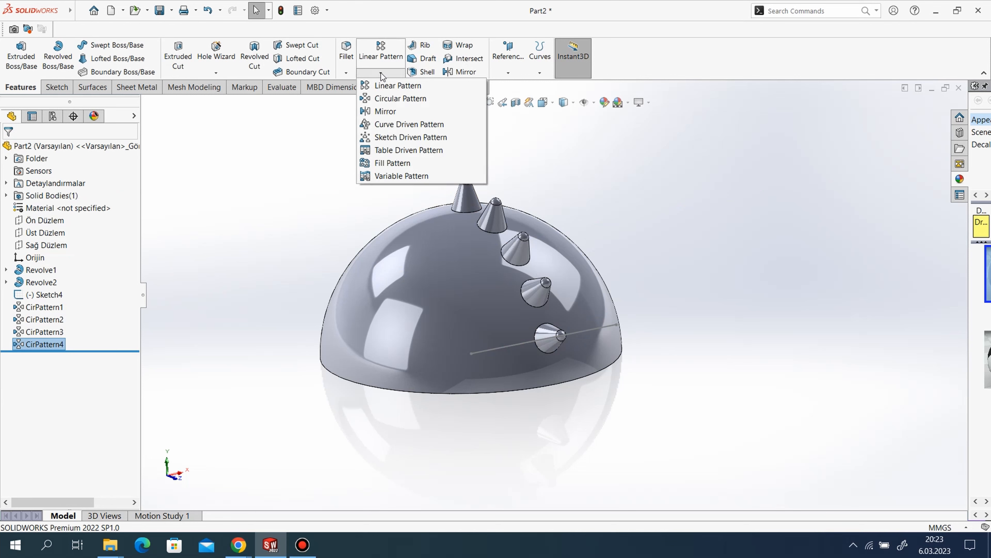
pyautogui.click(392, 98)
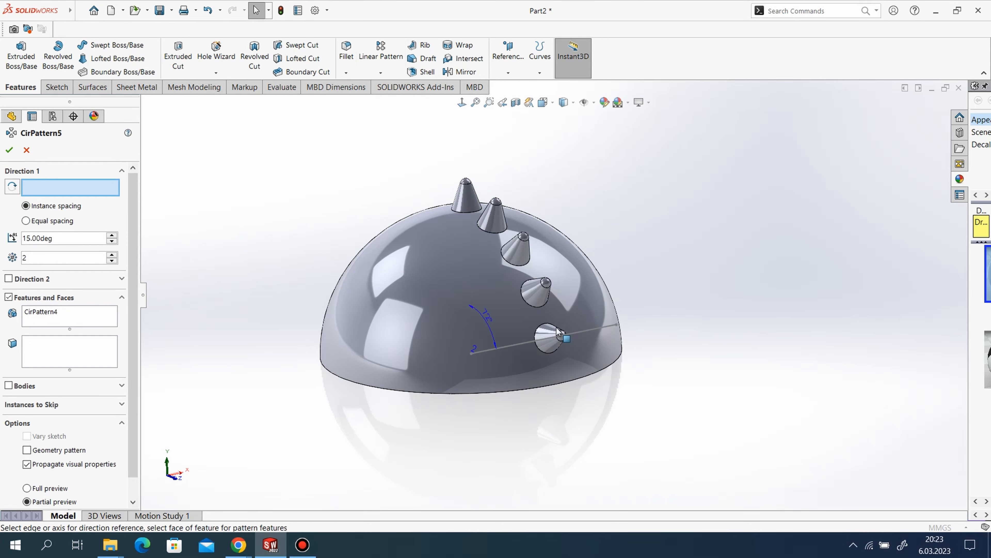
pyautogui.click(586, 331)
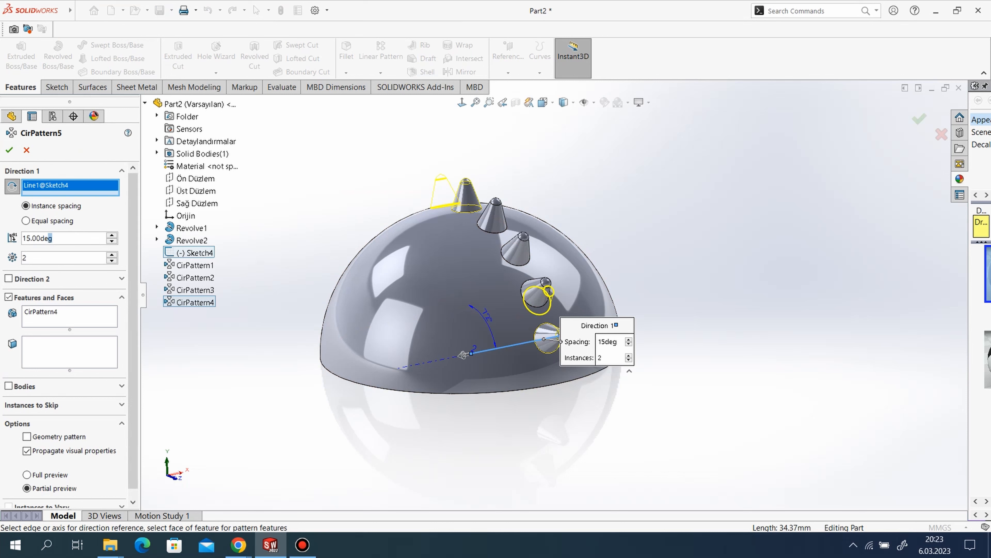
pyautogui.write('90')
pyautogui.press('Return')
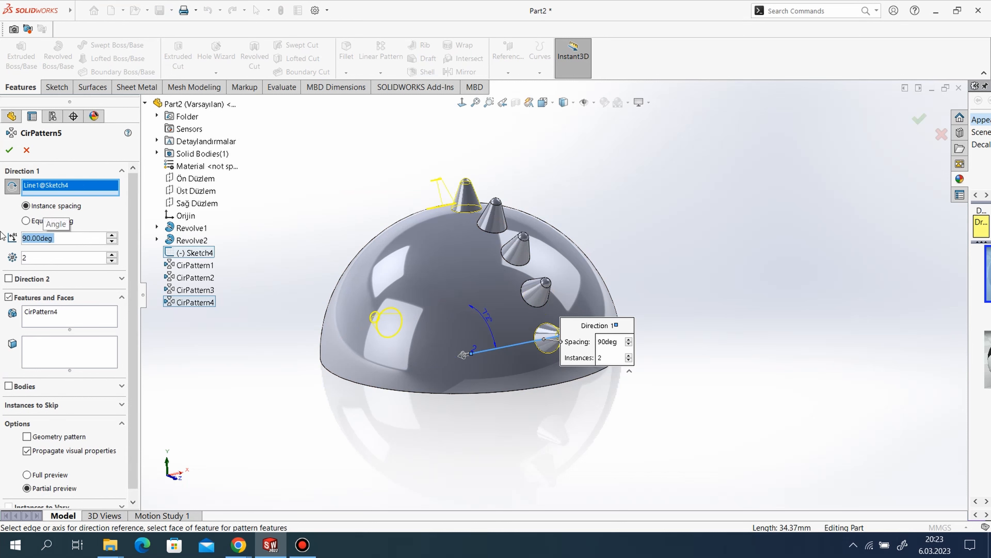
pyautogui.click(12, 185)
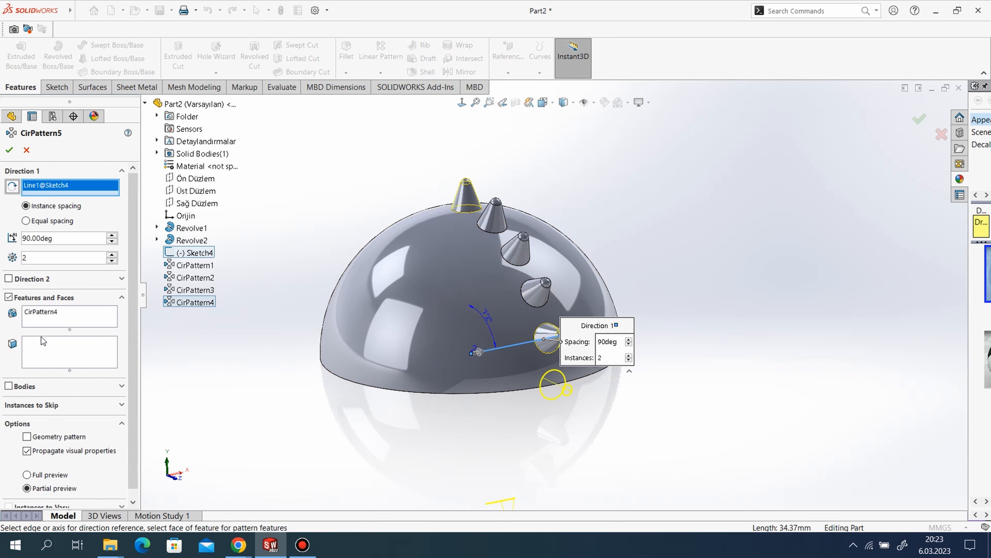
# Step: Replace the fifth pattern's feature with the spike (Revolve2) and create the pattern
pyautogui.rightClick(53, 320)
pyautogui.click(80, 317)
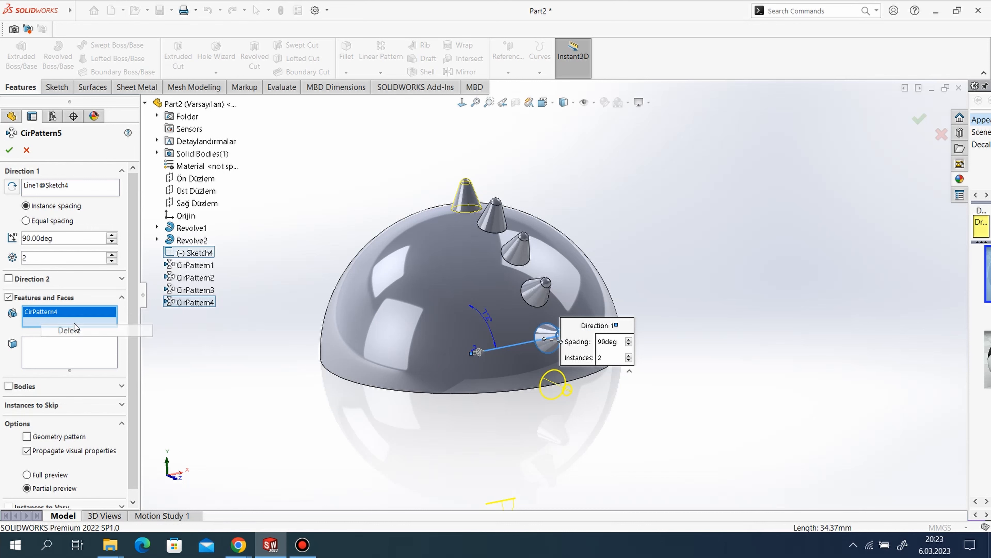
pyautogui.click(193, 243)
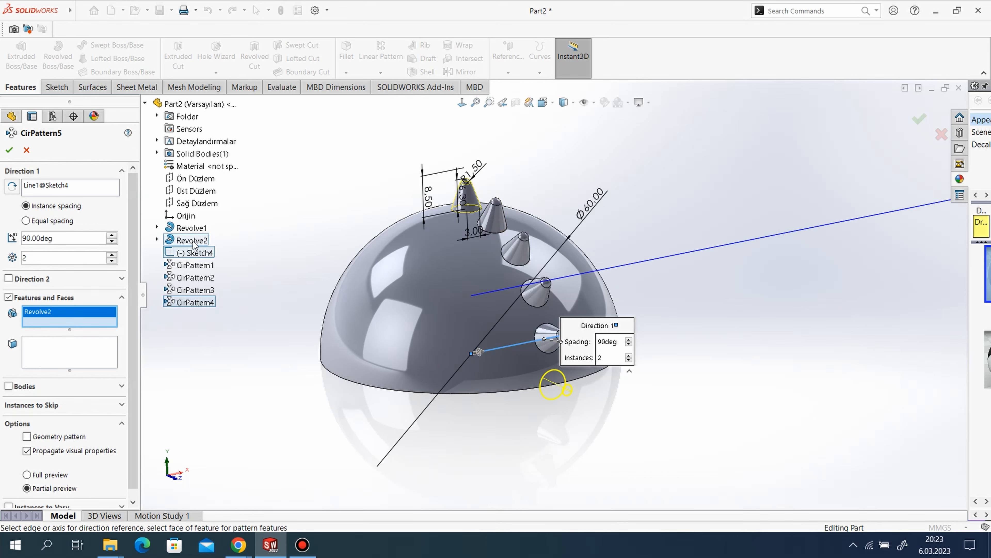
pyautogui.click(11, 151)
# Step: Hide the horizontal axis line sketch (Sketch4) in the model
pyautogui.moveTo(627, 361)
pyautogui.mouseDown(button='middle')
pyautogui.moveTo(543, 465)
pyautogui.moveTo(633, 408)
pyautogui.moveTo(700, 434)
pyautogui.moveTo(590, 394)
pyautogui.moveTo(634, 341)
pyautogui.mouseUp(button='middle')
pyautogui.click(635, 342)
pyautogui.rightClick(638, 342)
pyautogui.click(666, 328)
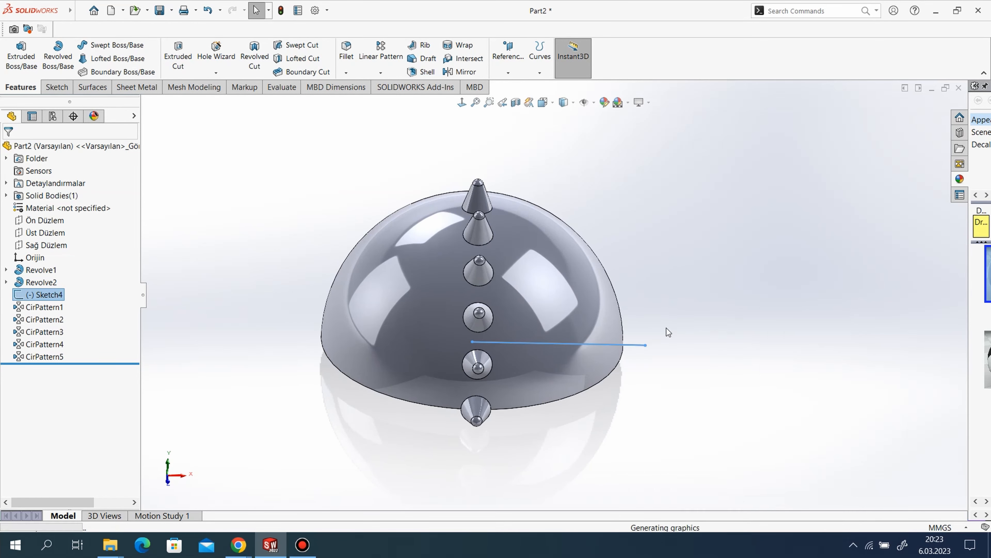
pyautogui.rightClick(39, 232)
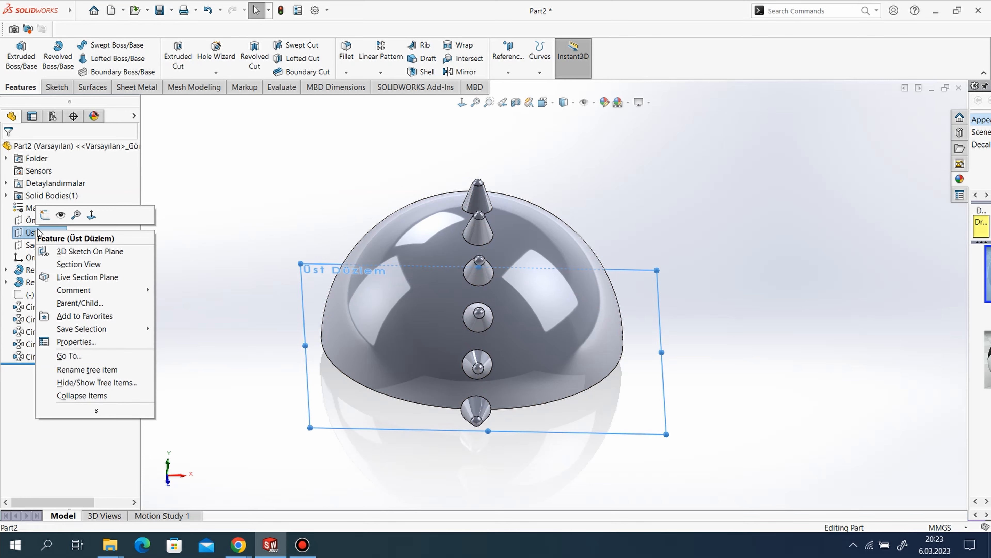
pyautogui.click(45, 215)
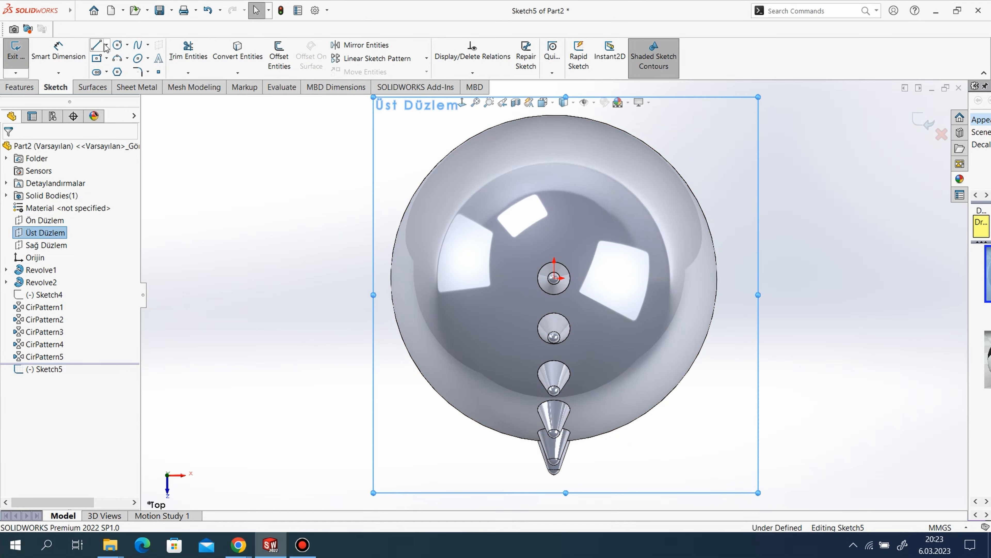
pyautogui.click(100, 45)
pyautogui.scroll(3, 556, 297)
pyautogui.scroll(-1, 664, 303)
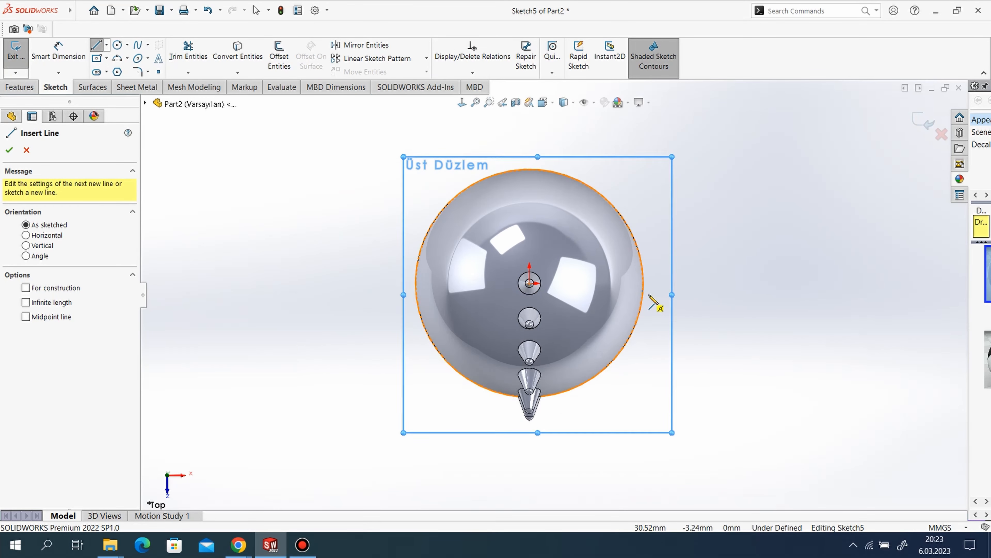
pyautogui.scroll(-1, 560, 303)
pyautogui.click(942, 134)
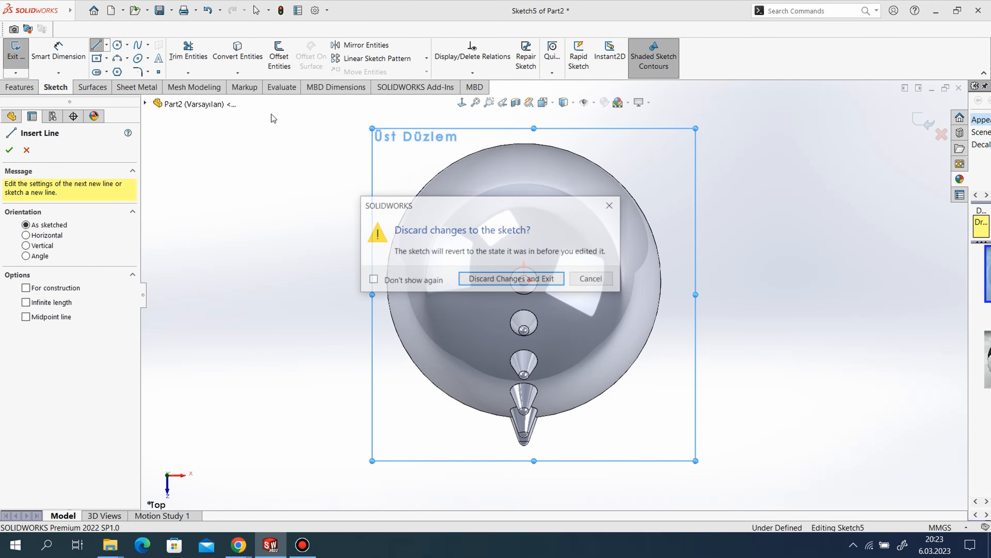
pyautogui.click(523, 278)
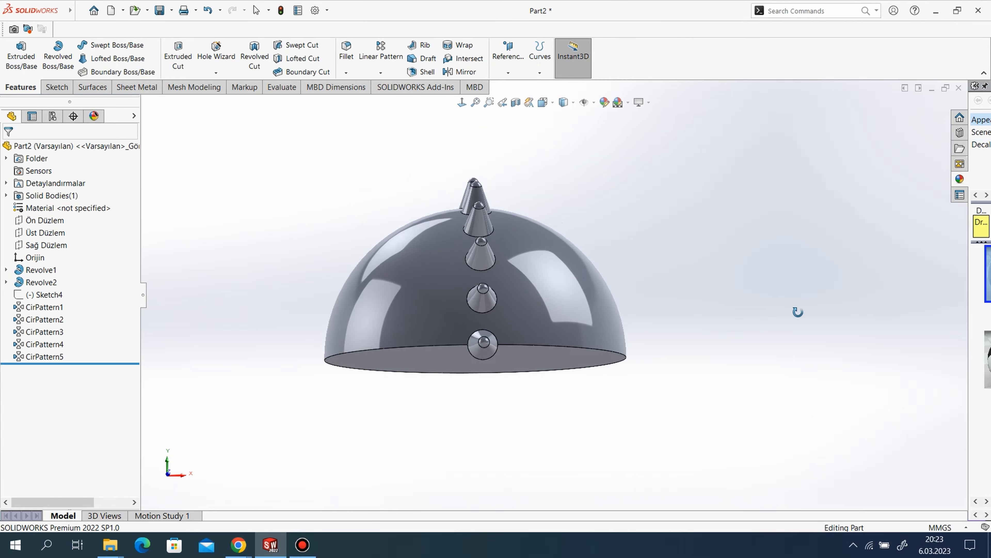
# Step: On the front plane (Ön Düzlem), sketch a vertical line about 39 mm long upward from the origin and exit the sketch
pyautogui.moveTo(778, 303); pyautogui.dragTo(845, 339, button='middle')
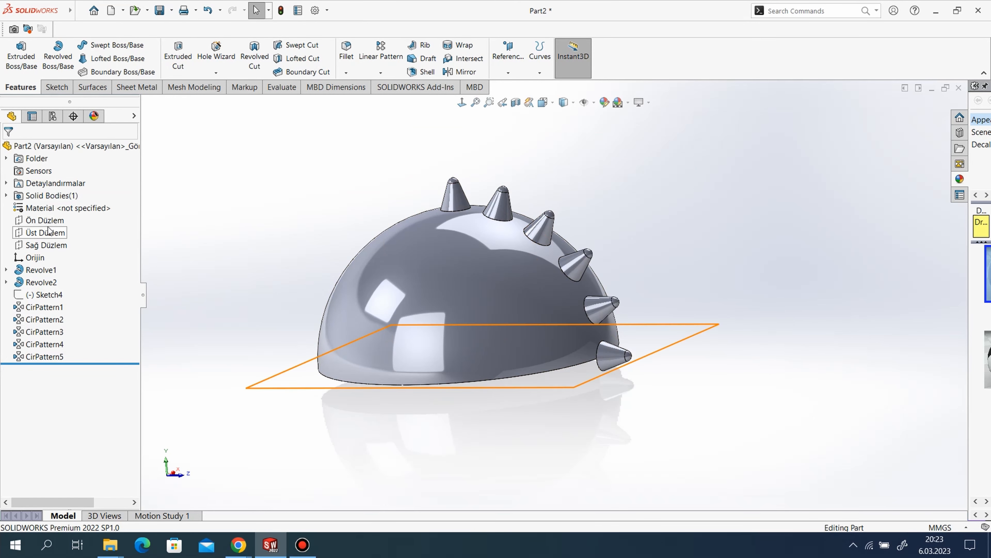
pyautogui.rightClick(34, 220)
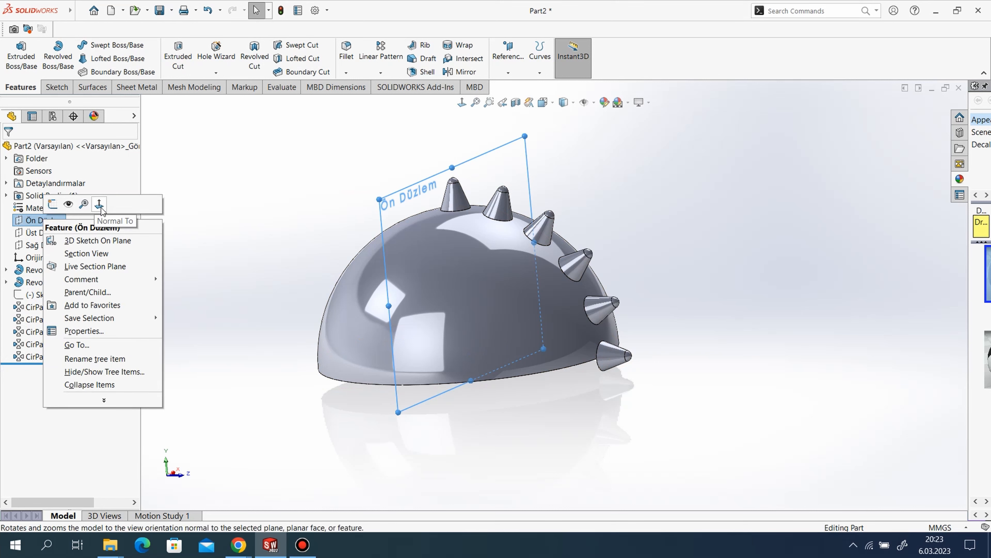
pyautogui.click(99, 203)
pyautogui.rightClick(43, 221)
pyautogui.click(64, 204)
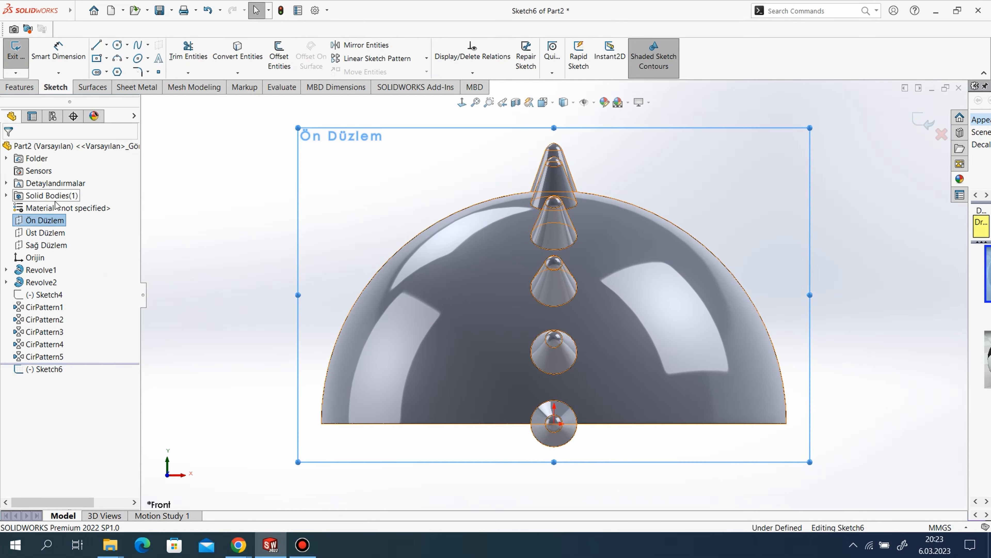
pyautogui.click(96, 45)
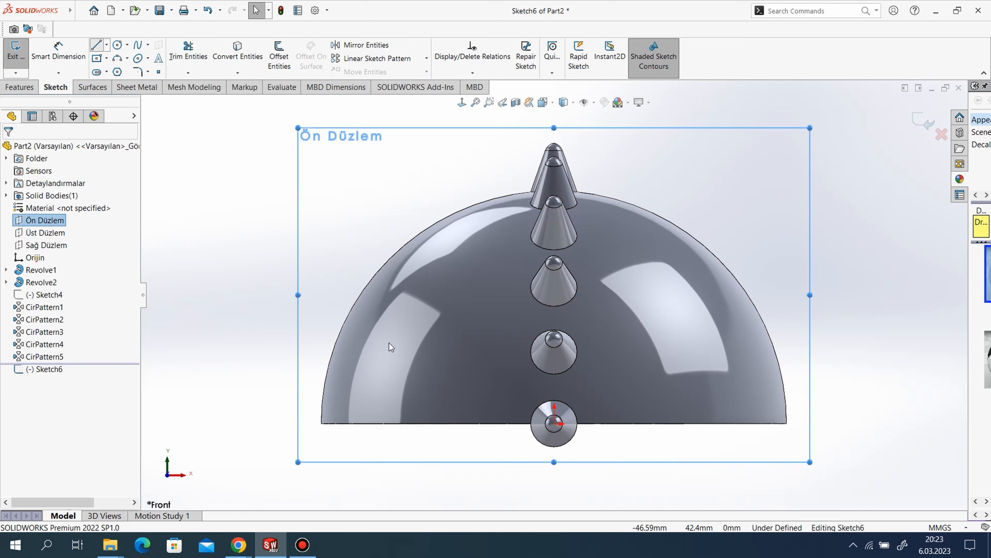
pyautogui.click(553, 423)
pyautogui.click(553, 122)
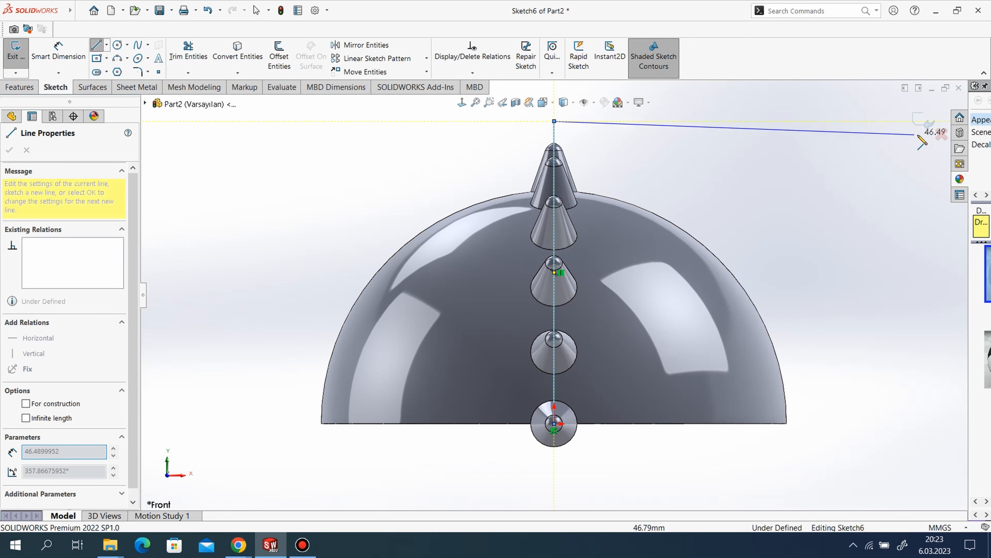
pyautogui.rightClick(912, 129)
pyautogui.click(921, 132)
pyautogui.click(923, 120)
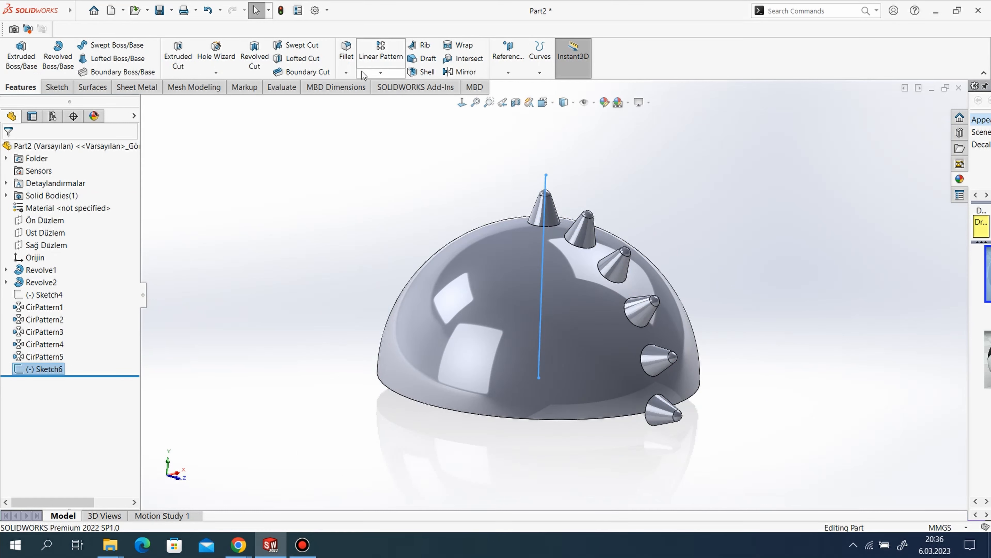
# Step: Create a circular pattern of CirPattern1 around the vertical Sketch6 line with 6 equally spaced instances over 360°
pyautogui.click(363, 74)
pyautogui.click(389, 99)
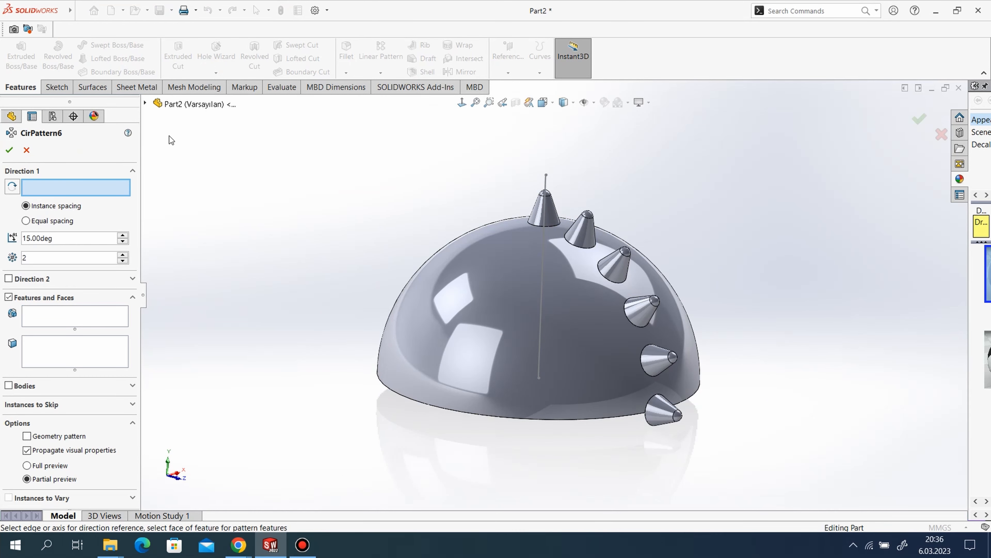
pyautogui.click(545, 182)
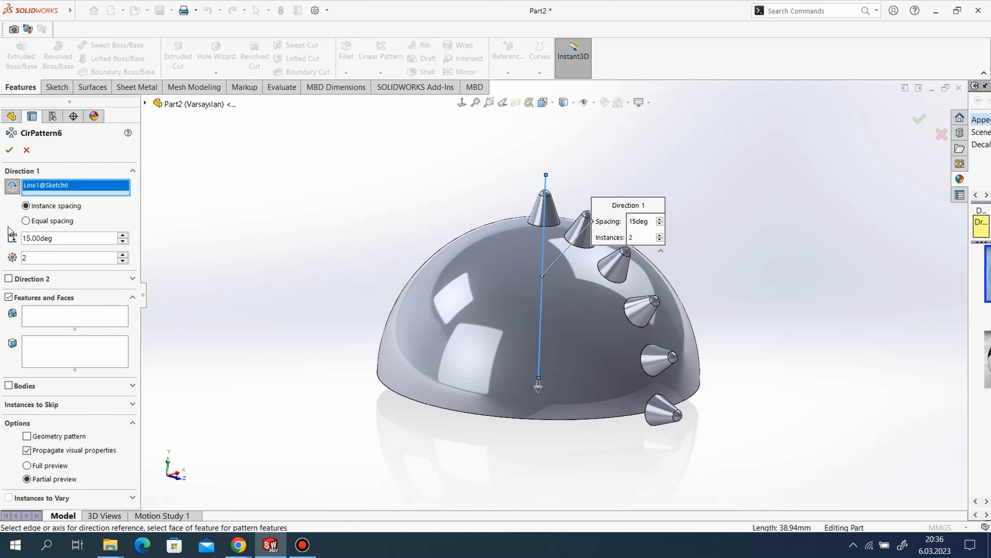
pyautogui.click(26, 221)
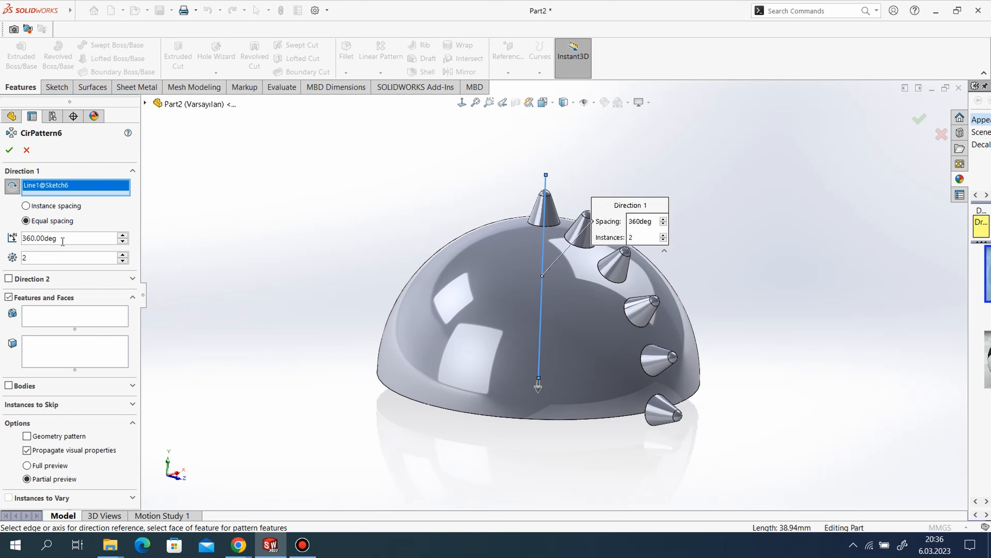
pyautogui.write('6')
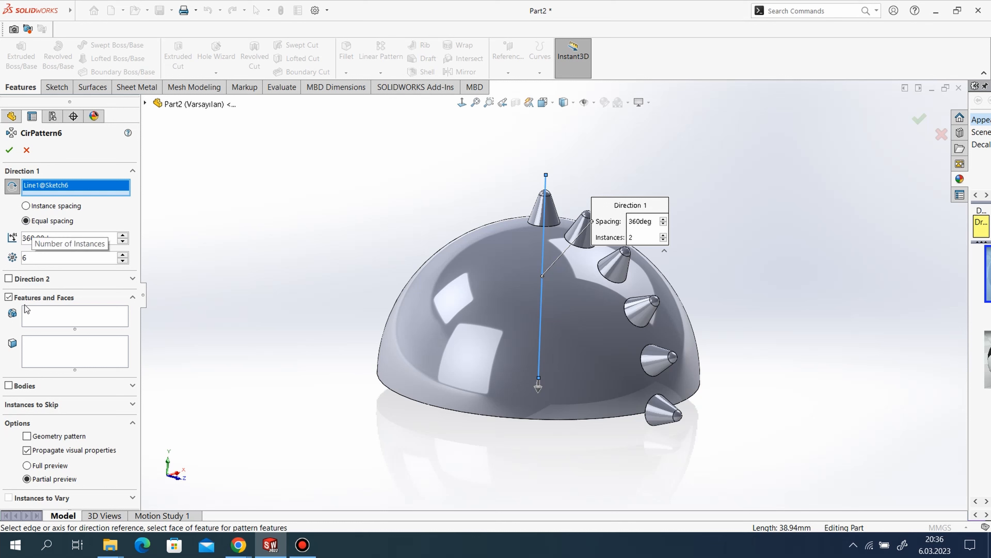
pyautogui.click(48, 326)
pyautogui.click(145, 104)
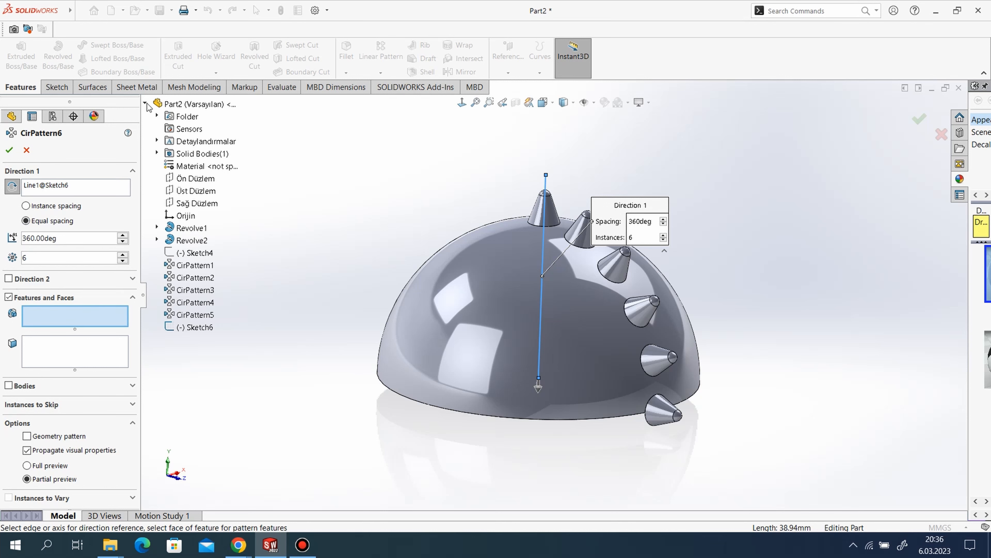
pyautogui.click(195, 266)
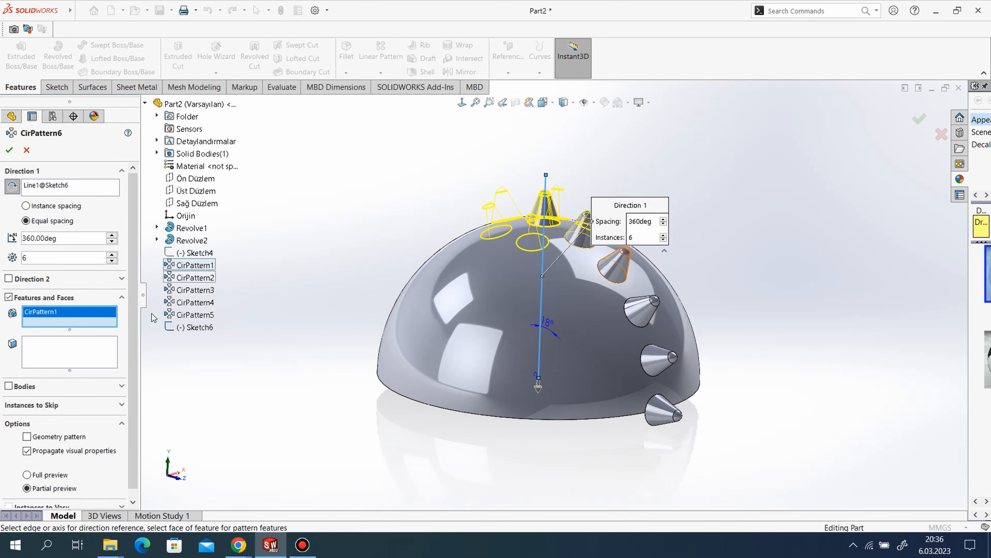
pyautogui.click(13, 150)
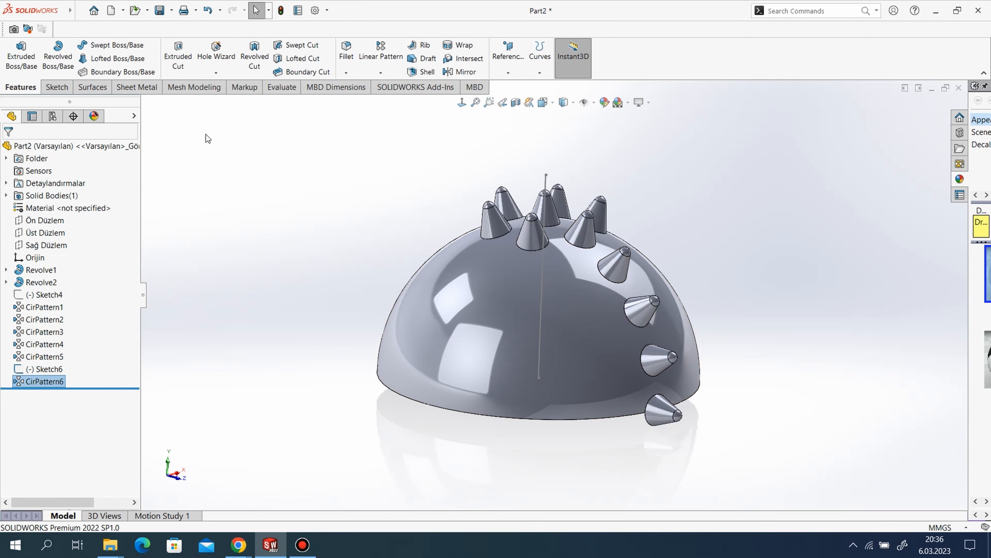
# Step: Create a circular pattern of CirPattern2 around the vertical Sketch6 line with 12 equally spaced instances over 360°
pyautogui.click(380, 73)
pyautogui.click(390, 99)
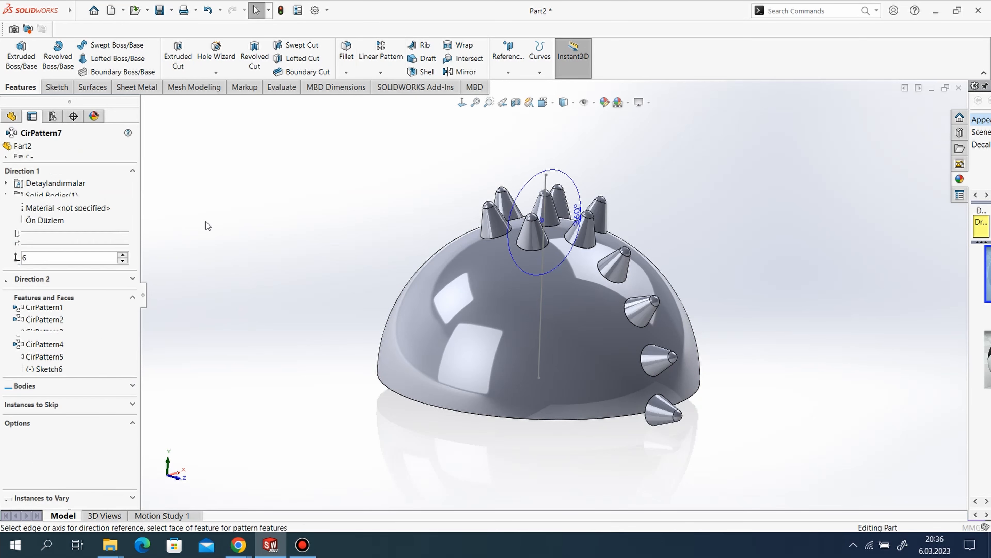
pyautogui.click(544, 195)
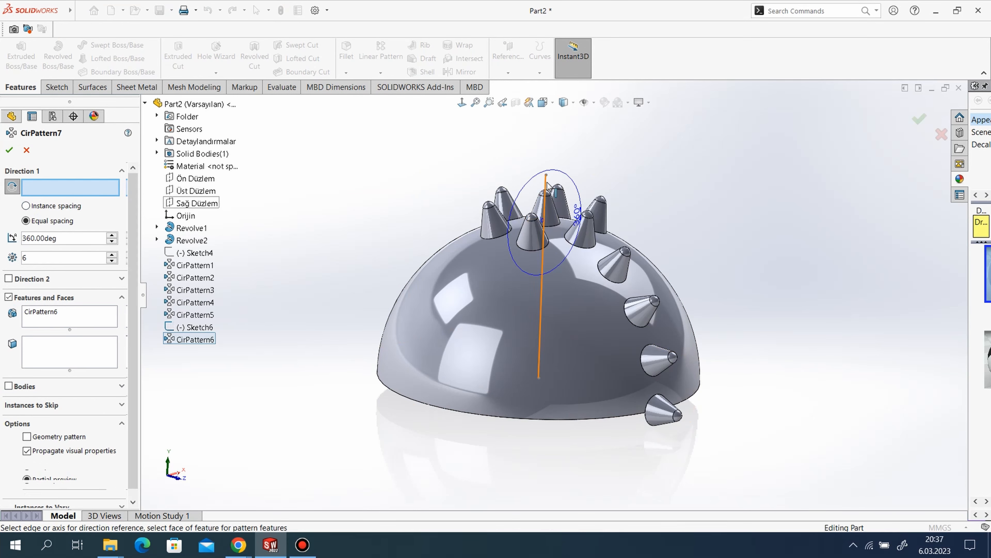
pyautogui.click(54, 309)
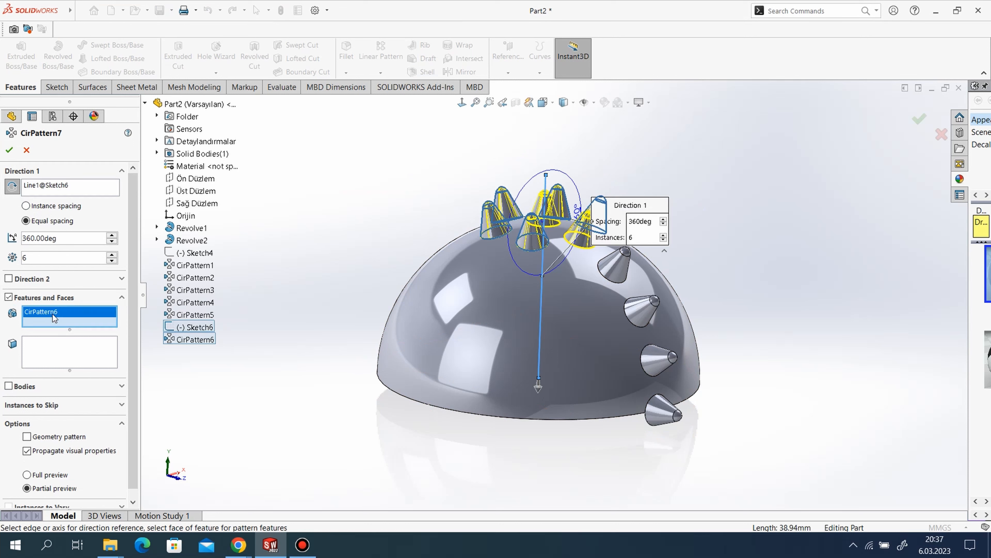
pyautogui.rightClick(52, 315)
pyautogui.click(122, 333)
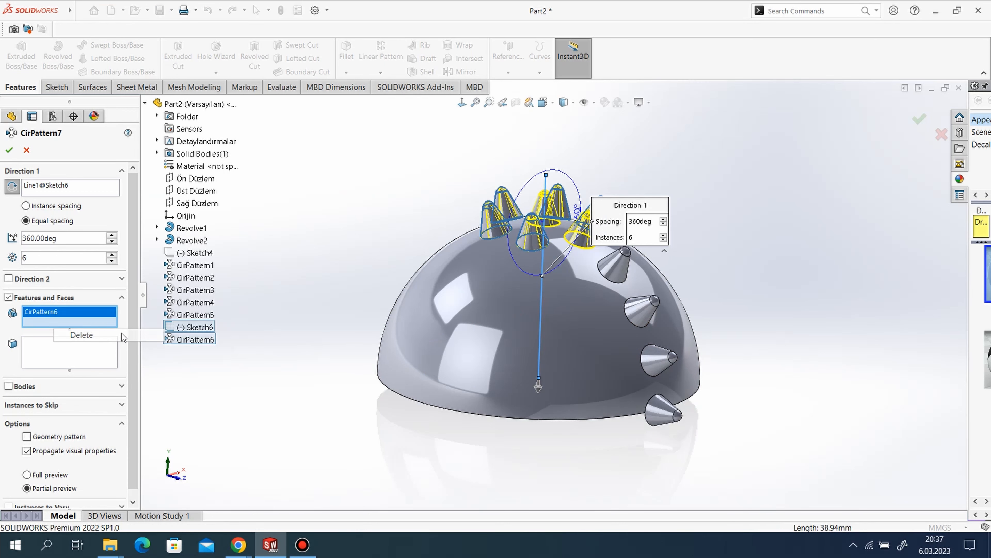
pyautogui.click(187, 277)
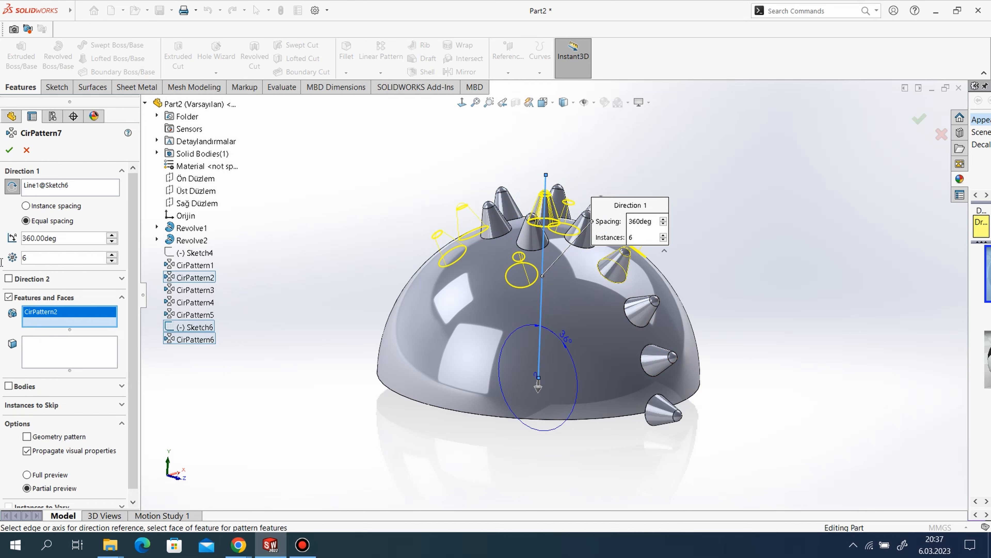
pyautogui.write('12')
pyautogui.press('Return')
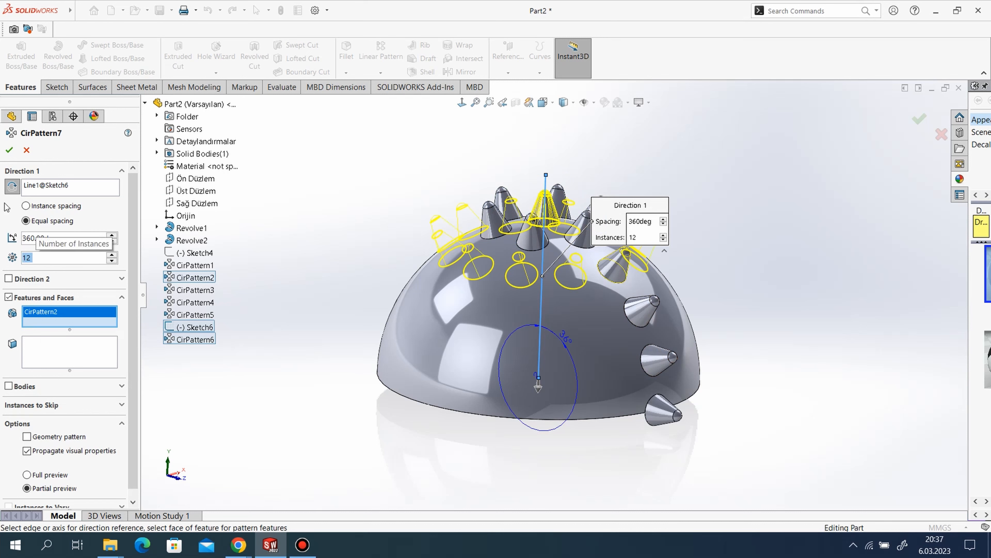
pyautogui.click(9, 149)
# Step: Create a circular pattern of CirPattern3 around the vertical Sketch6 line with 18 equally spaced instances over 360°
pyautogui.click(380, 73)
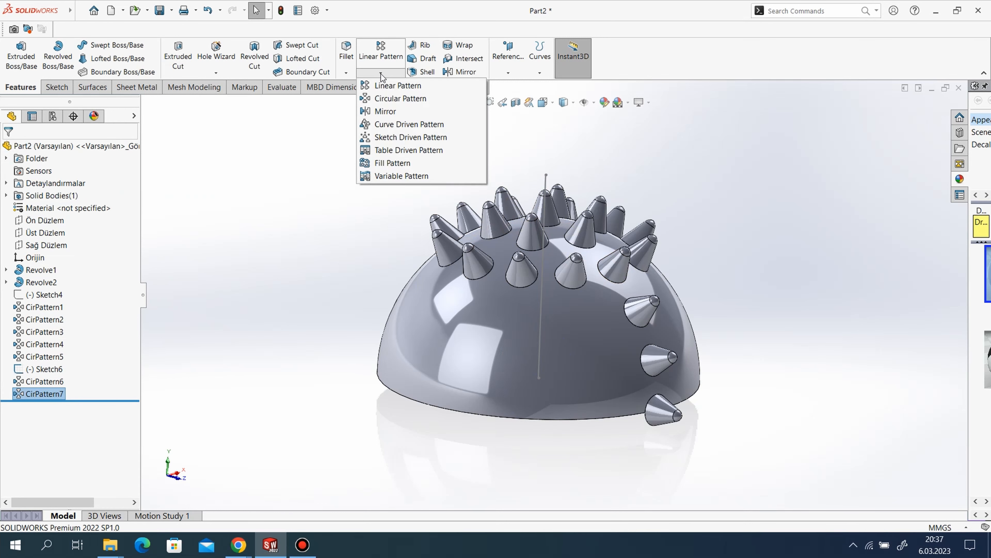
pyautogui.click(394, 98)
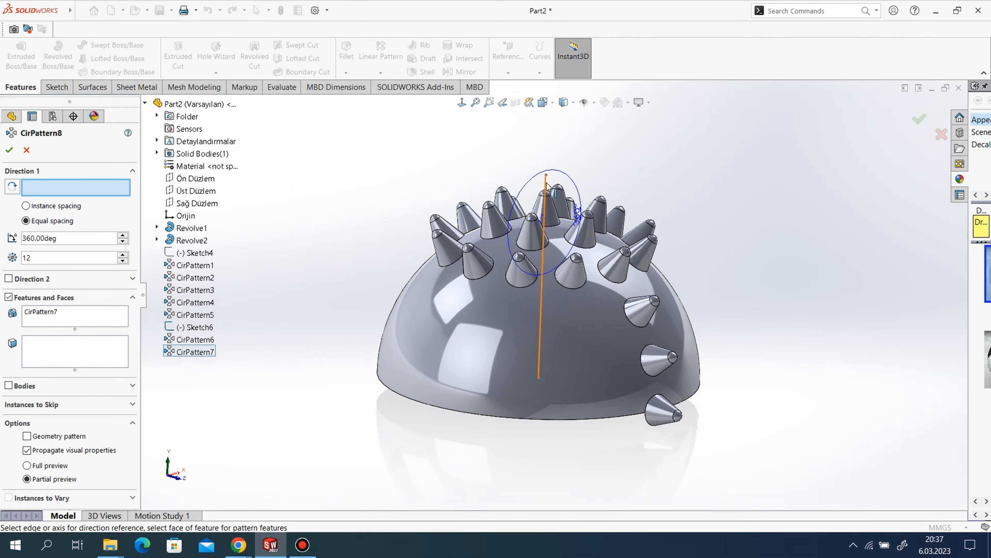
pyautogui.click(542, 297)
pyautogui.click(41, 316)
pyautogui.rightClick(42, 316)
pyautogui.click(88, 322)
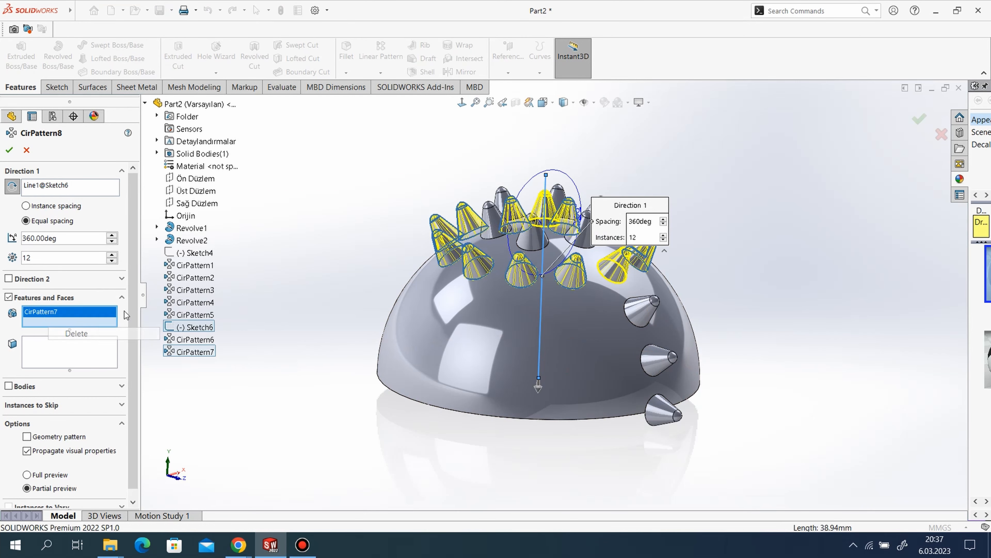
pyautogui.click(190, 293)
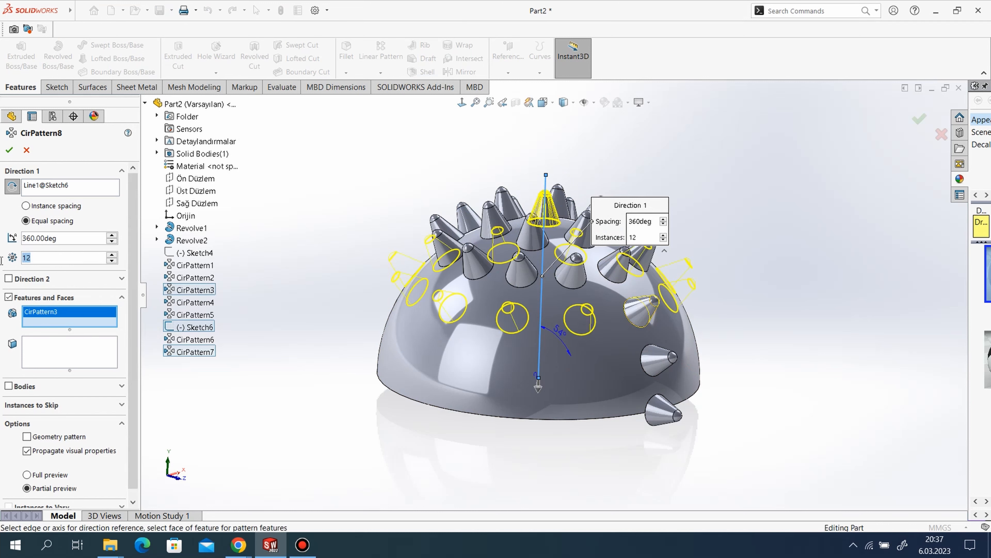
pyautogui.write('18')
pyautogui.press('Return')
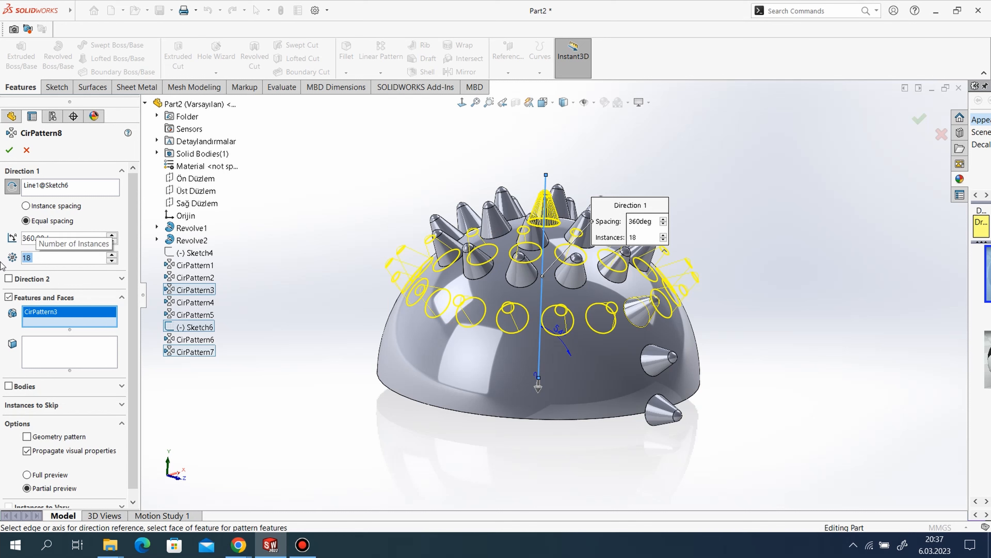
pyautogui.click(10, 149)
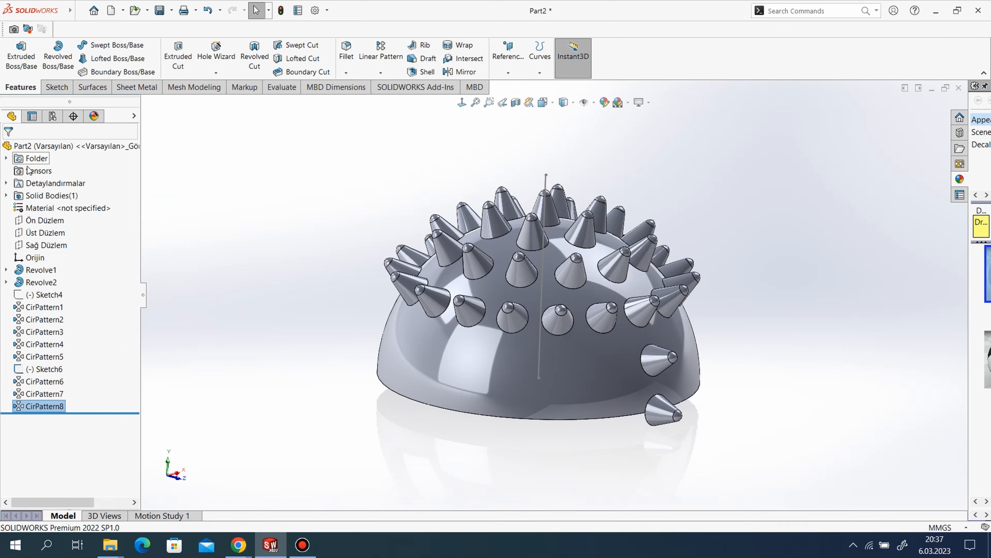
# Step: Create a circular pattern of CirPattern4 around the vertical Sketch6 line with 18 equally spaced instances over 360°
pyautogui.click(390, 75)
pyautogui.click(386, 104)
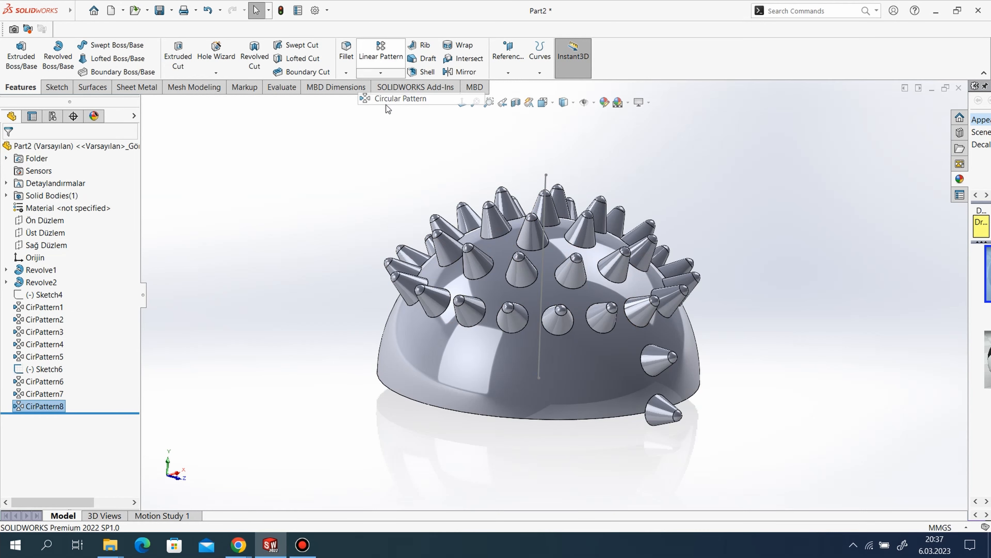
pyautogui.rightClick(67, 317)
pyautogui.click(89, 321)
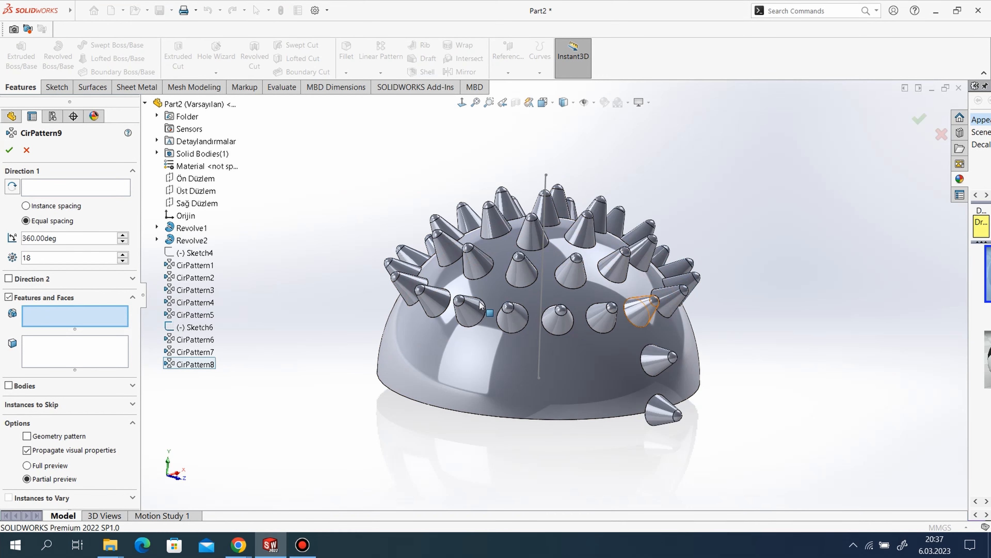
pyautogui.click(174, 302)
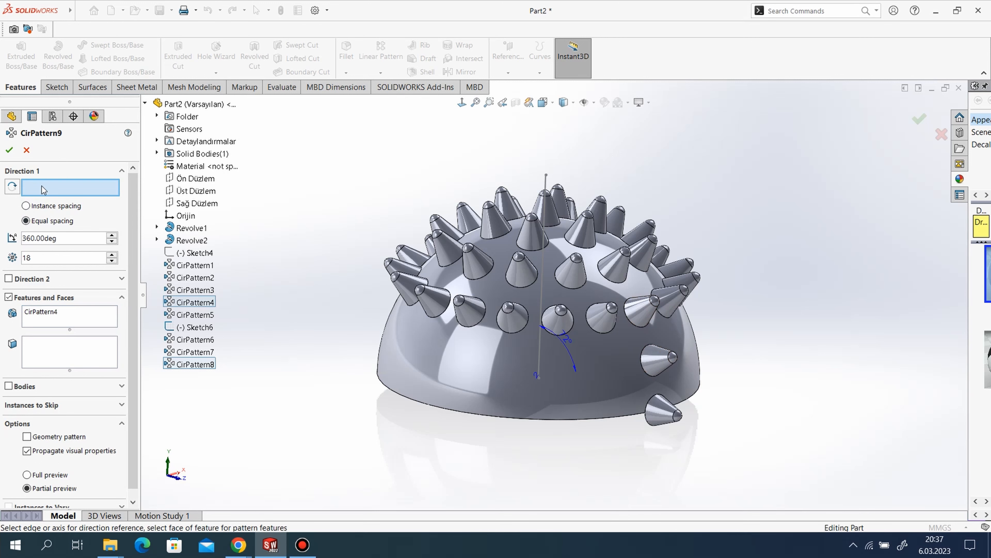
pyautogui.click(547, 183)
pyautogui.click(9, 150)
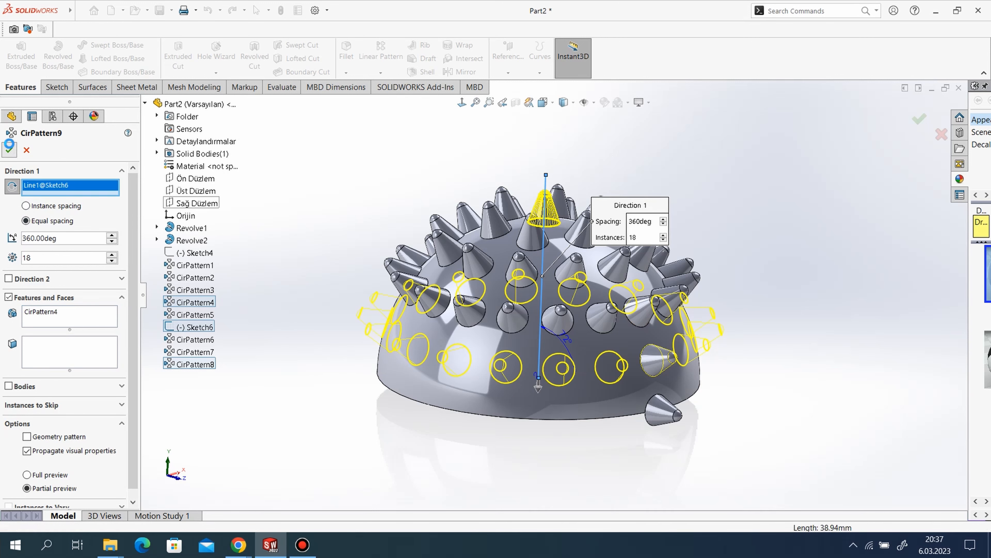
# Step: Create a circular pattern of CirPattern5 around the vertical Sketch6 line with 24 equally spaced instances over 360°
pyautogui.click(381, 74)
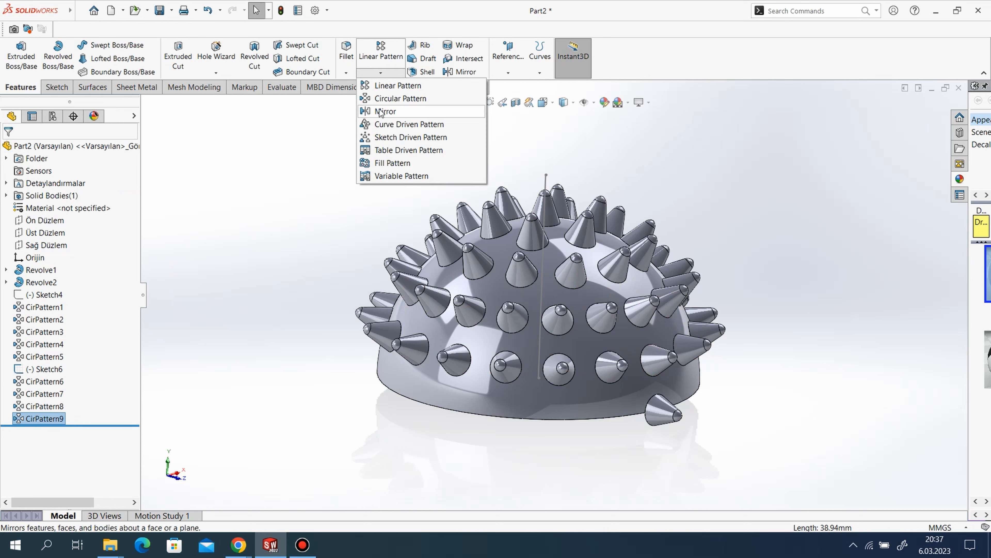
pyautogui.click(303, 195)
pyautogui.click(381, 73)
pyautogui.click(390, 99)
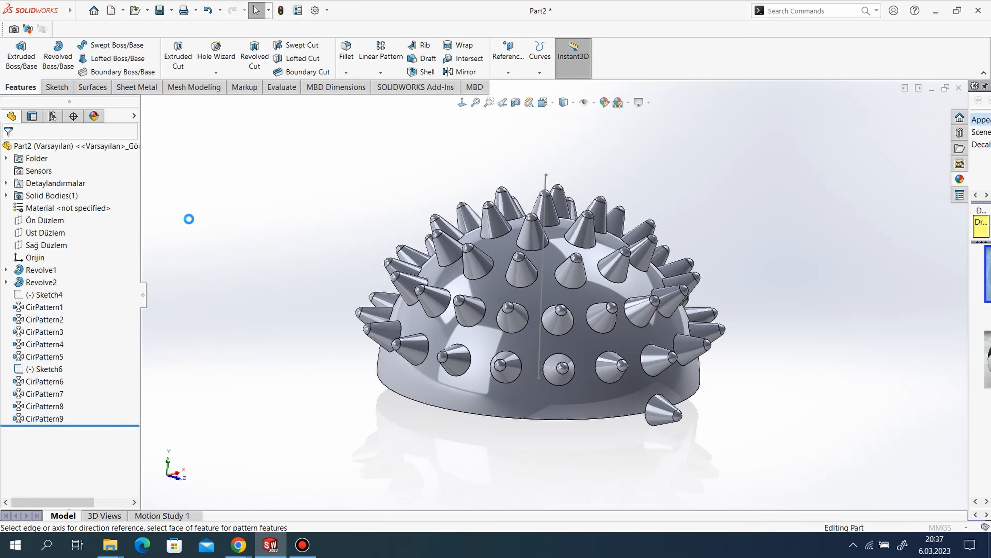
pyautogui.click(545, 188)
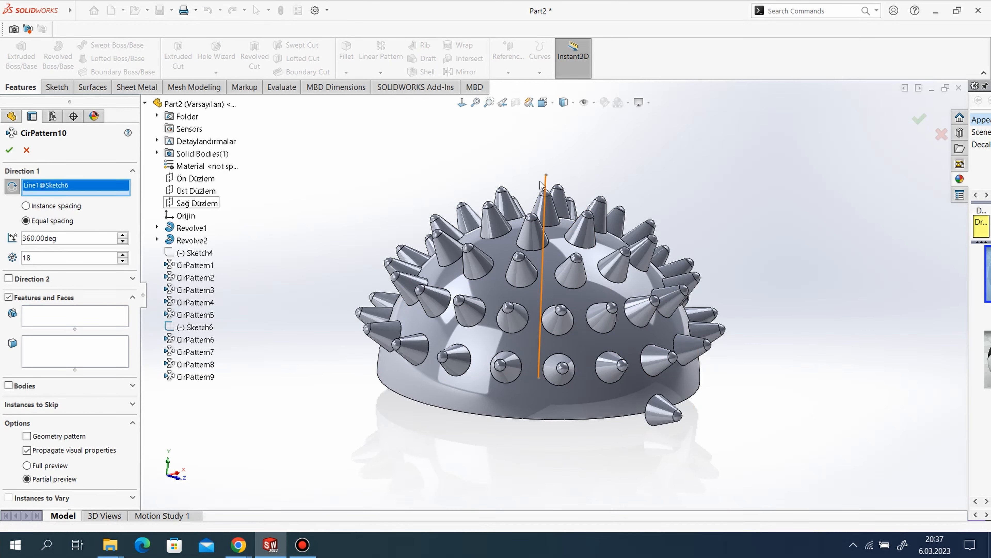
pyautogui.click(90, 321)
pyautogui.click(194, 314)
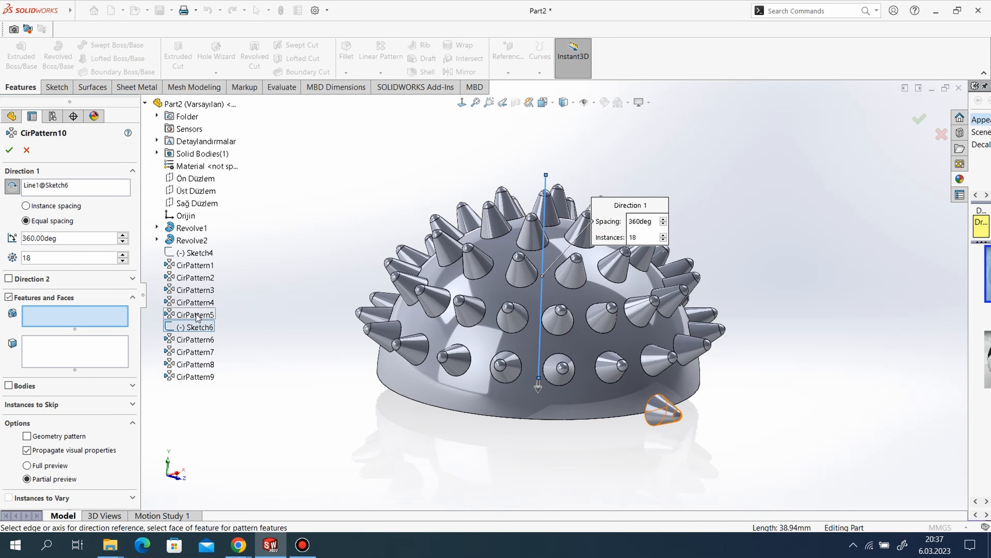
pyautogui.write('24')
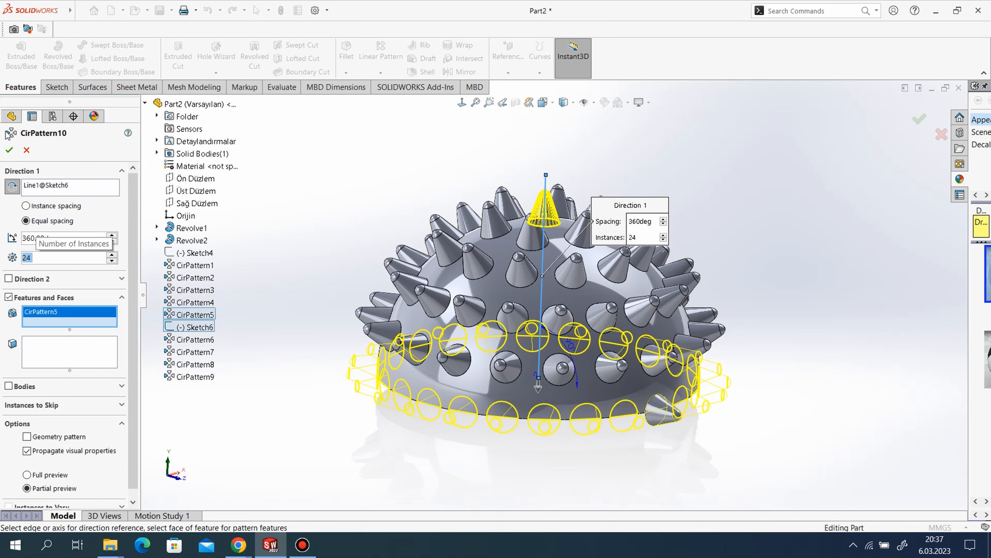
pyautogui.click(9, 150)
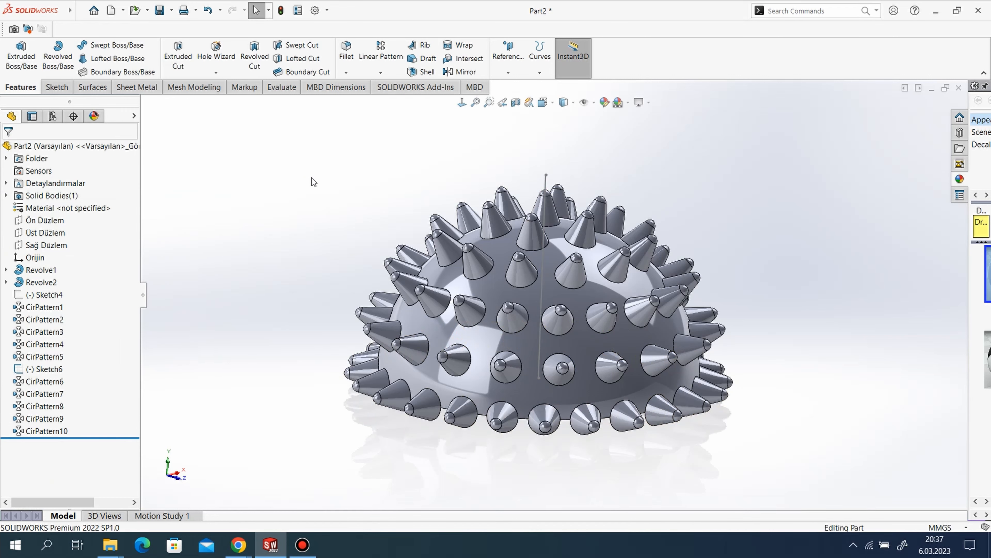
# Step: Hide the vertical axis line sketch (Sketch6) in the model
pyautogui.scroll(-2, 703, 328)
pyautogui.scroll(3, 705, 352)
pyautogui.rightClick(500, 190)
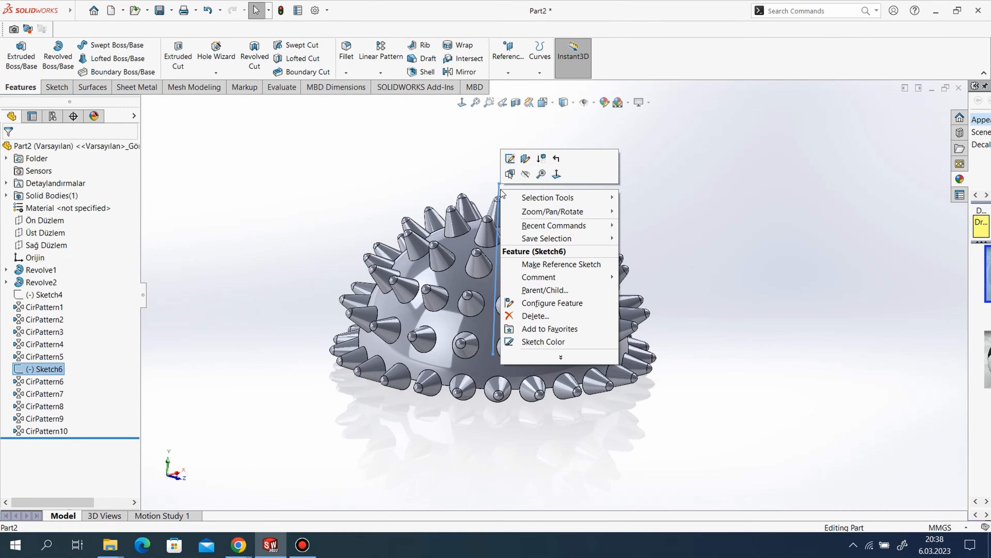
pyautogui.click(773, 379)
# Step: Mirror the whole spiked dome body about its flat base face with solids merged to form a full ball
pyautogui.moveTo(773, 380)
pyautogui.mouseDown(button='middle')
pyautogui.moveTo(787, 206)
pyautogui.moveTo(792, 401)
pyautogui.moveTo(772, 315)
pyautogui.mouseUp(button='middle')
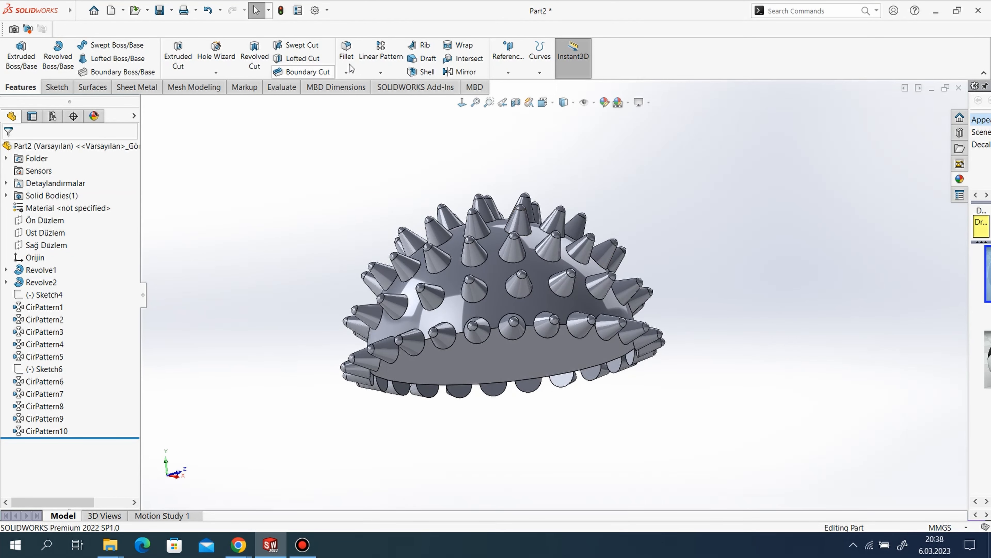
pyautogui.click(460, 71)
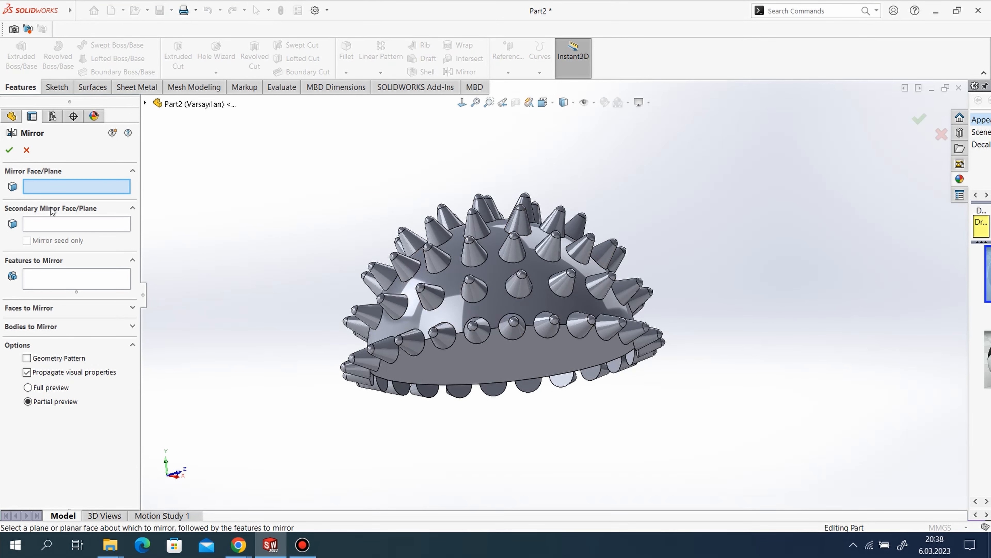
pyautogui.click(462, 361)
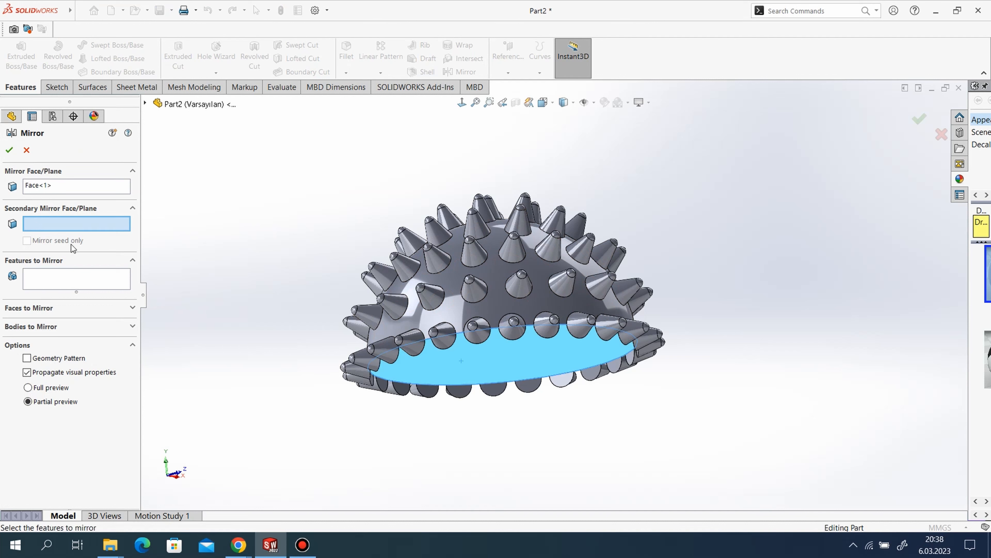
pyautogui.click(40, 327)
pyautogui.click(495, 321)
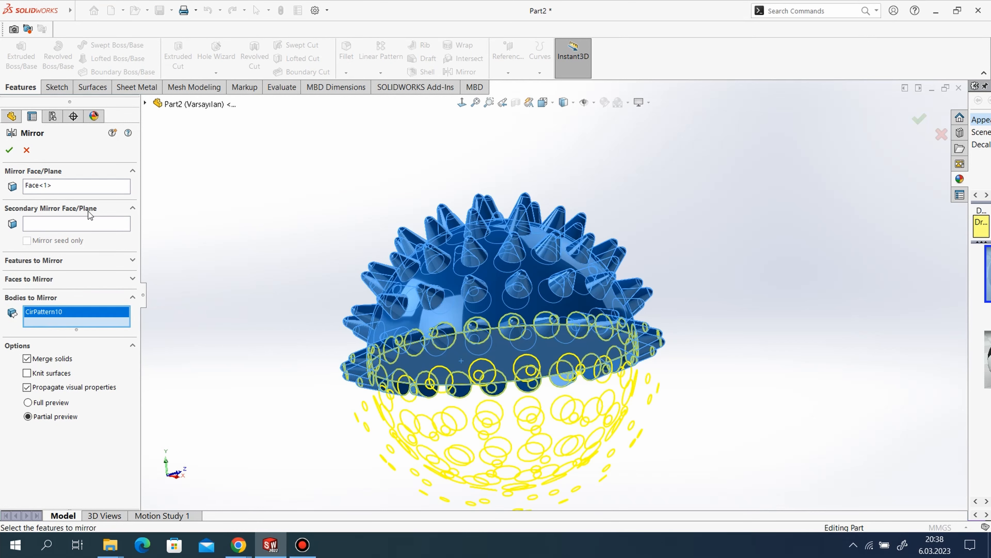
pyautogui.click(11, 155)
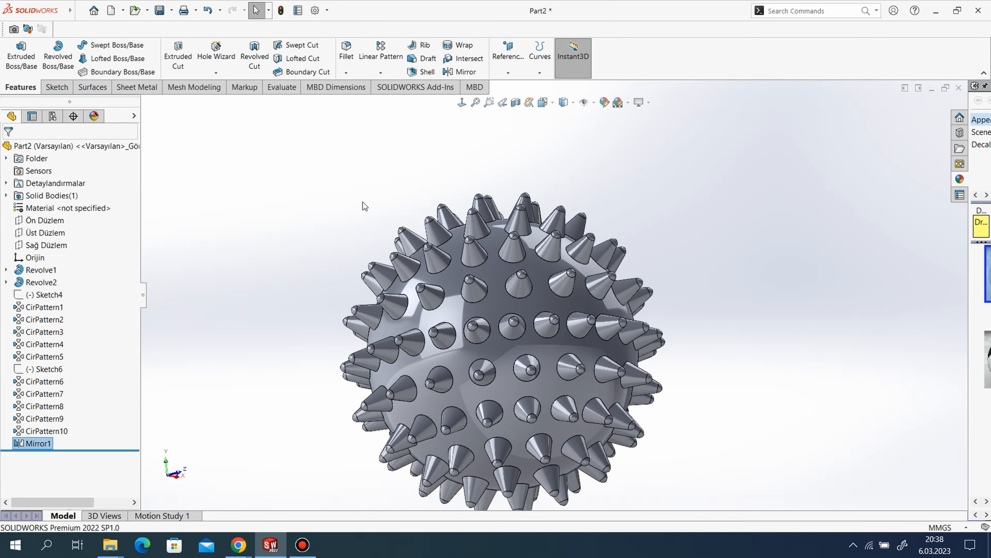
# Step: Fillet the ball's spherical face so the edges around the spike bases are rounded
pyautogui.moveTo(617, 280); pyautogui.dragTo(562, 312, button='middle')
pyautogui.click(345, 51)
pyautogui.click(566, 254)
pyautogui.click(9, 146)
# Step: Widen the appearance library and browse the Soft Touch plastics down to the red and blue ones
pyautogui.moveTo(566, 273); pyautogui.dragTo(468, 273, button='middle')
pyautogui.moveTo(968, 273); pyautogui.dragTo(762, 274)
pyautogui.click(832, 132)
pyautogui.scroll(-3, 933, 406)
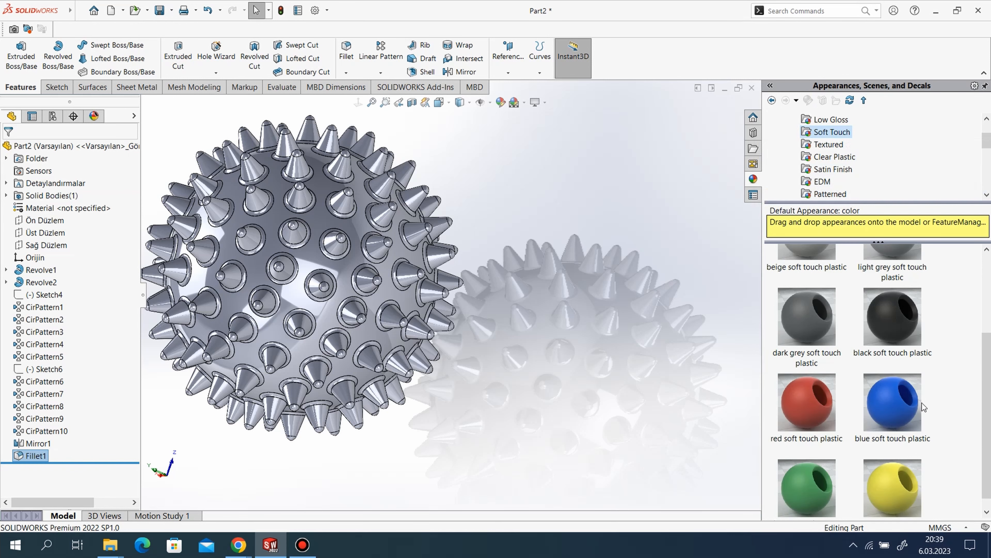
# Step: Try to apply a red and then a blue soft touch plastic appearance to the ball
pyautogui.moveTo(806, 405); pyautogui.dragTo(851, 432)
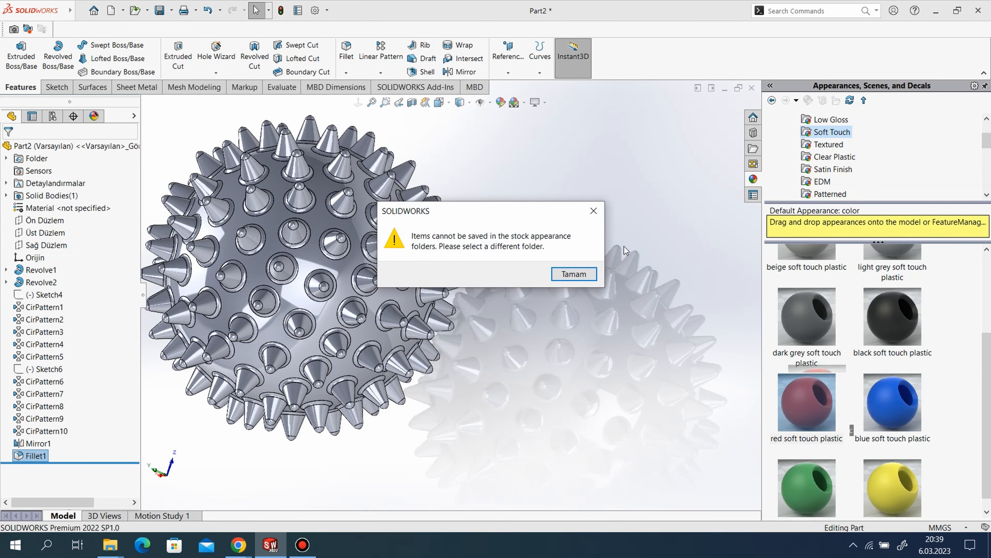
pyautogui.click(595, 207)
pyautogui.moveTo(892, 402); pyautogui.dragTo(569, 321)
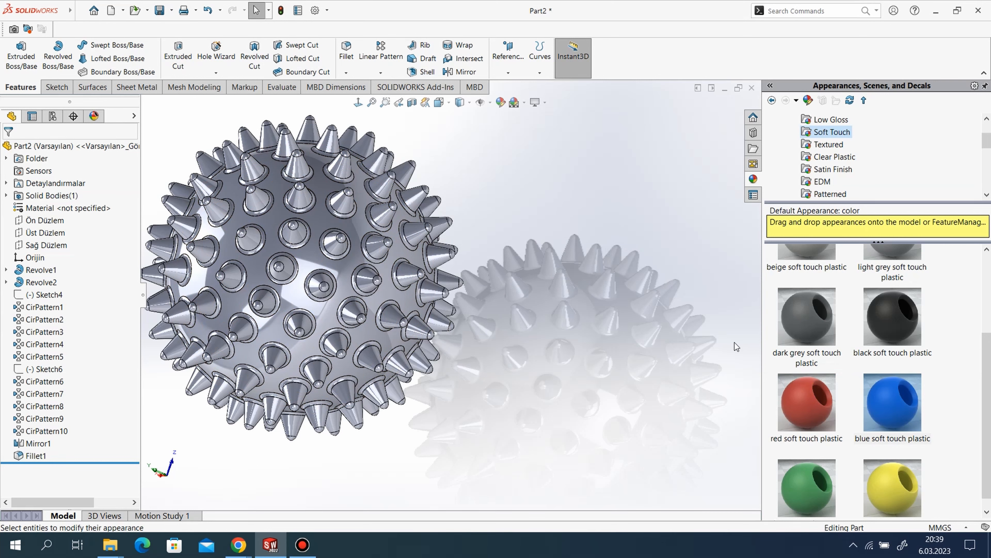
pyautogui.moveTo(880, 394); pyautogui.dragTo(309, 265)
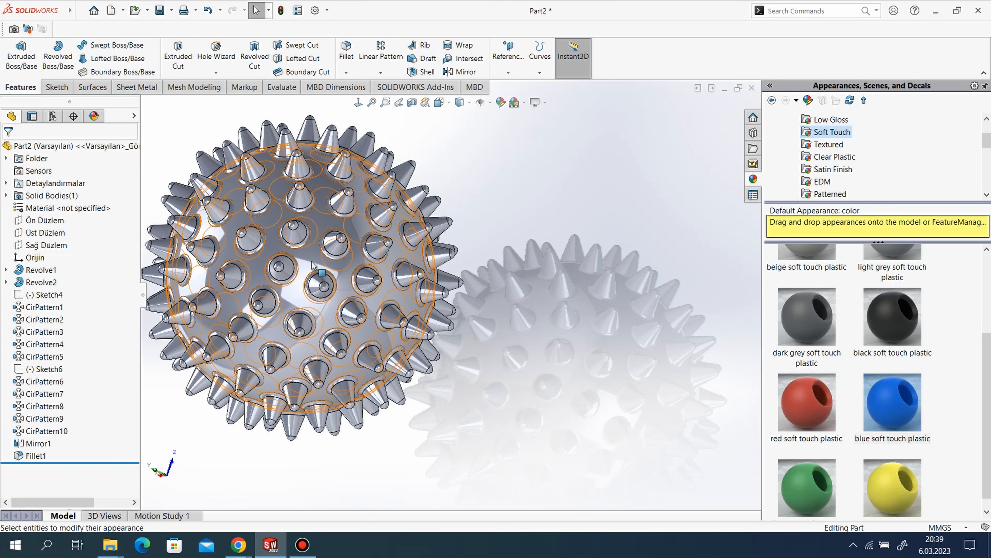
pyautogui.click(317, 269)
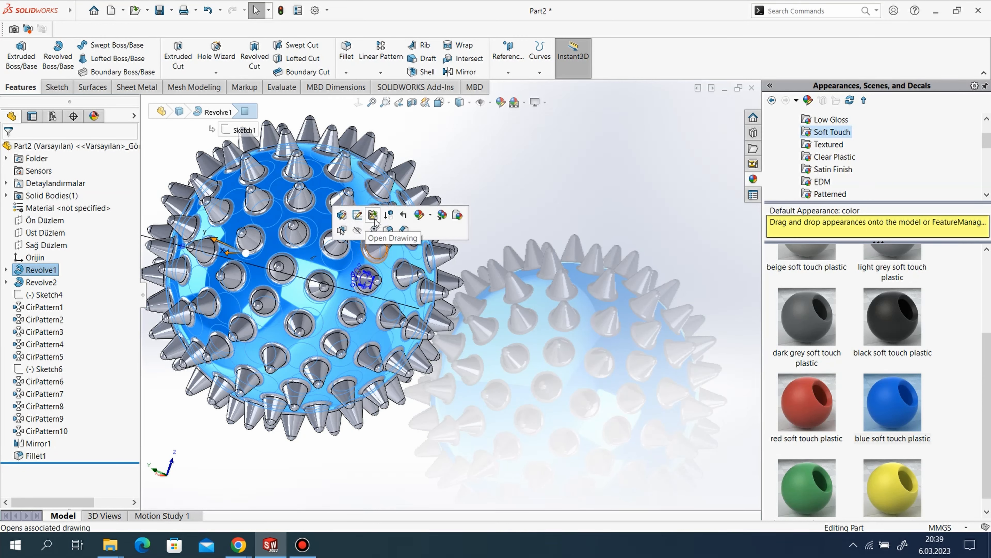
pyautogui.click(628, 267)
# Step: Apply the blue soft touch plastic appearance to the entire ball body and narrow the appearance library
pyautogui.moveTo(895, 399); pyautogui.dragTo(332, 235)
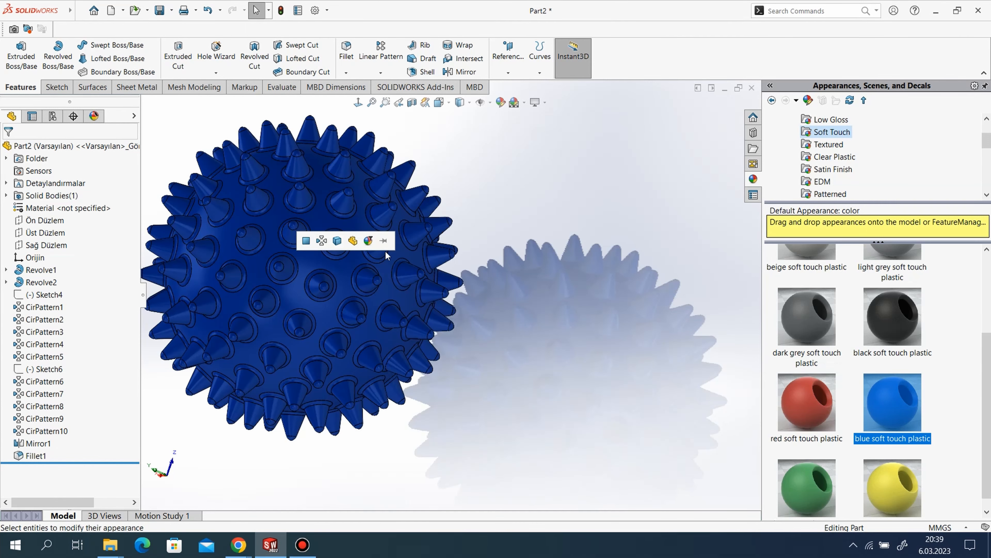
pyautogui.click(336, 241)
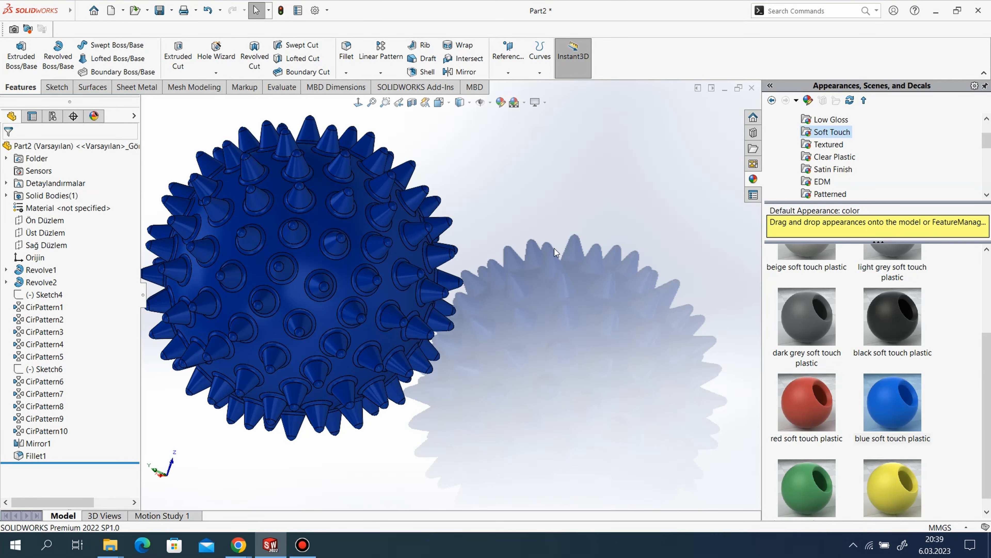
pyautogui.scroll(2, 634, 274)
pyautogui.scroll(-3, 191, 274)
pyautogui.scroll(1, 690, 251)
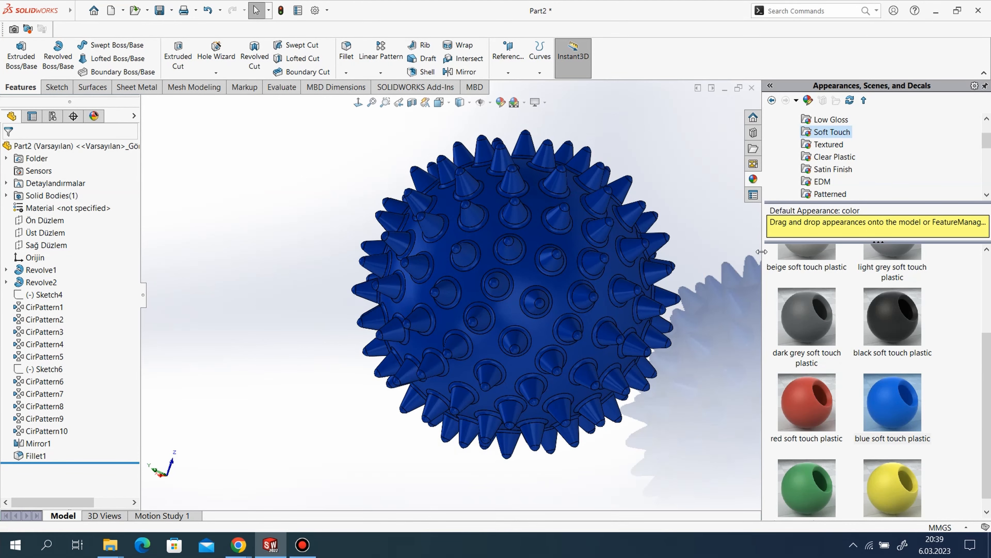
pyautogui.moveTo(761, 251); pyautogui.dragTo(886, 251)
pyautogui.moveTo(742, 297); pyautogui.dragTo(622, 307, button='middle')
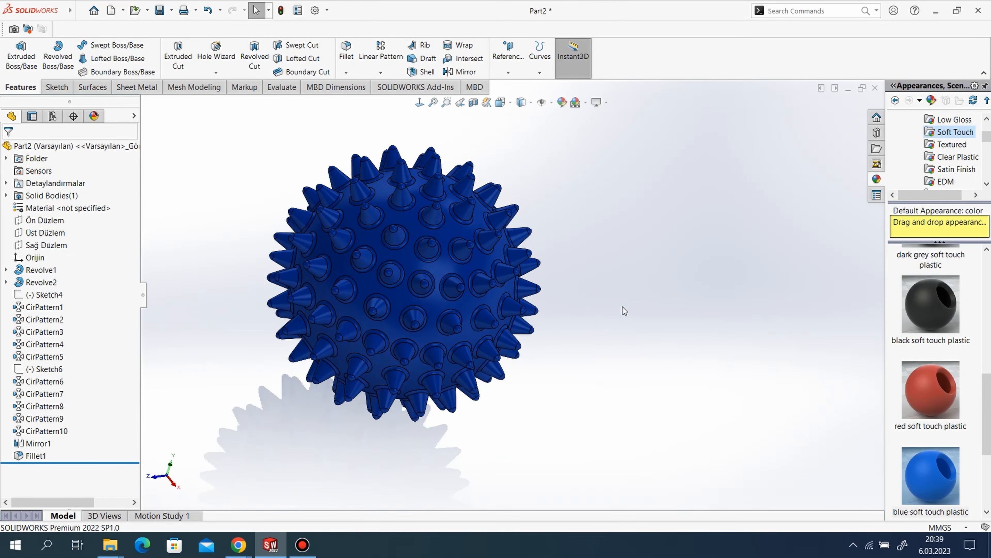